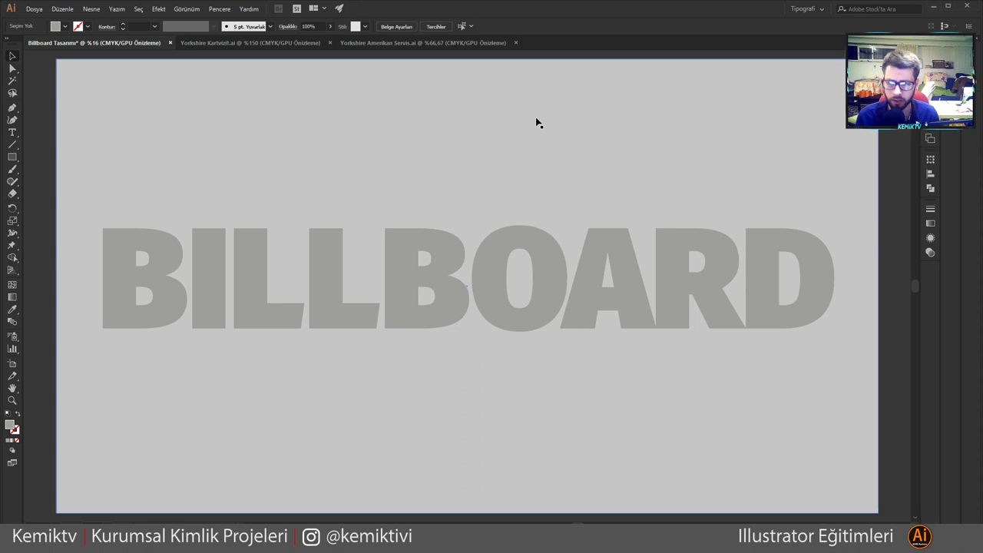
Step: Enter artboard editing to show the billboard artboard's 3540 × 1956 mm bounds
click(11, 364)
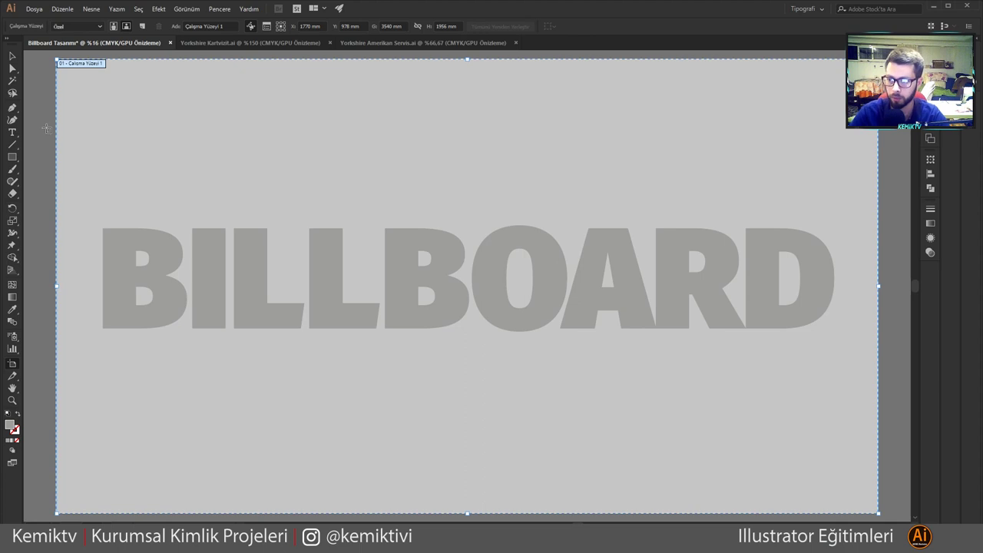
Step: Show rulers and place horizontal guides just inside the artboard's top and bottom edges
click(13, 56)
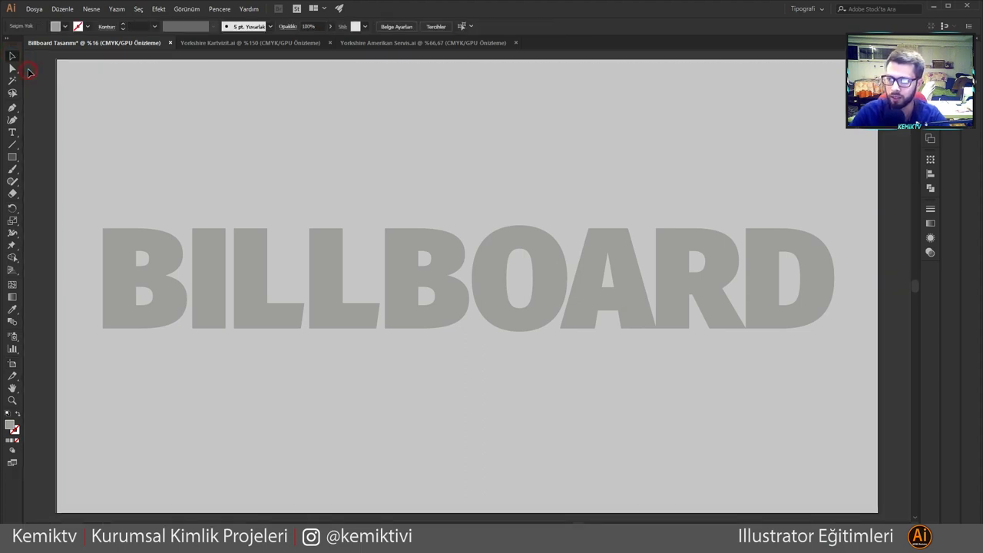
key(ctrl+r)
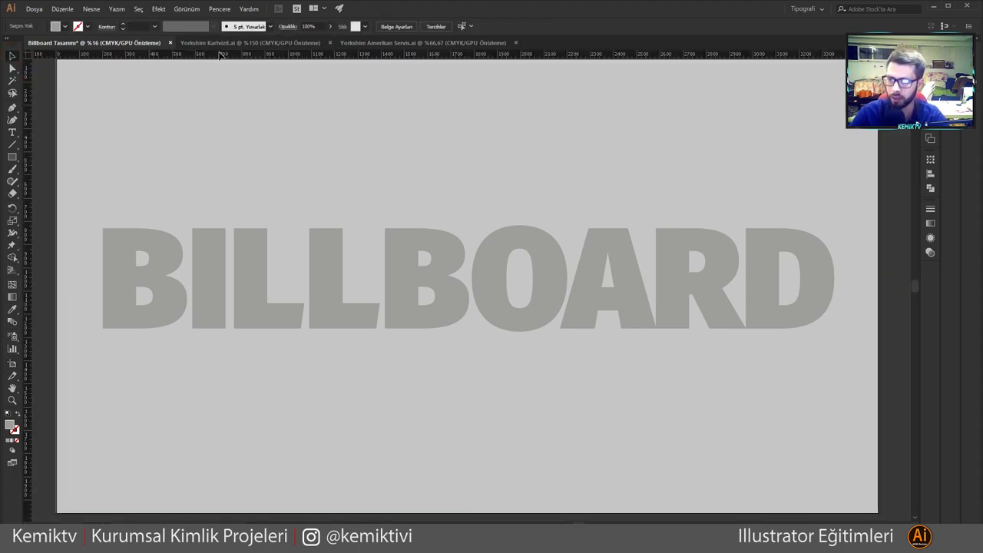
drag(220, 55, 226, 77)
key(ctrl+plus)
key(ctrl+plus)
key(ctrl+plus)
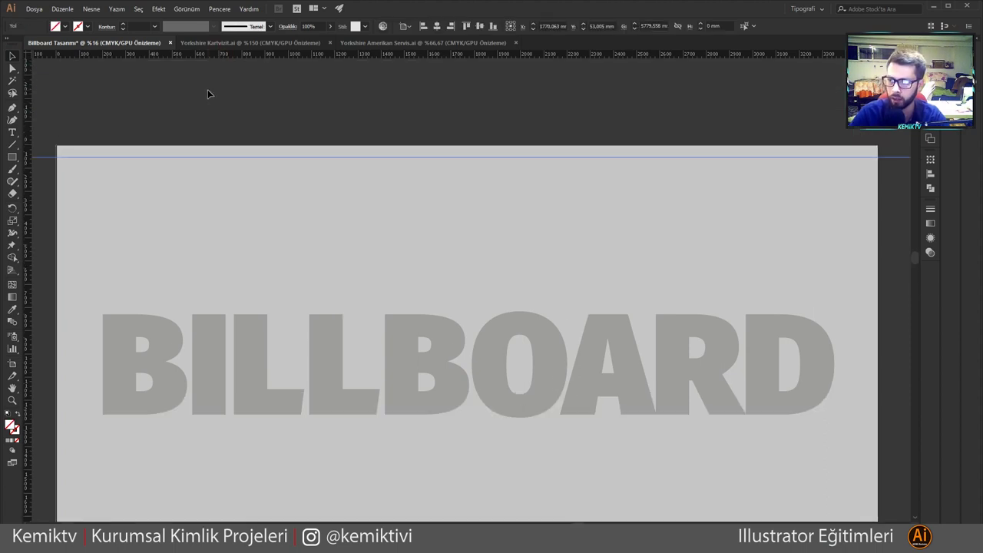
key(ctrl+plus)
key(ctrl+plus)
key(ctrl+plus)
mouse_move(222, 321)
mouse_down()
mouse_move(240, 205)
mouse_move(274, 246)
mouse_move(280, 423)
mouse_up()
key(ctrl+0)
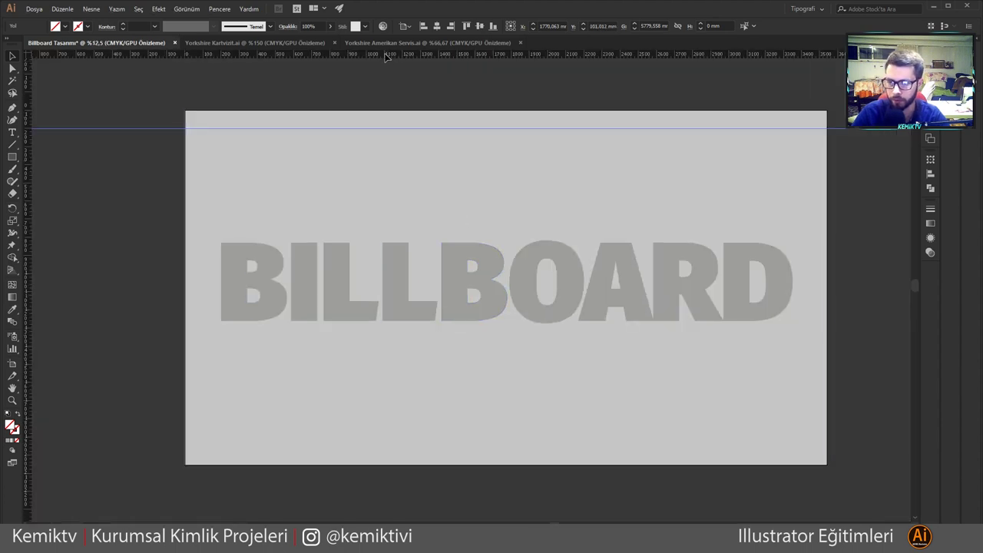
mouse_move(385, 54)
mouse_down()
mouse_move(390, 401)
mouse_move(374, 470)
mouse_move(367, 446)
mouse_up()
Step: Place vertical guides just inside the artboard's left and right edges
mouse_move(25, 300)
mouse_down()
mouse_move(196, 267)
mouse_move(184, 274)
mouse_move(199, 258)
mouse_up()
key(ctrl+z)
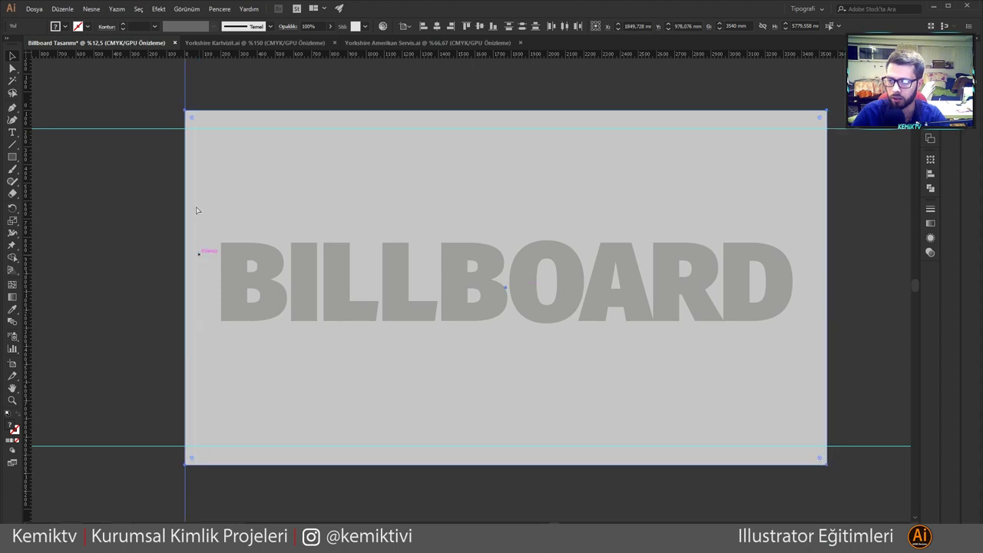
click(188, 100)
drag(187, 100, 201, 99)
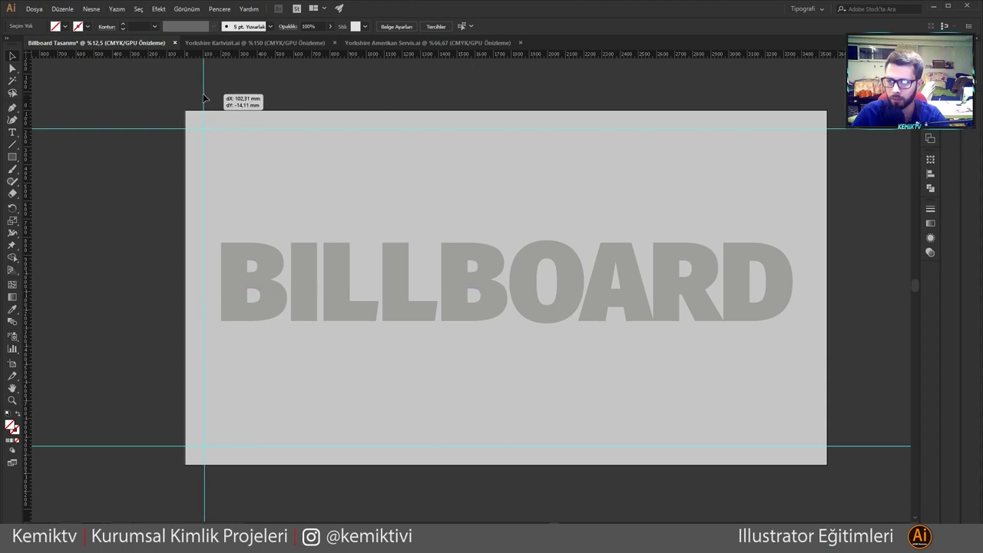
drag(201, 98, 203, 98)
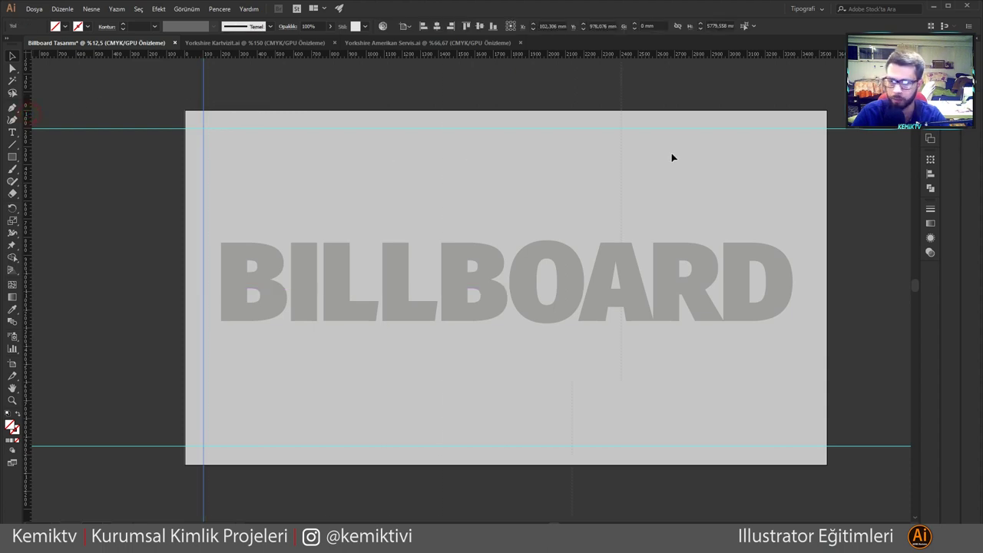
mouse_move(813, 153)
mouse_down()
mouse_move(824, 108)
mouse_move(813, 108)
mouse_up()
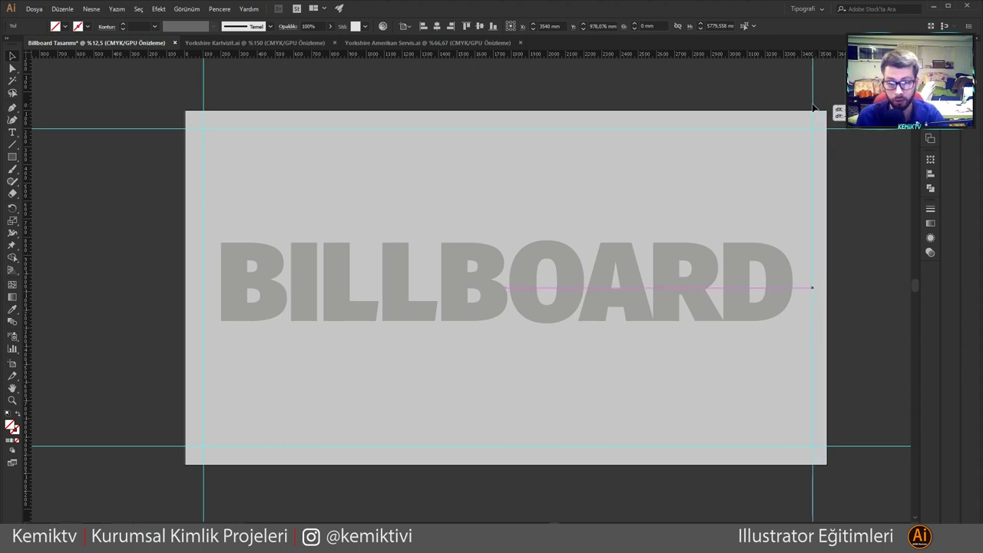
drag(812, 107, 808, 106)
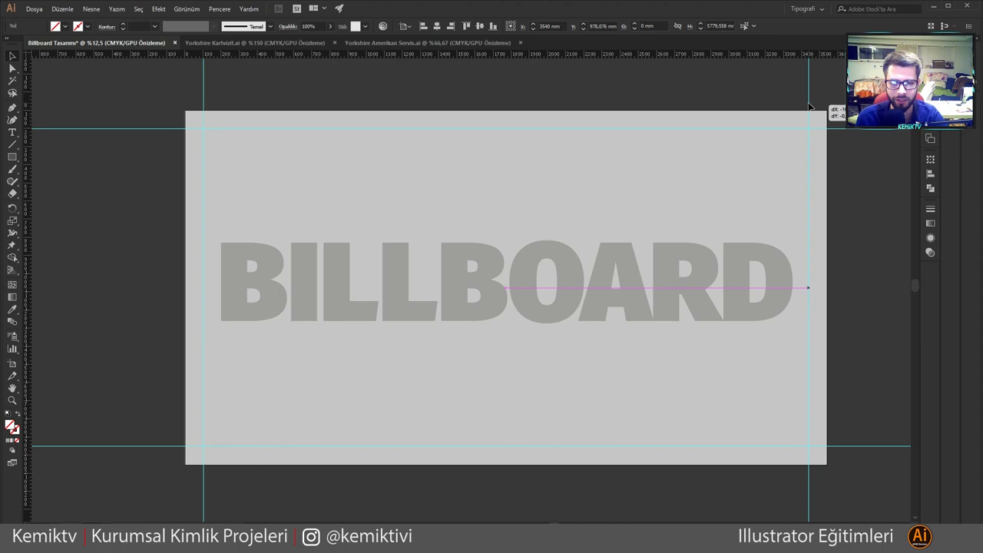
Step: Delete the grey BILLBOARD placeholder lettering from the artboard
click(471, 269)
click(81, 221)
click(314, 272)
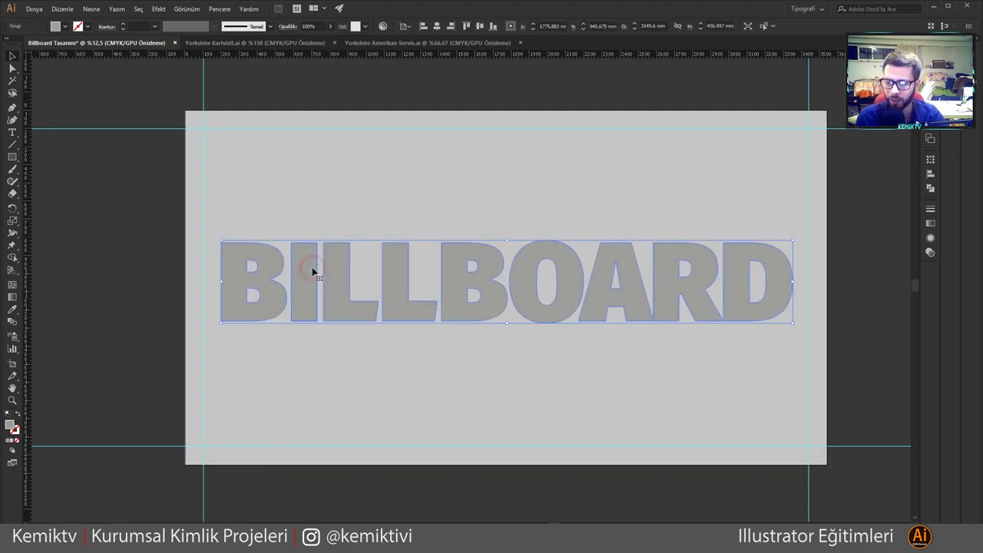
key(Delete)
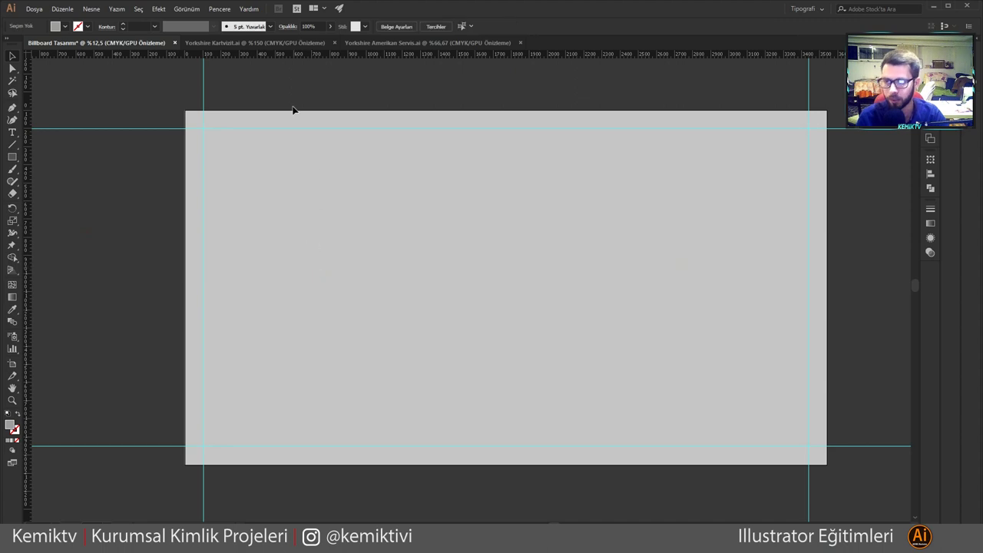
Step: Drag the address text from the Kartvizit business card into the billboard file
click(254, 42)
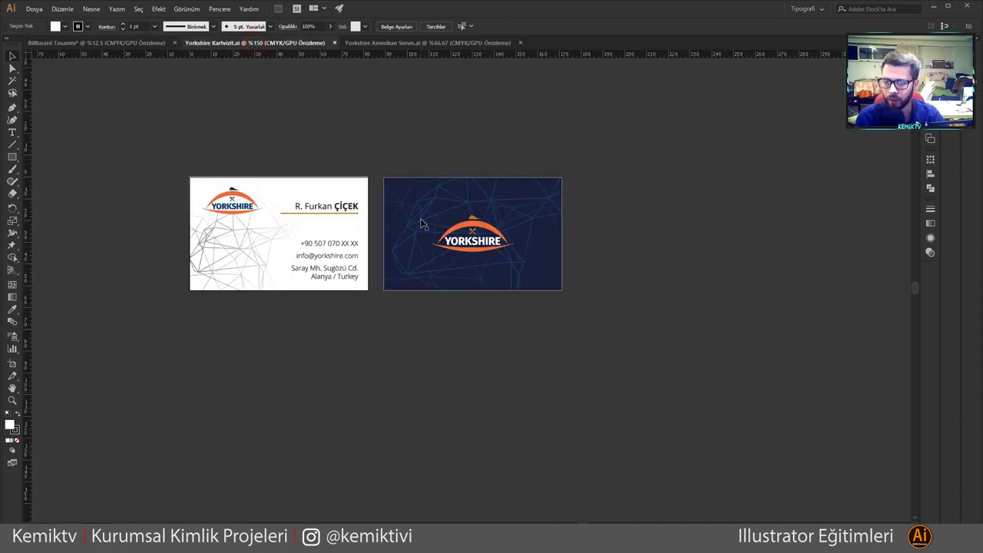
click(348, 275)
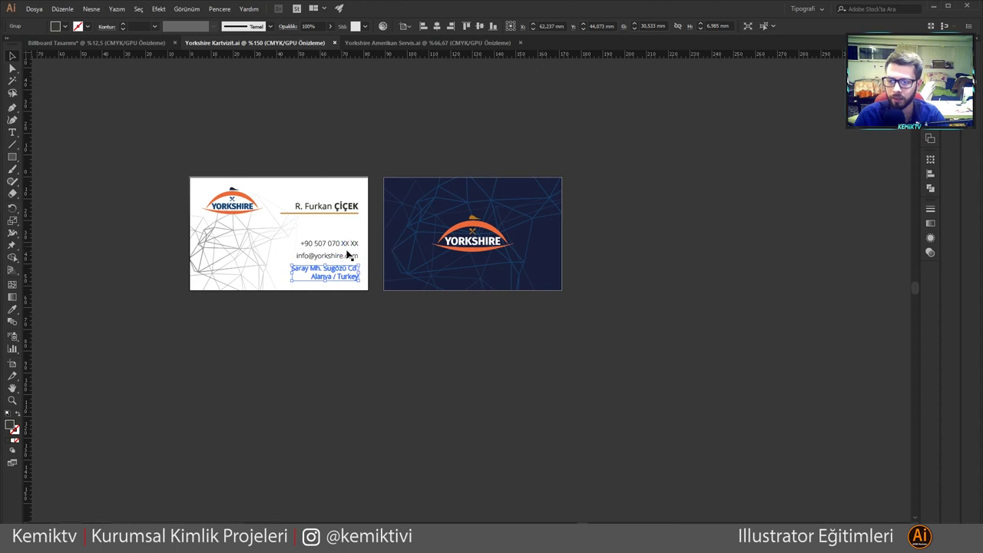
click(331, 258)
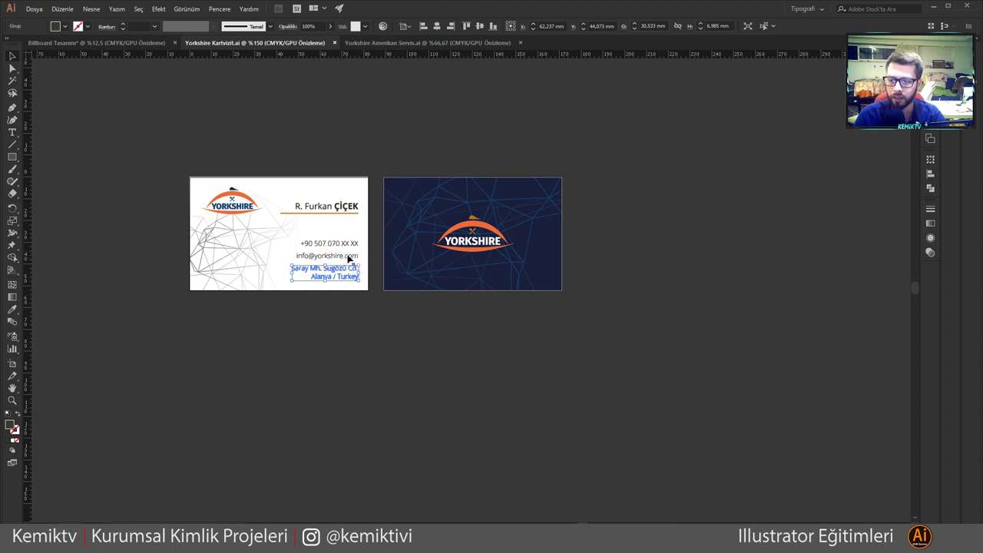
shift+click(337, 240)
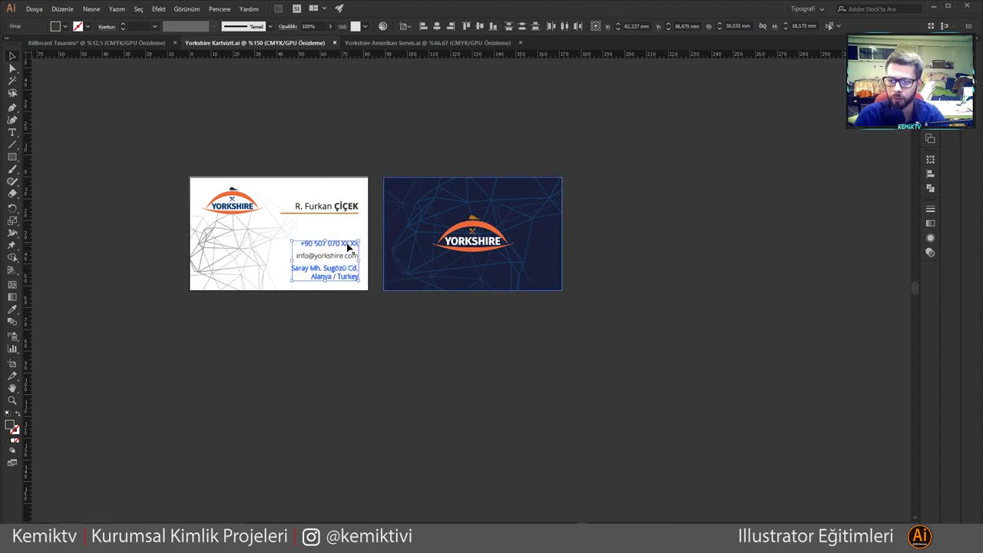
click(344, 245)
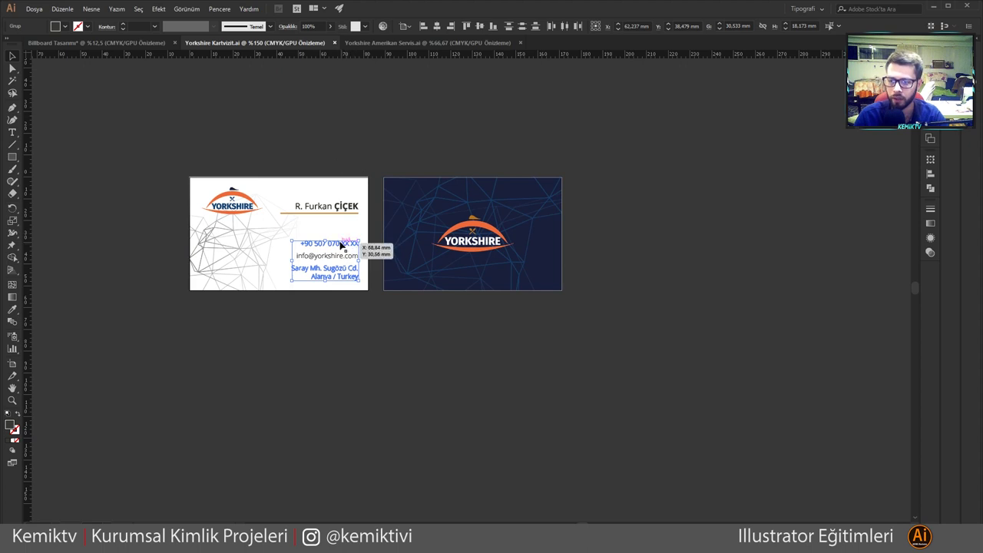
mouse_move(340, 244)
mouse_down()
mouse_move(208, 145)
mouse_move(344, 244)
mouse_up()
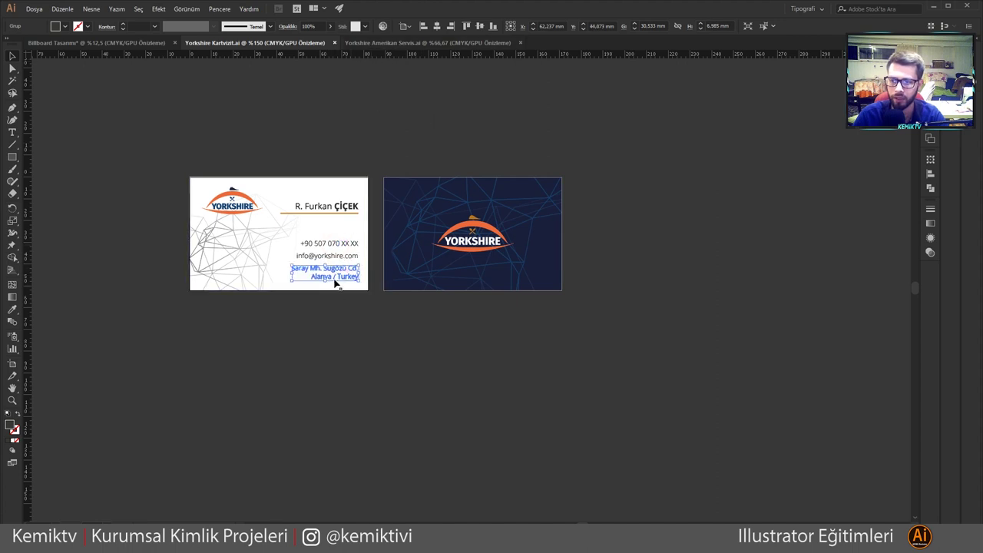
mouse_move(334, 284)
mouse_down()
mouse_move(124, 46)
mouse_move(322, 297)
mouse_up()
drag(117, 387, 133, 368)
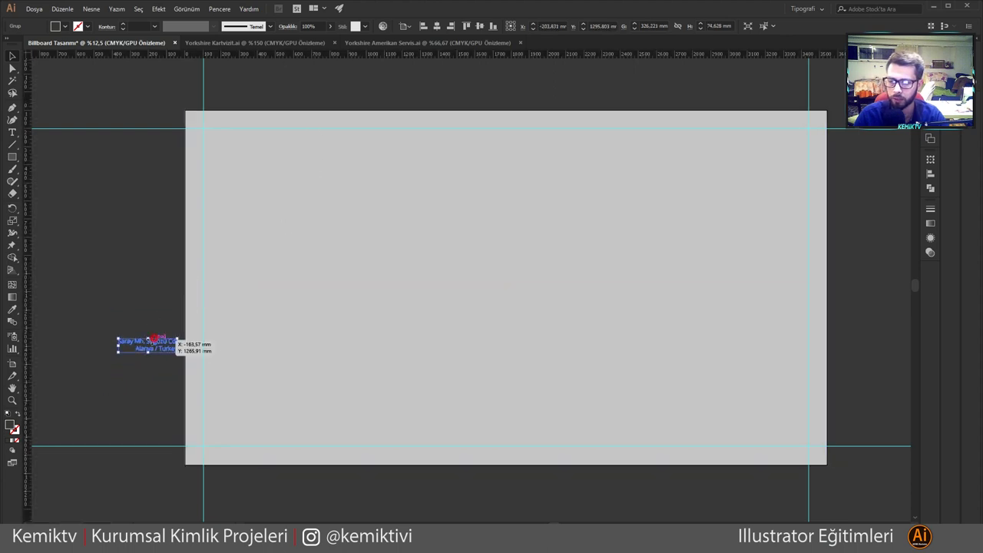
Step: Drag the social and reservation footer line from Yorkshire Amerikan Servis onto the billboard
click(391, 42)
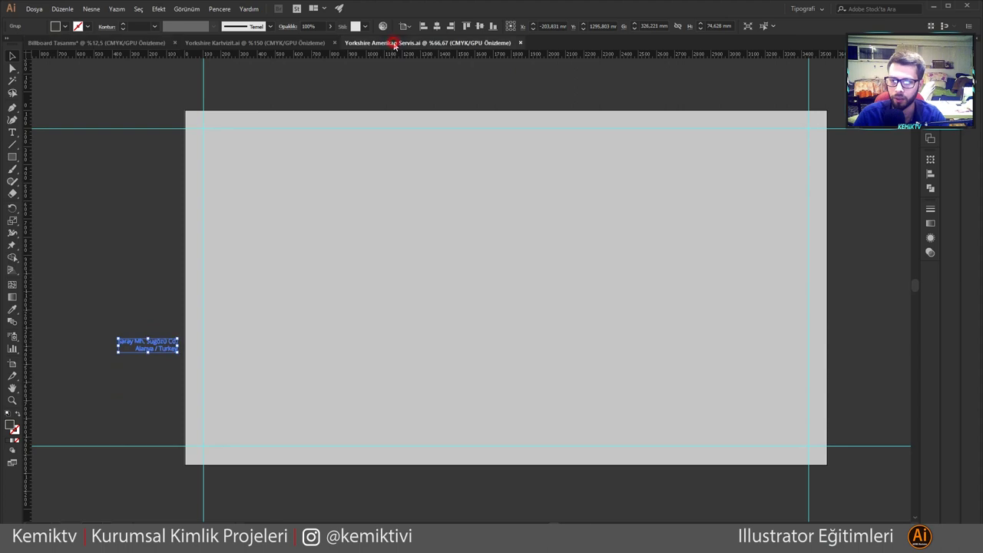
click(380, 358)
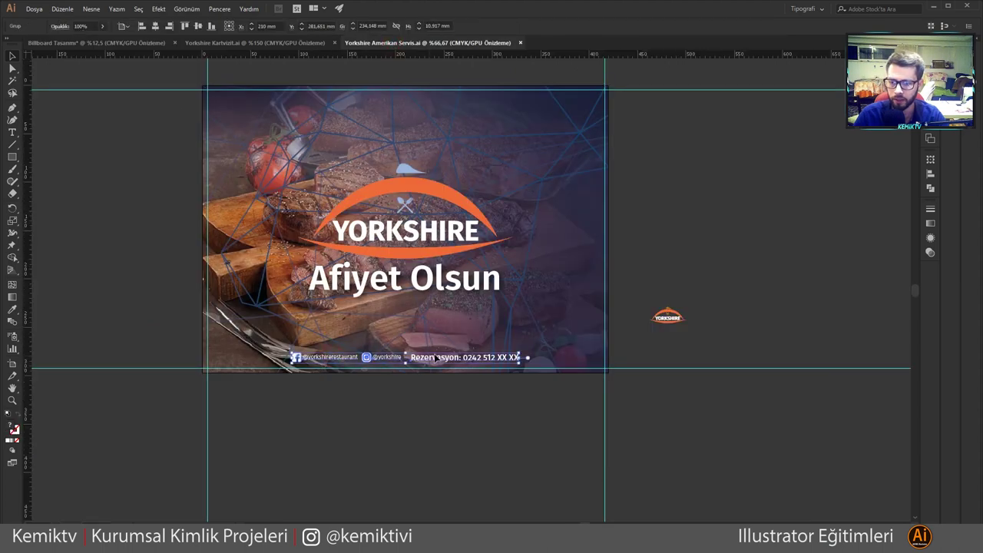
drag(445, 360, 143, 38)
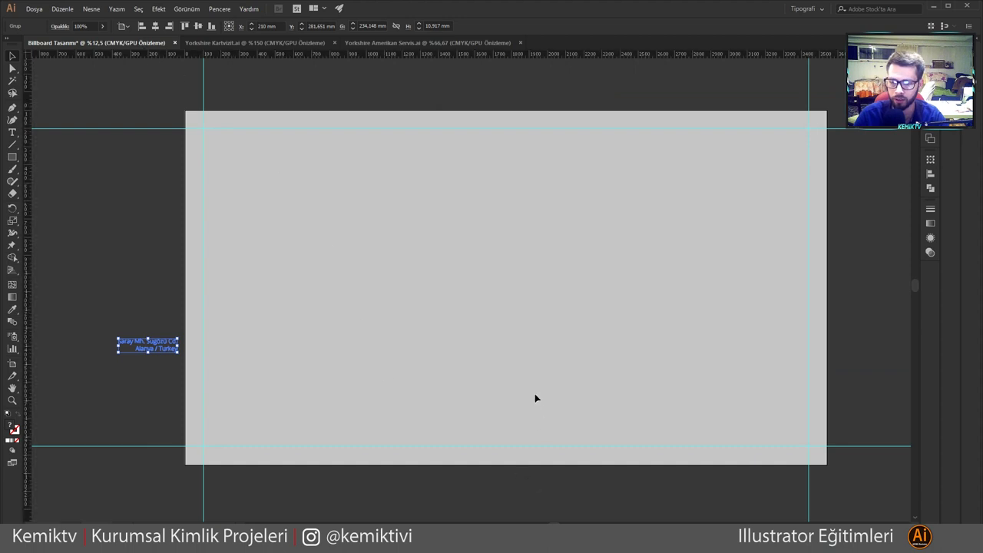
mouse_move(144, 38)
mouse_down()
mouse_move(534, 393)
mouse_move(499, 437)
mouse_up()
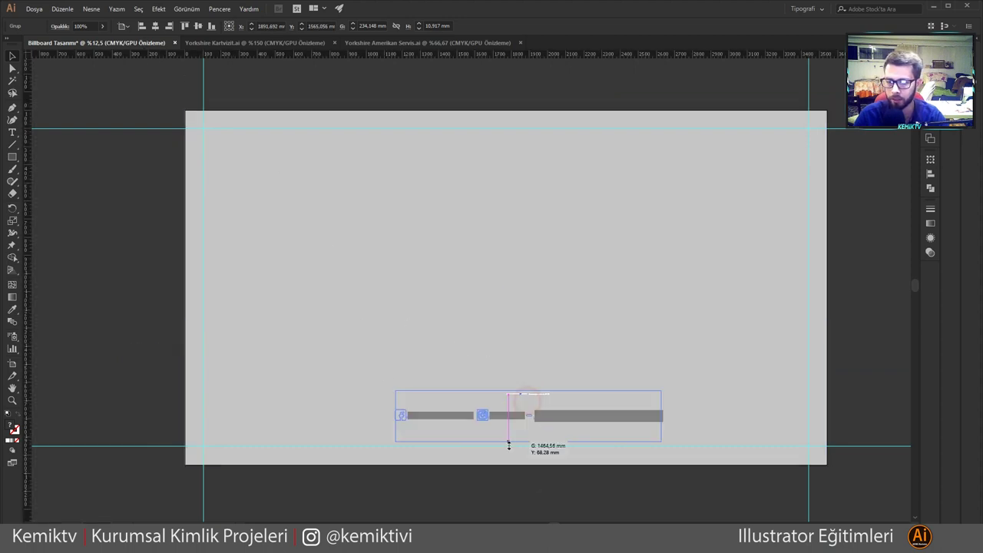
key(ctrl+minus)
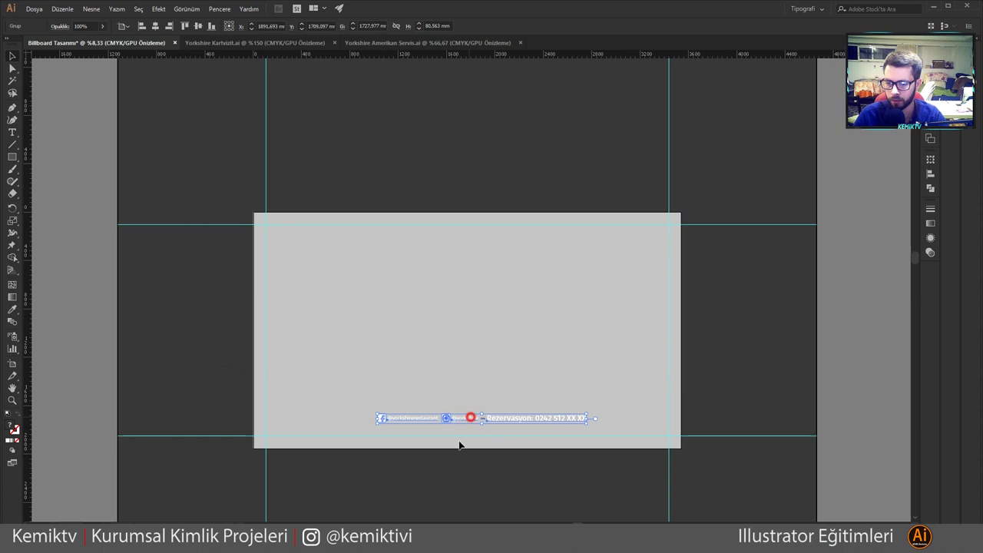
Step: Make the address text white and place it left of the footer bar
drag(176, 269, 330, 384)
click(181, 380)
key(ctrl+v)
click(63, 27)
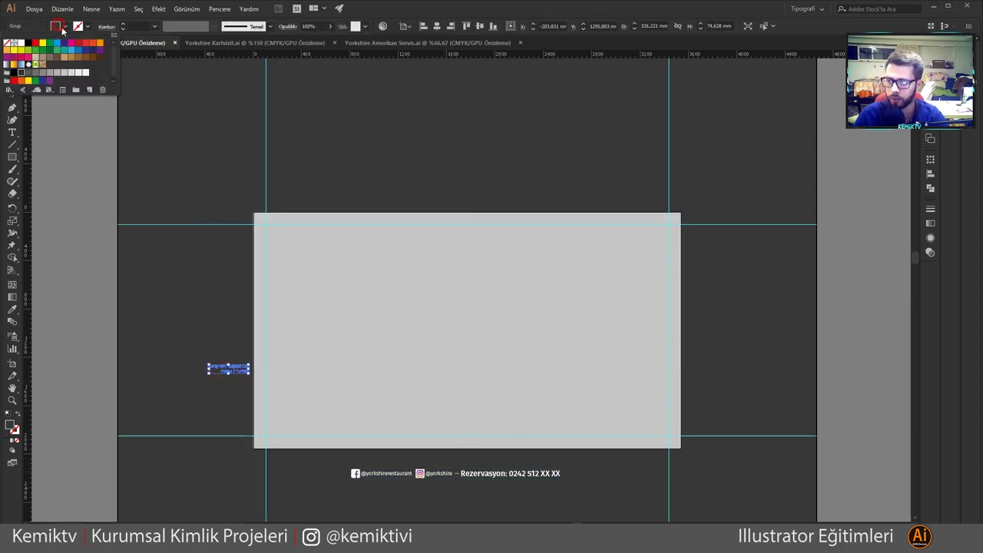
click(21, 44)
click(172, 284)
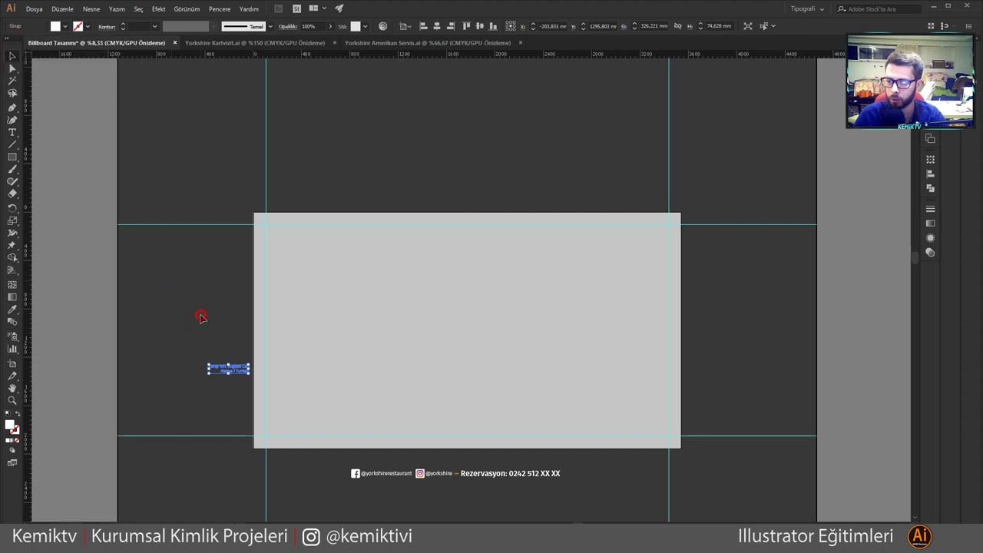
click(202, 316)
mouse_move(230, 366)
mouse_down()
mouse_move(326, 466)
mouse_move(313, 468)
mouse_up()
click(377, 513)
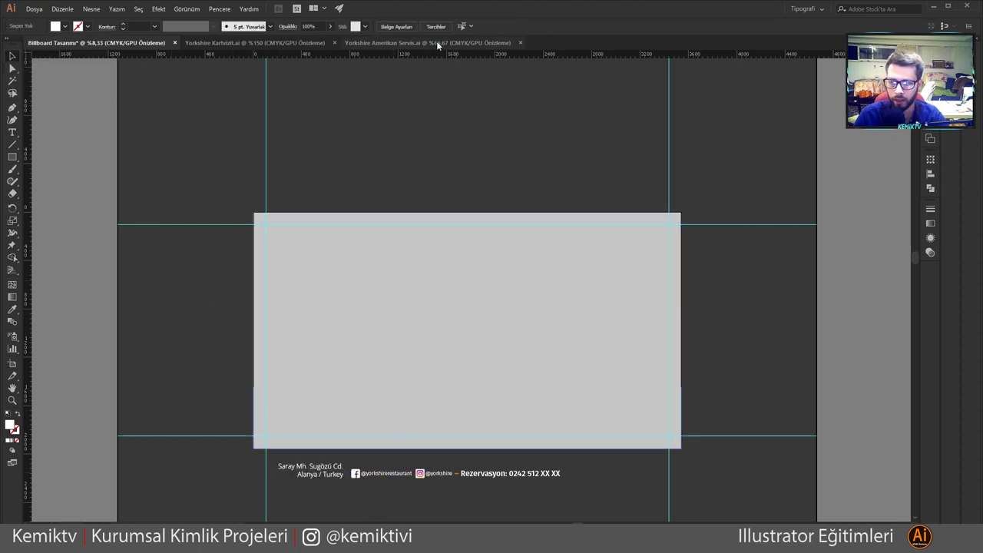
click(436, 42)
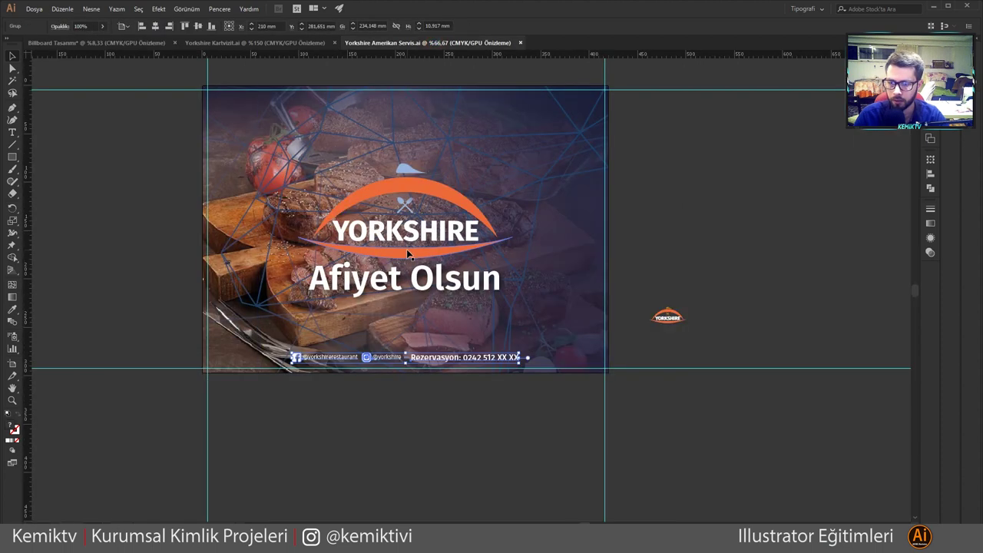
Step: Delete the Afiyet Olsun slogan and move the YORKSHIRE logo off to the right
click(594, 210)
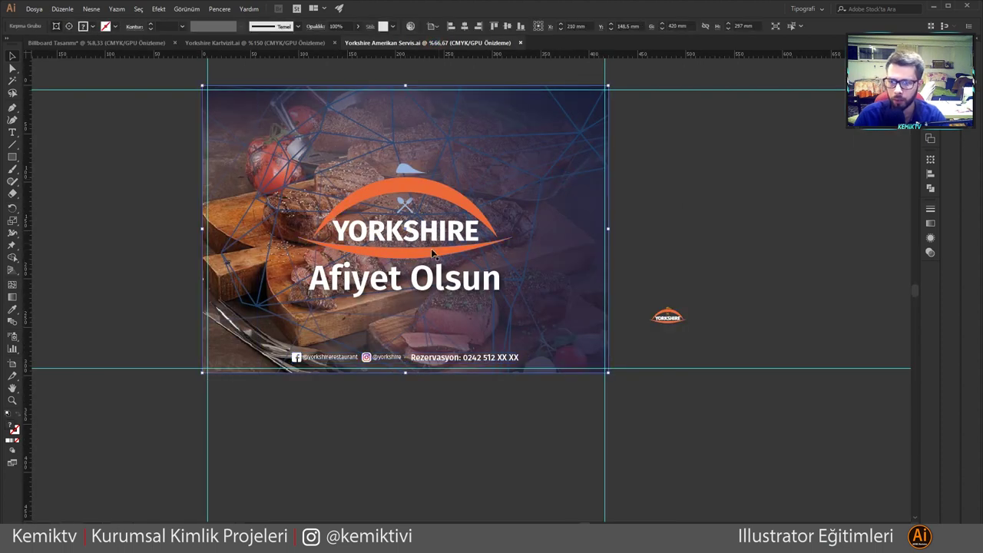
drag(413, 257, 734, 237)
key(ctrl+z)
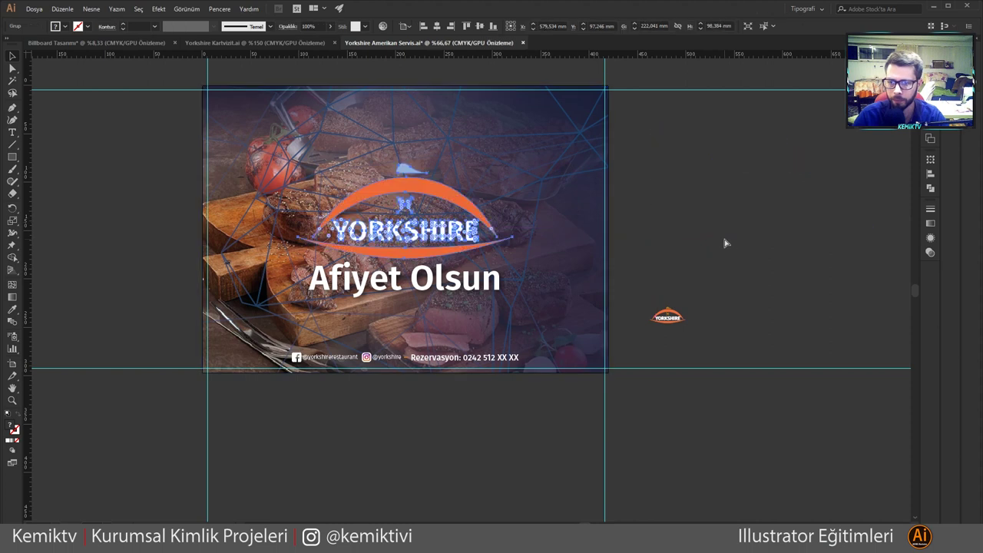
click(480, 283)
key(Delete)
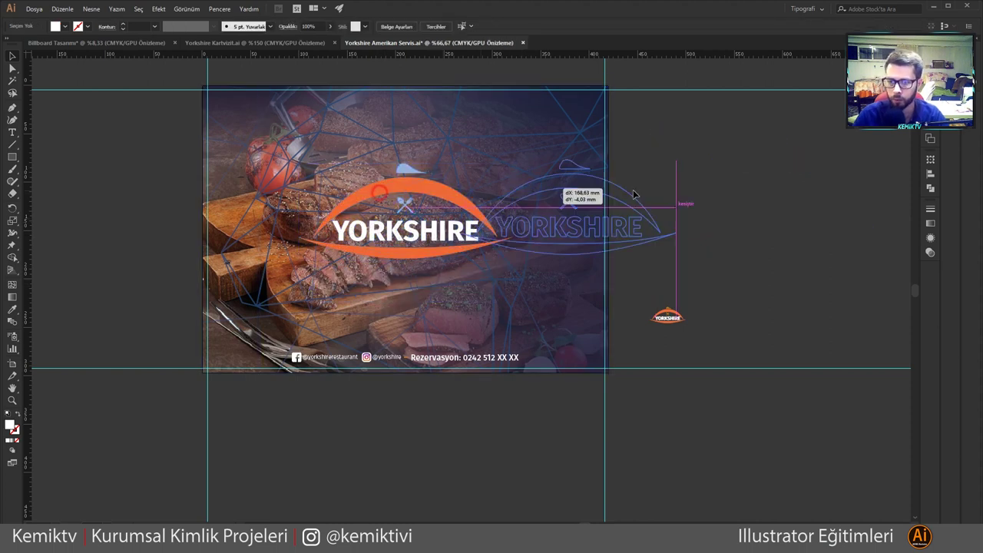
drag(379, 196, 726, 197)
Step: Delete the social and reservation line and cut the steak background photo
shift+click(485, 198)
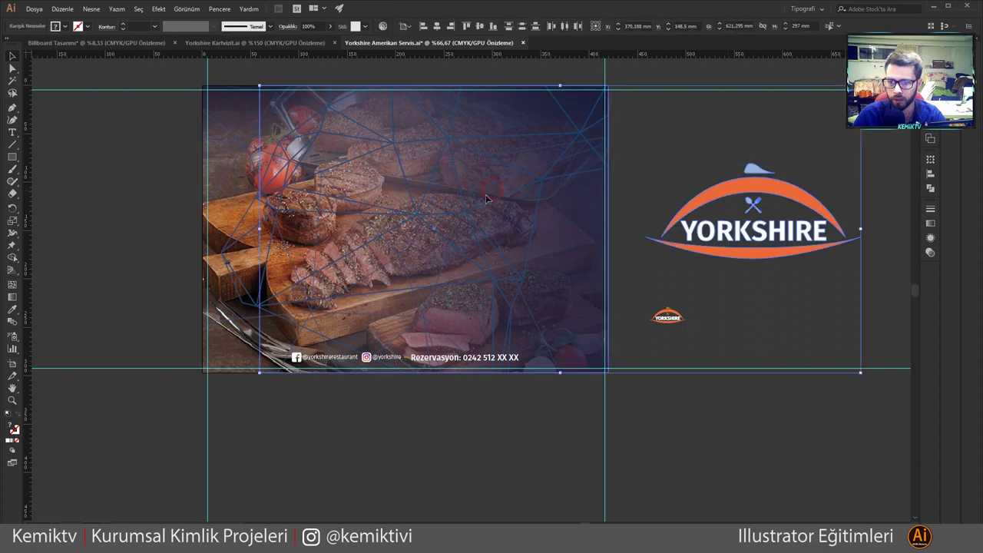
click(167, 142)
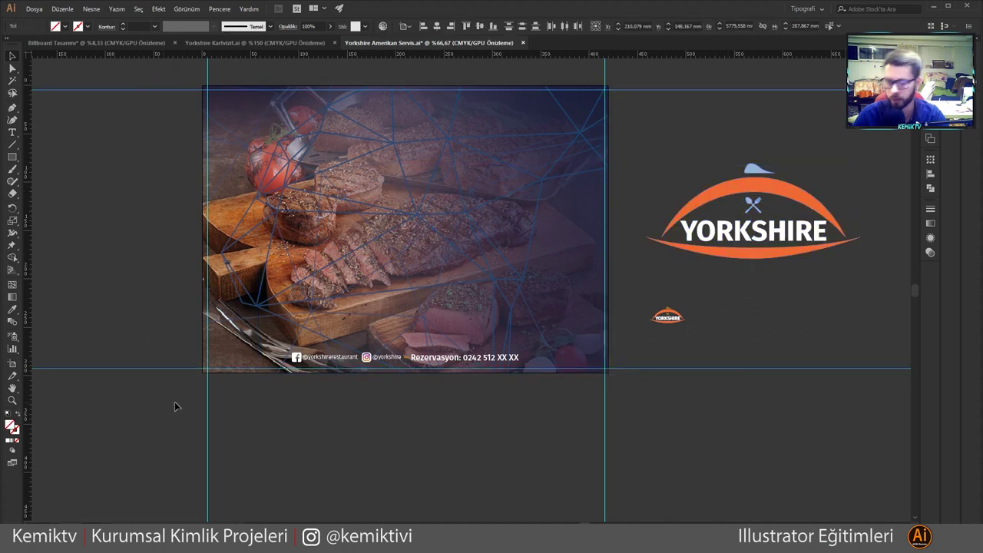
drag(142, 406, 655, 421)
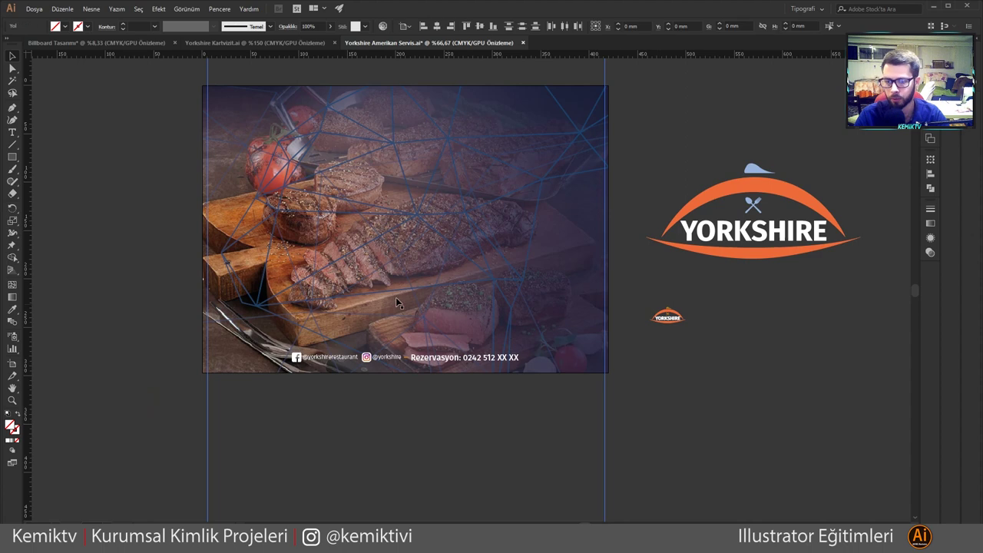
click(327, 360)
key(Delete)
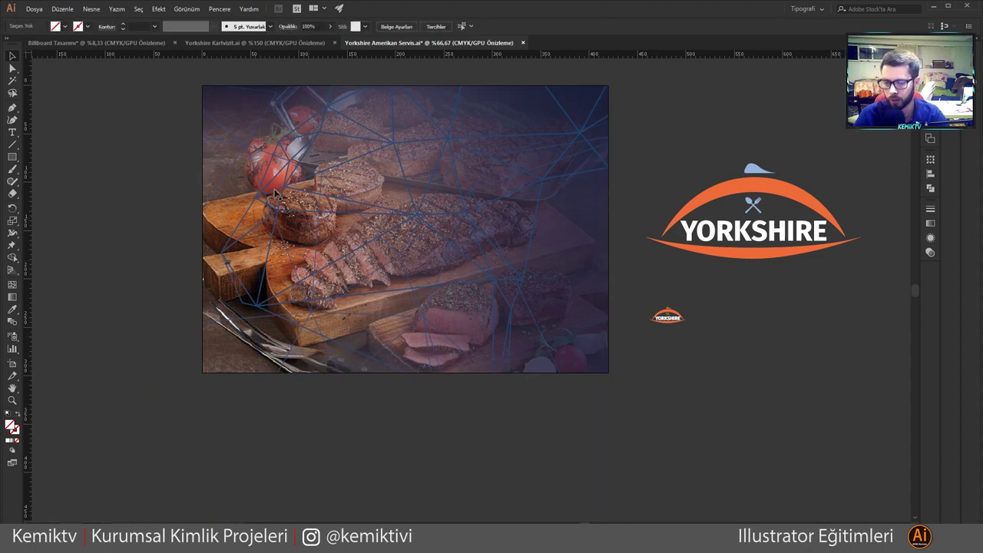
click(615, 399)
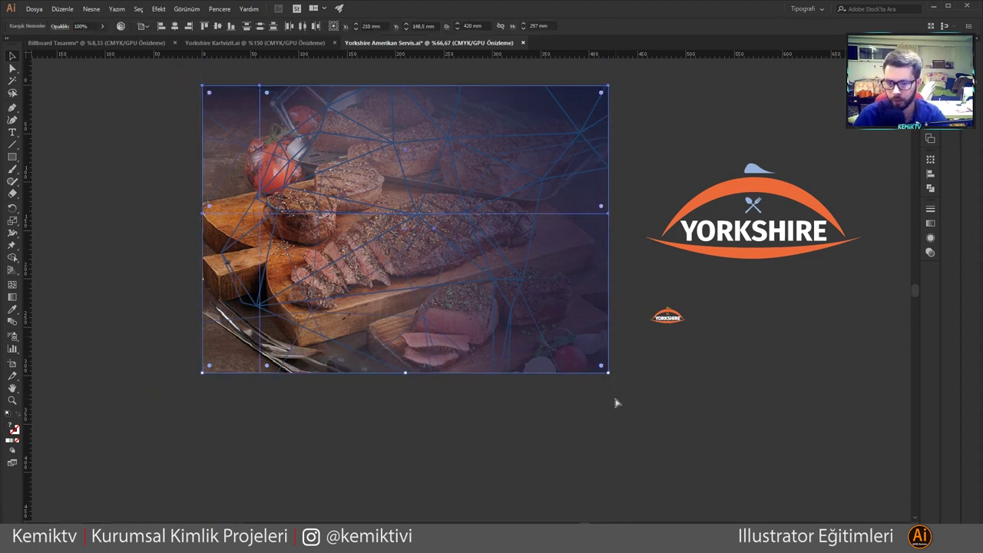
key(Delete)
click(141, 43)
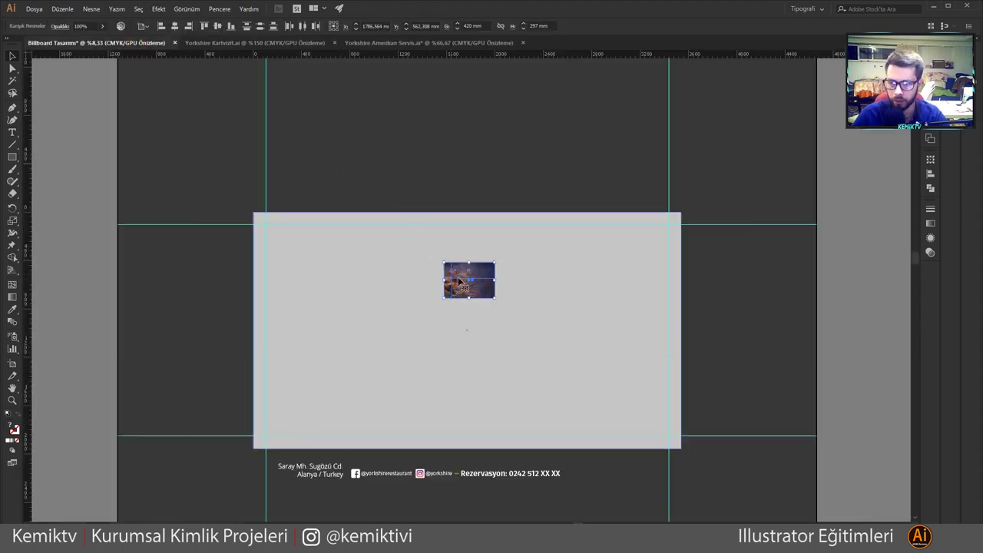
Step: Paste the steak background and stretch it up to the artboard's top edge
drag(468, 297, 472, 449)
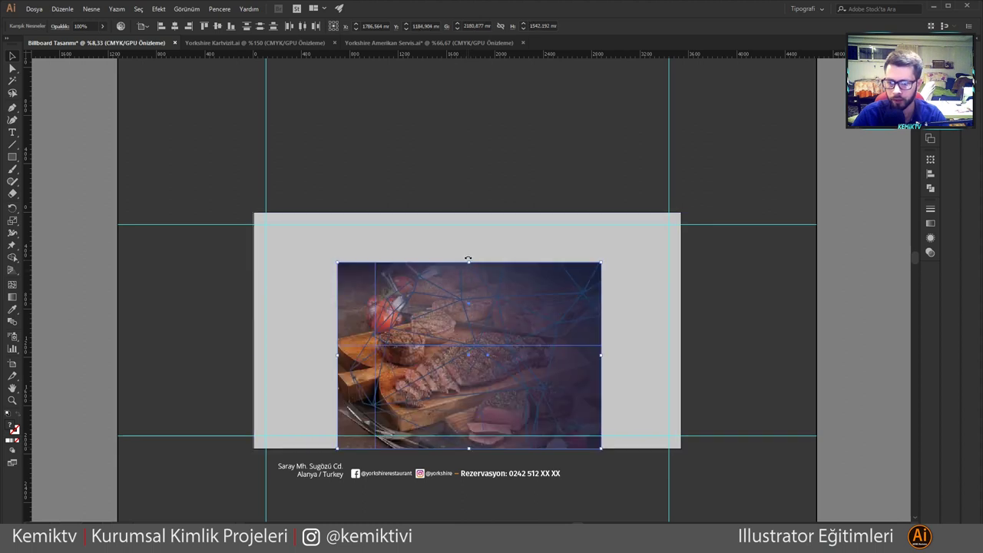
drag(468, 261, 463, 213)
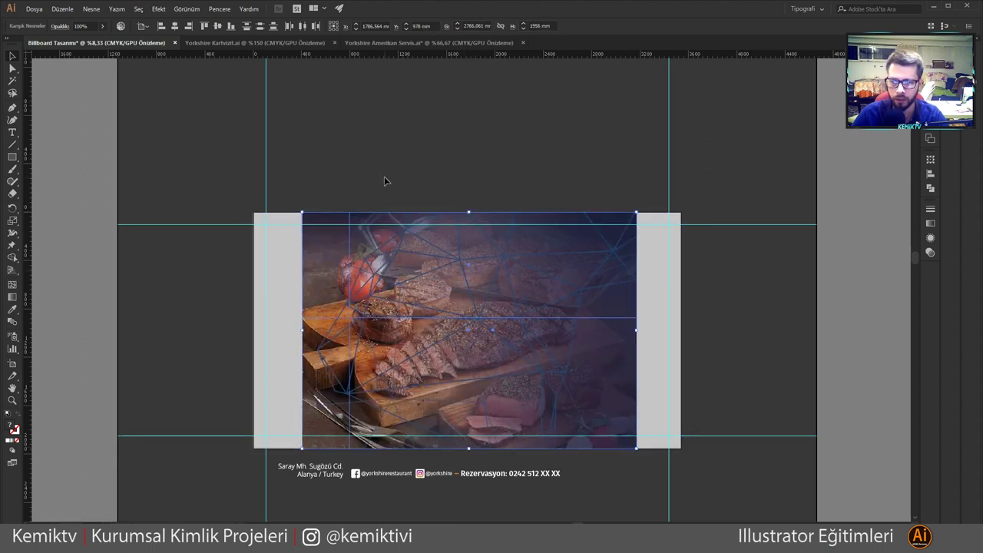
key(ctrl+shift+a)
drag(604, 281, 635, 278)
key(ctrl+shift+bracketleft)
click(706, 322)
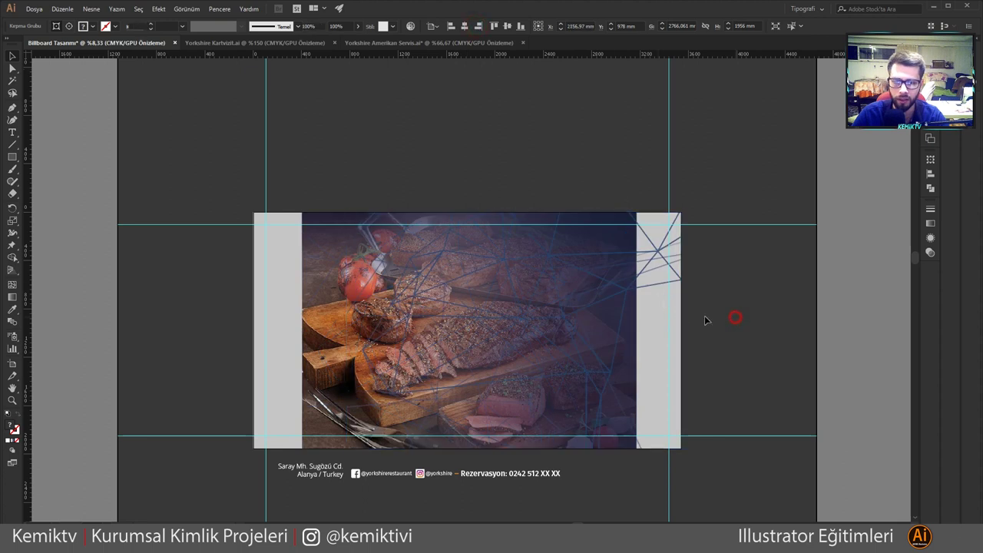
Step: Enlarge the steak photo proportionally to span the billboard's full left-to-right width
click(342, 331)
drag(638, 330, 680, 330)
key(ctrl+z)
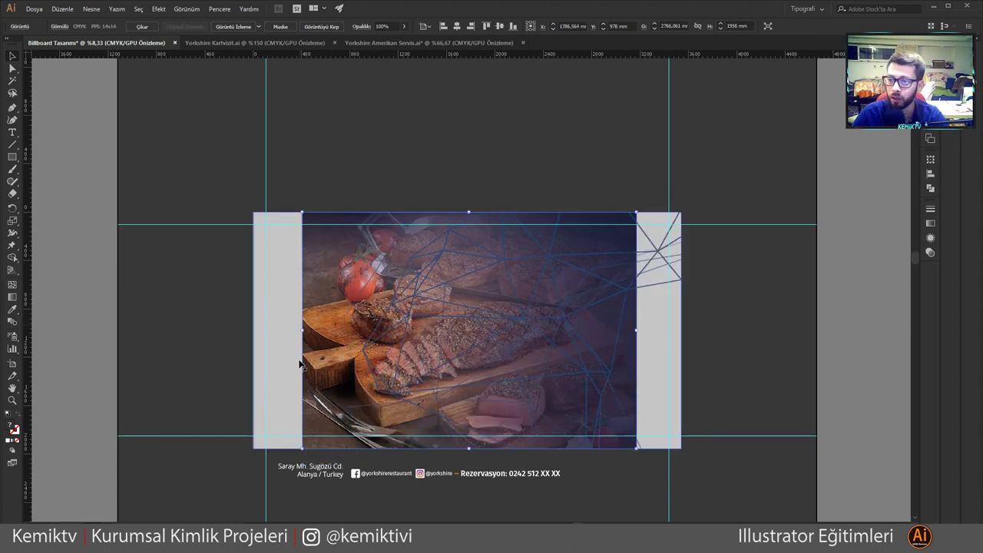
drag(302, 329, 254, 328)
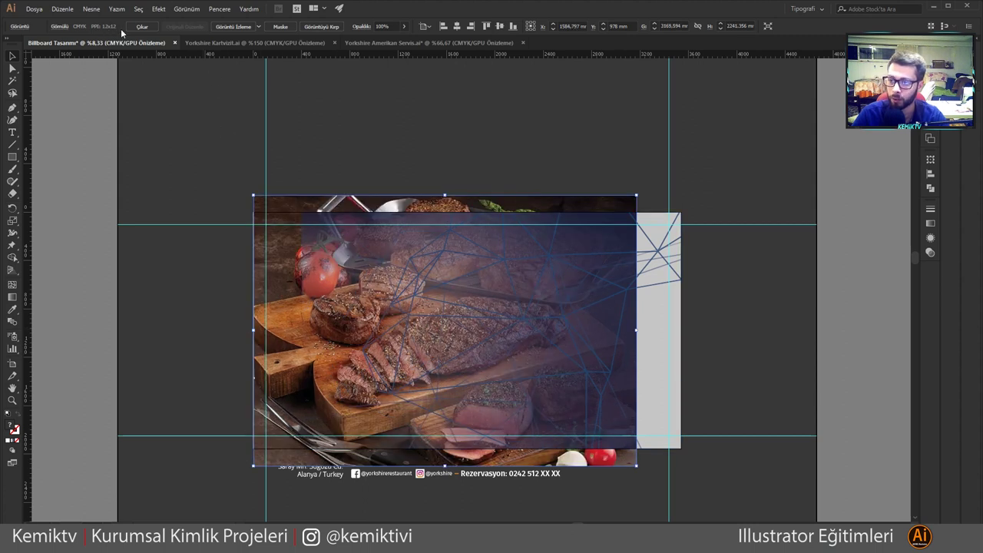
drag(634, 331, 681, 331)
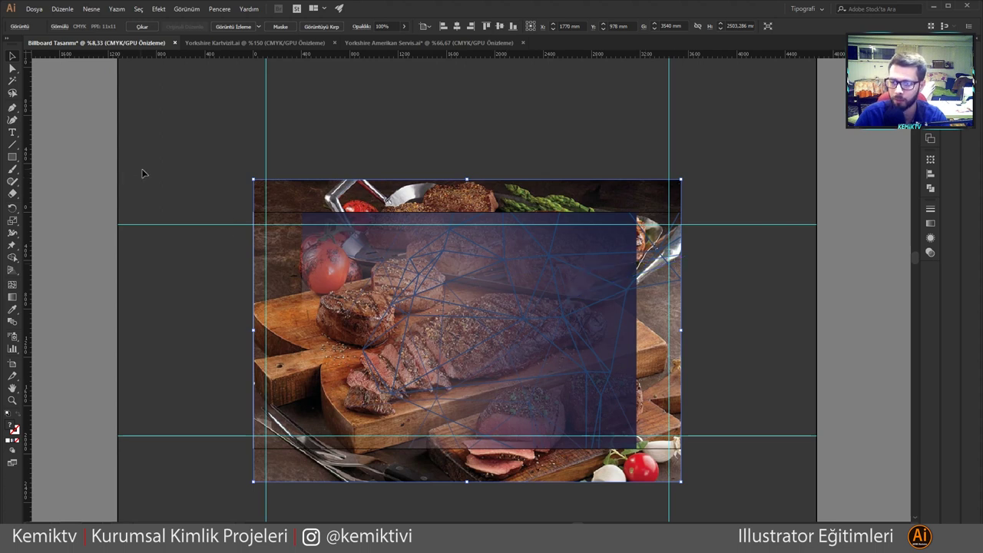
scroll(258, 340, up, 6)
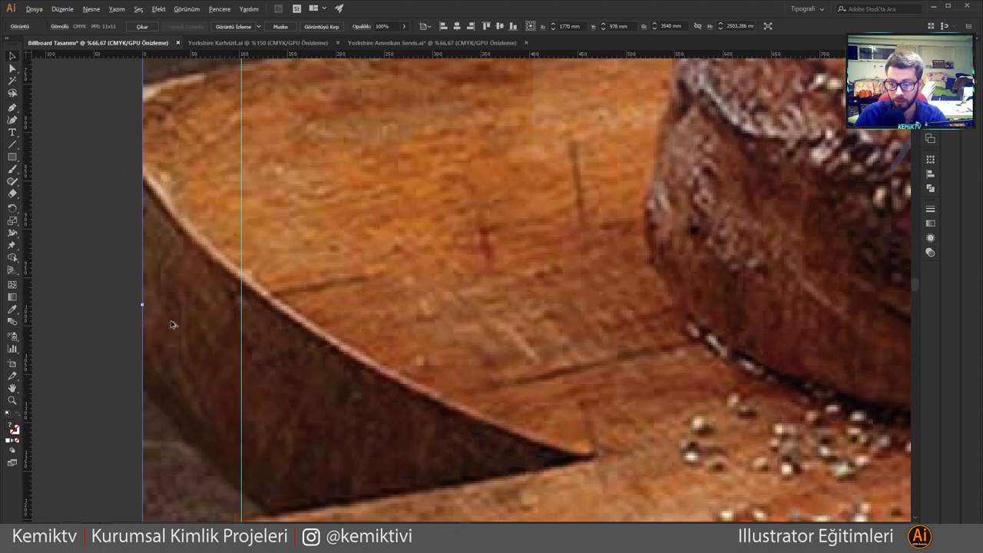
scroll(172, 324, down, 4)
drag(153, 309, 163, 310)
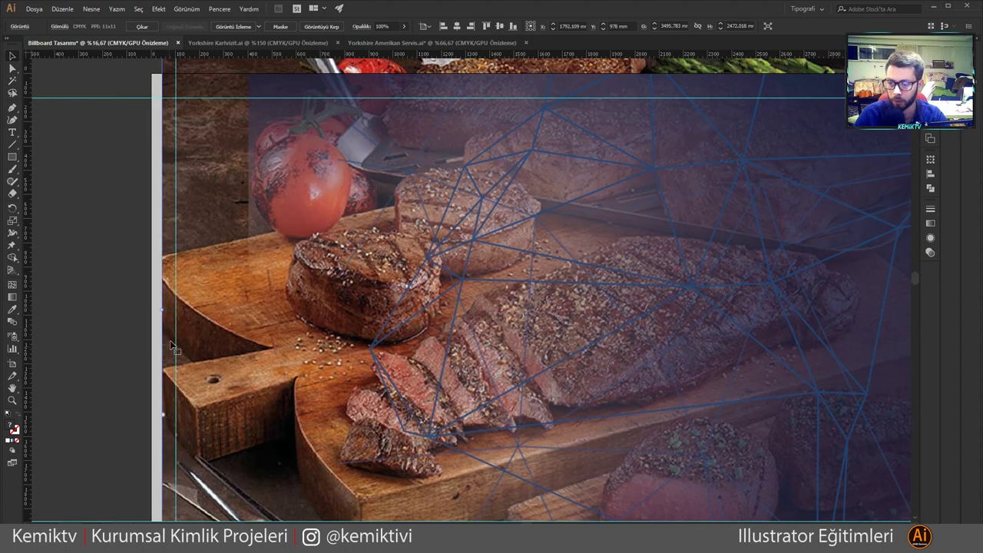
drag(162, 310, 151, 310)
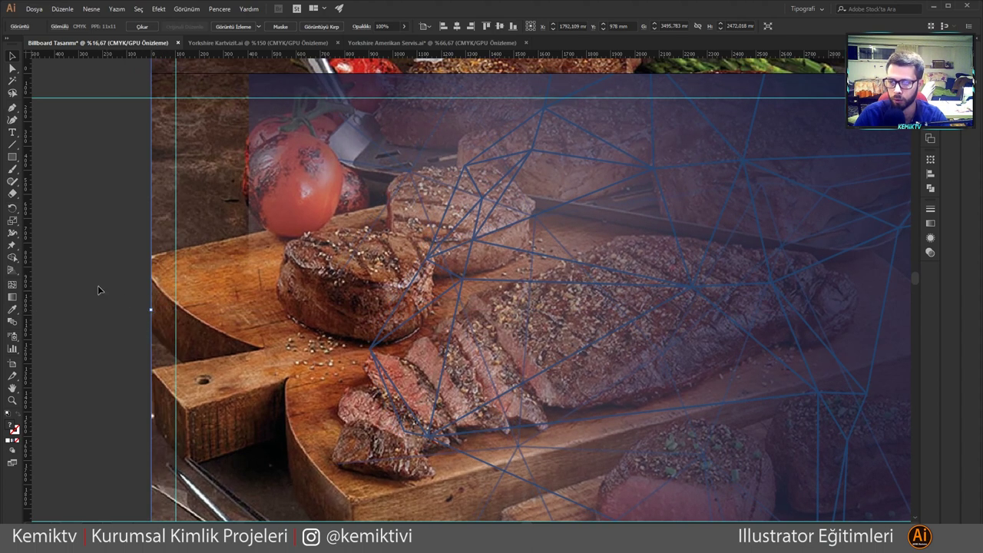
scroll(115, 284, down, 2)
scroll(732, 283, up, 1)
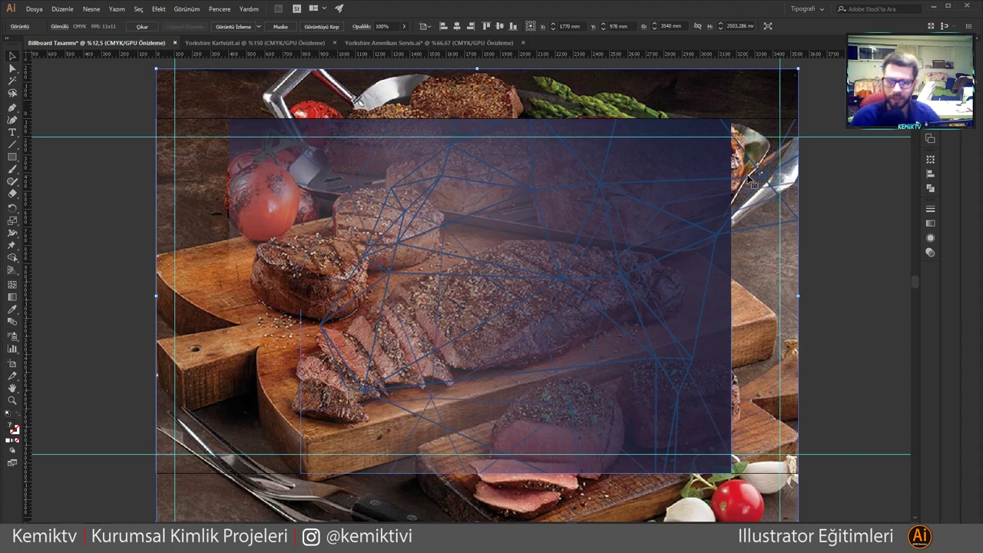
Step: Widen the overlay's top band to the artboard's left and right edges
click(692, 183)
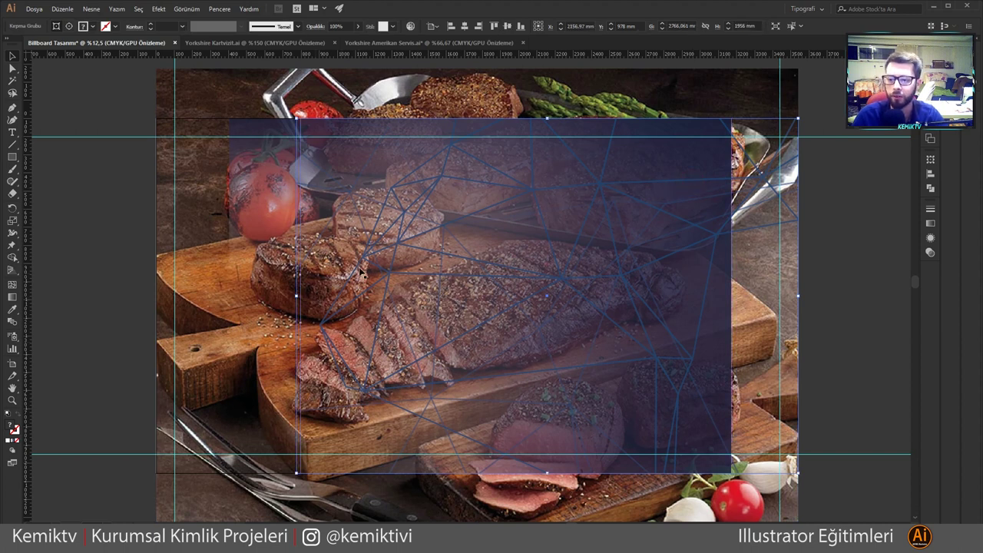
click(228, 197)
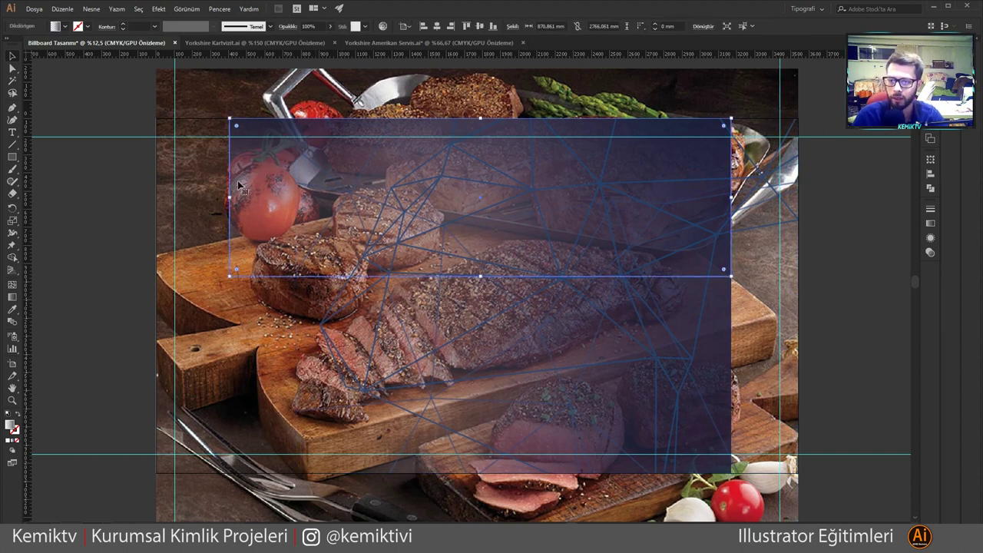
drag(229, 197, 156, 197)
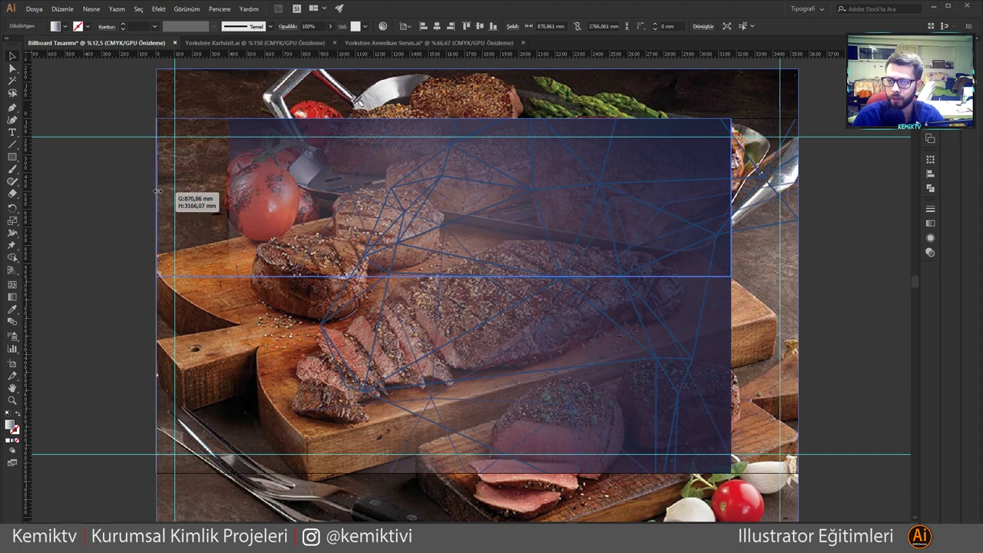
click(730, 202)
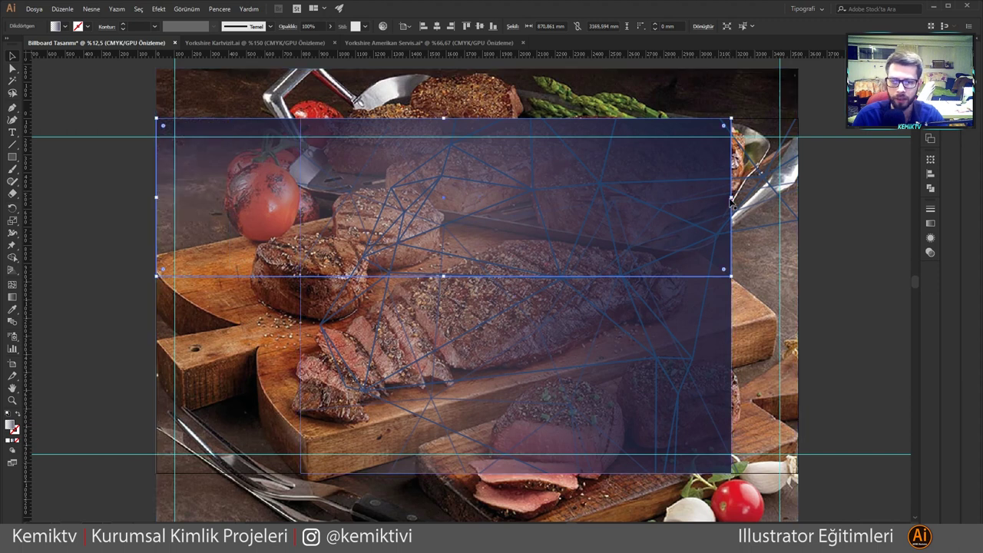
click(731, 199)
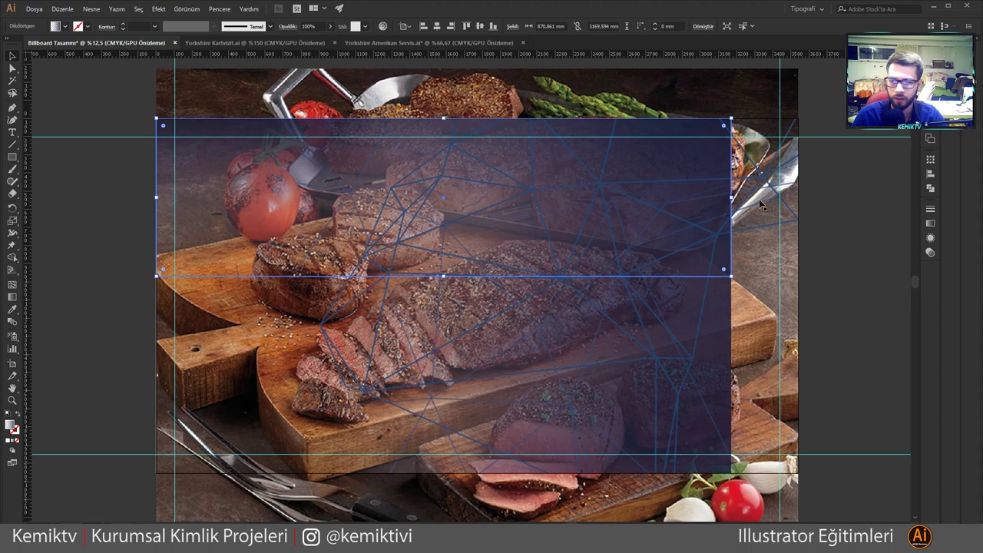
drag(731, 198, 797, 197)
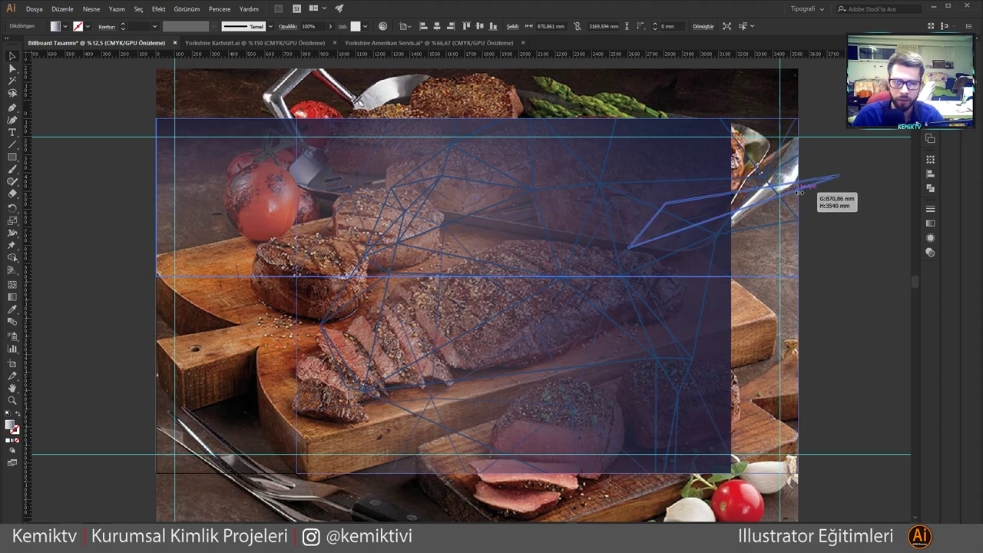
Step: Draw a 3540 × 1956 mm rectangle covering the whole billboard
click(218, 100)
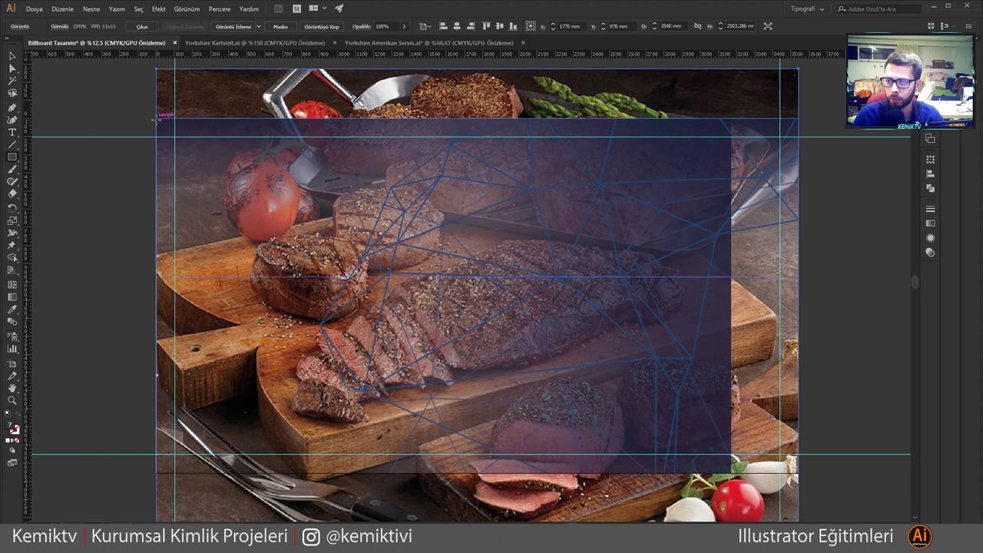
drag(154, 116, 796, 471)
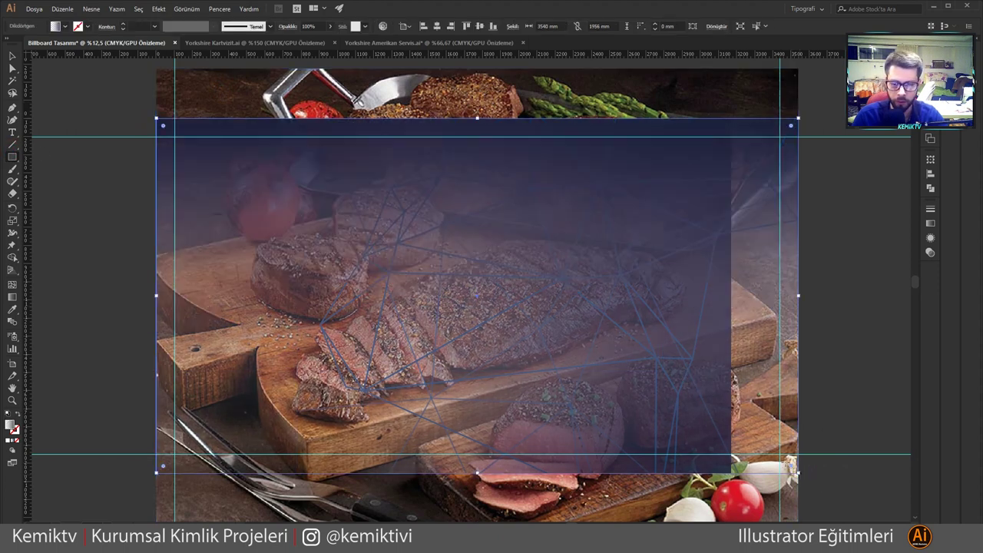
click(13, 59)
Step: Crop the steak photo to the new rectangle and send it to the back
shift+click(234, 77)
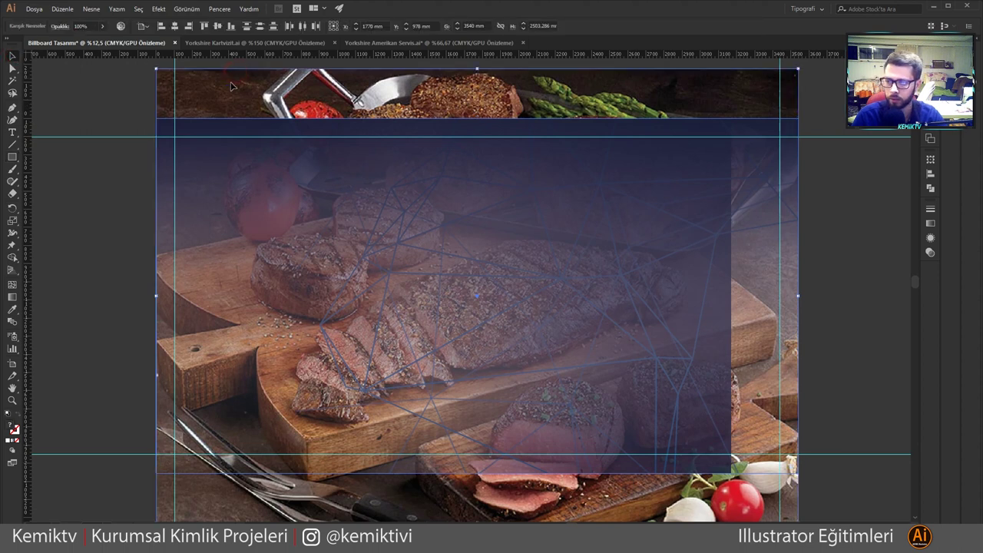
right_click(229, 87)
click(288, 162)
right_click(241, 168)
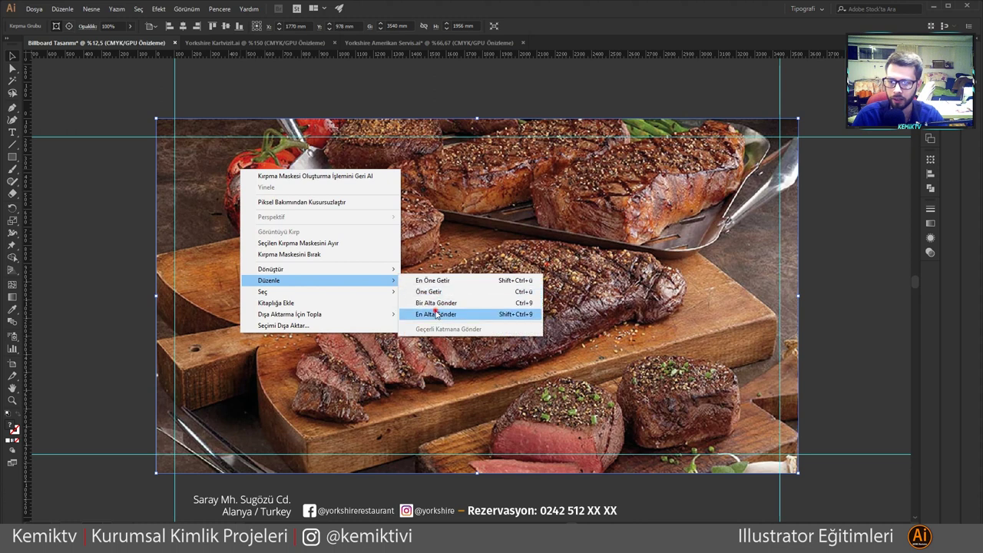
click(437, 311)
Step: Align the gradient overlay rectangle's right edge with the artboard's right edge
click(853, 311)
drag(213, 314, 358, 314)
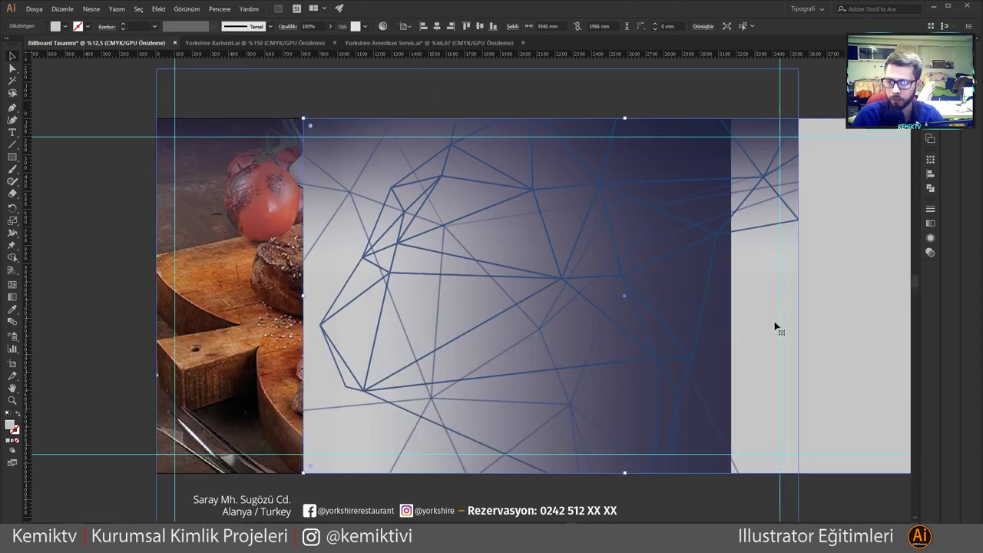
key(ctrl+z)
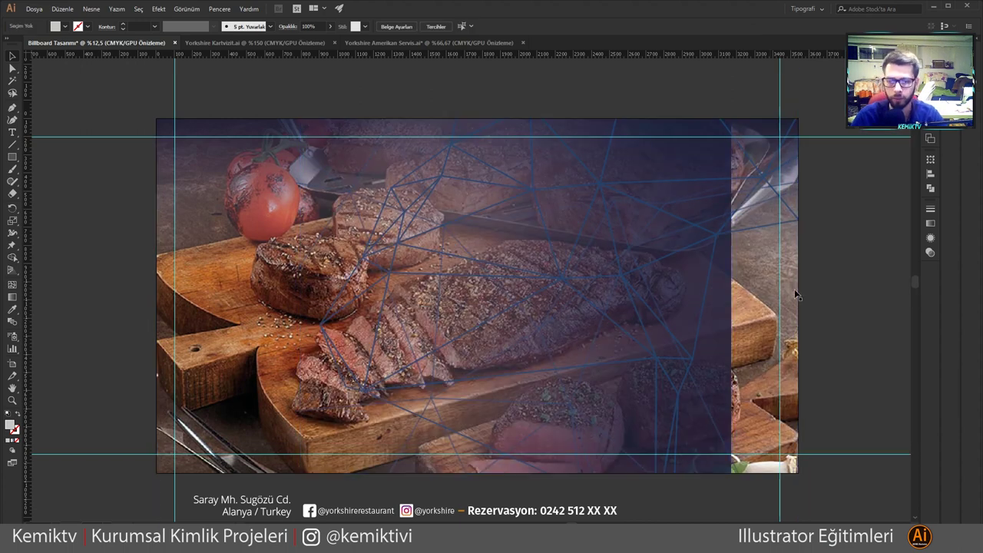
click(725, 289)
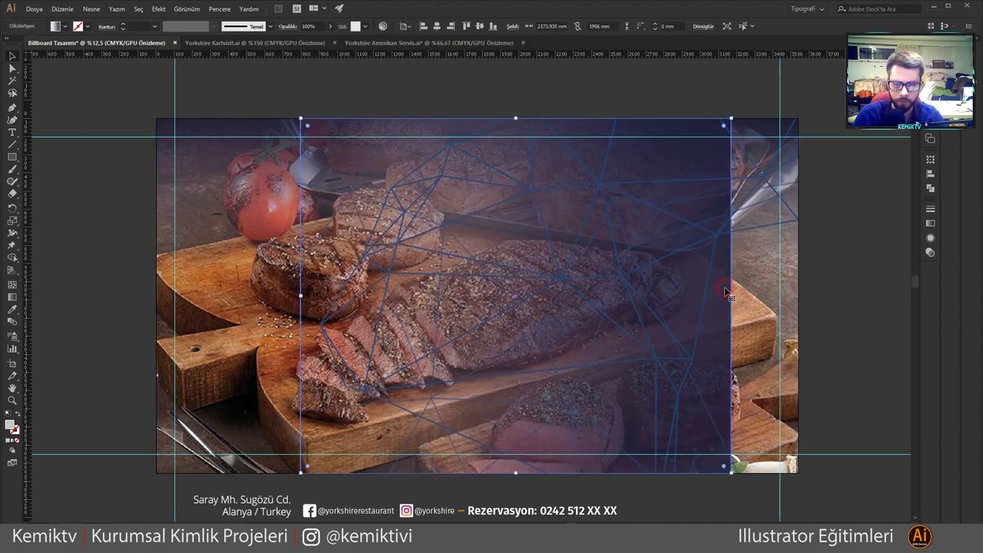
click(452, 27)
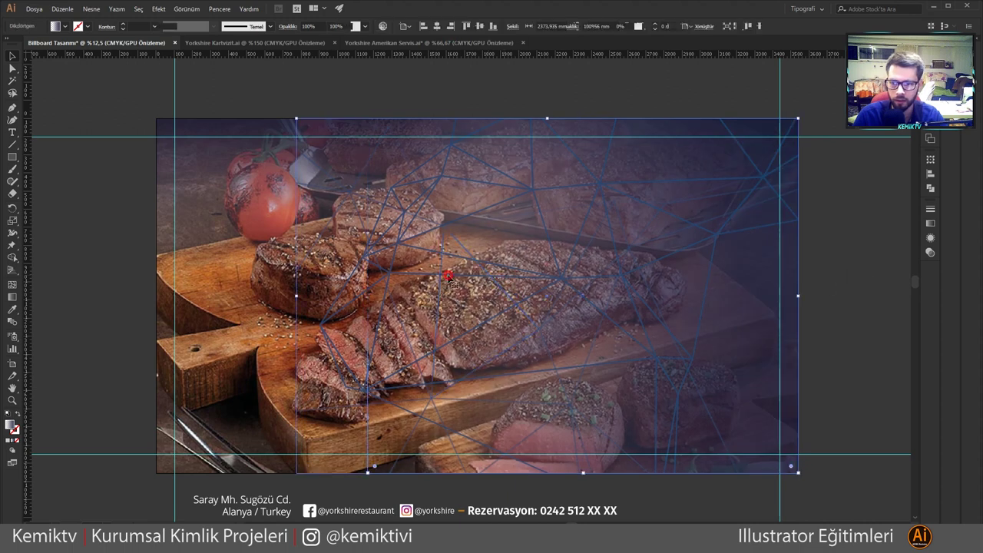
Step: Inside the clipped group, stretch the dark overlay rectangle to the artboard's left edge
double_click(358, 298)
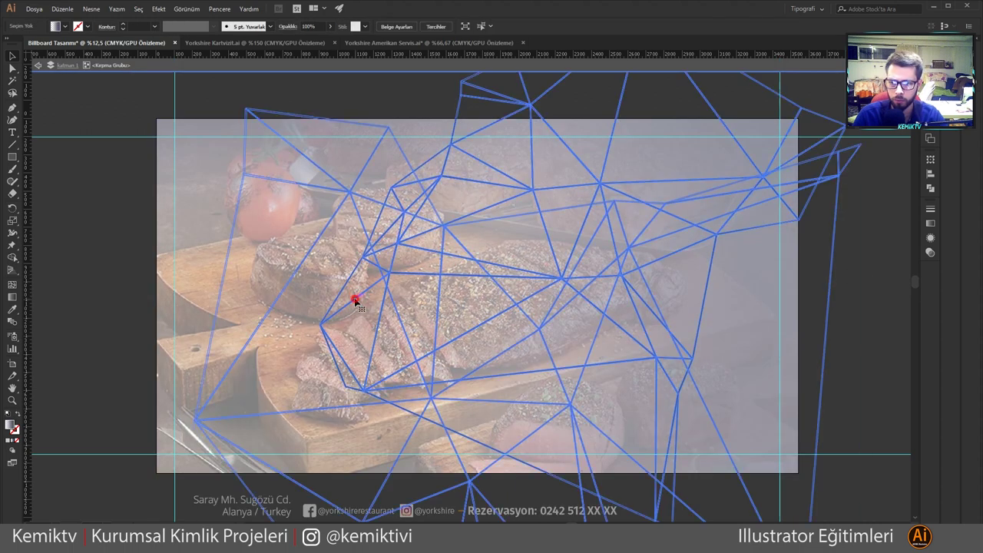
click(117, 221)
click(297, 187)
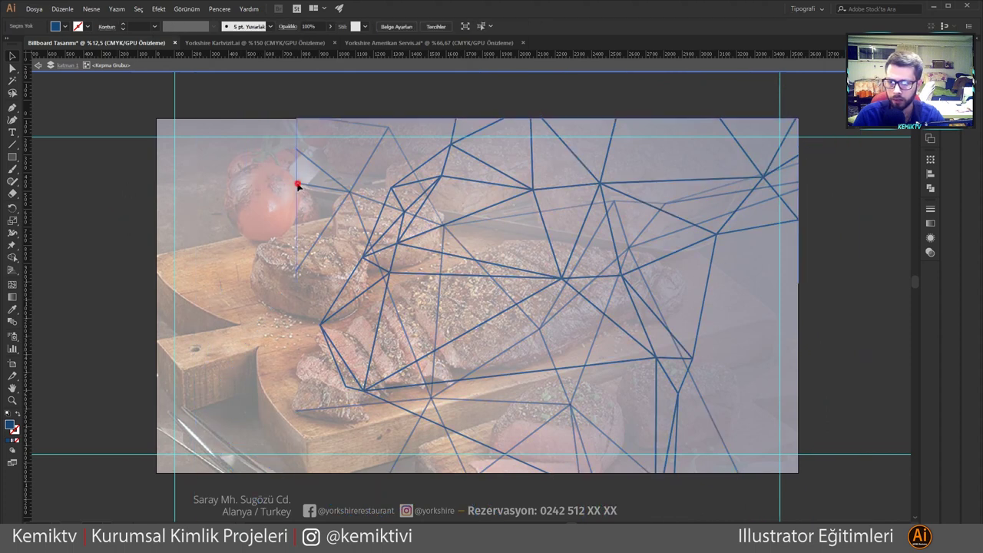
click(297, 269)
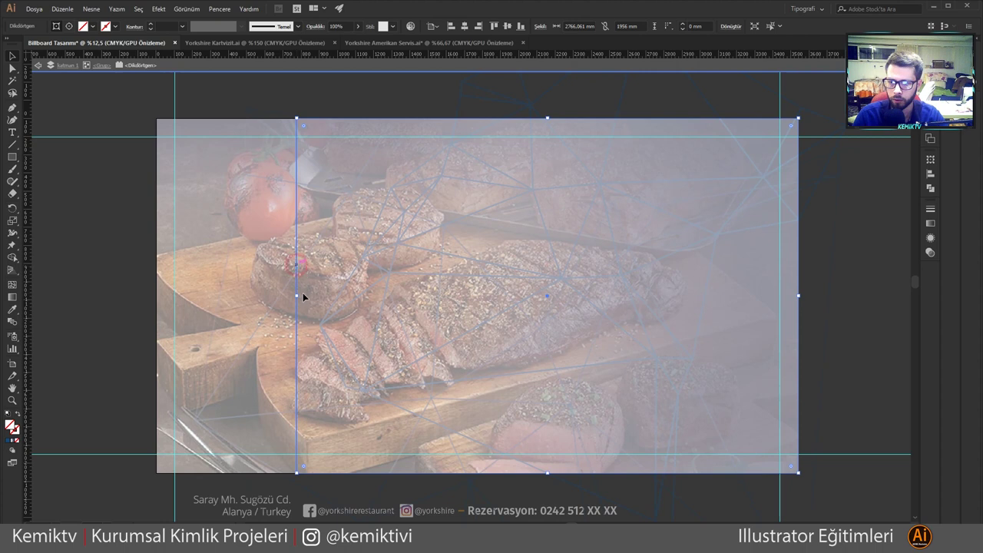
drag(295, 294, 158, 296)
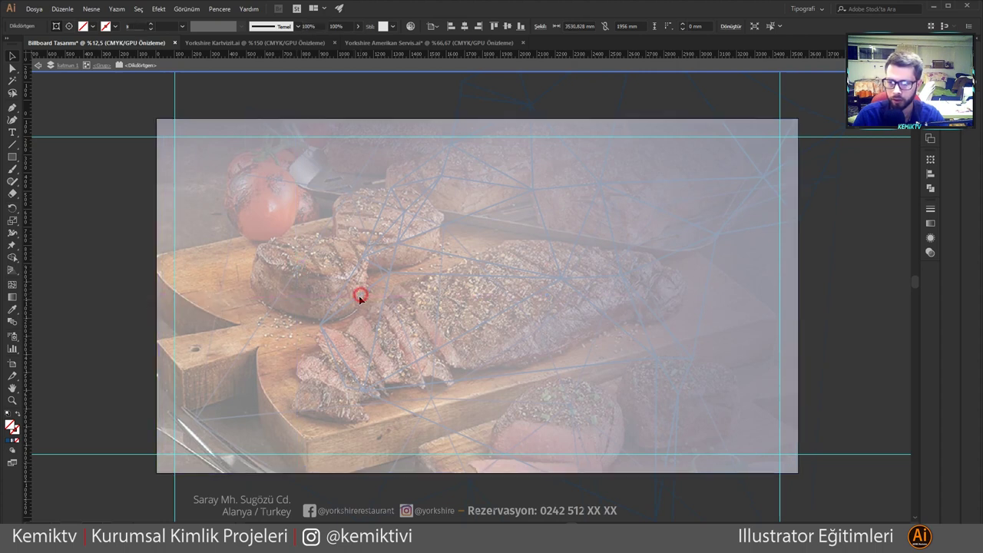
click(76, 293)
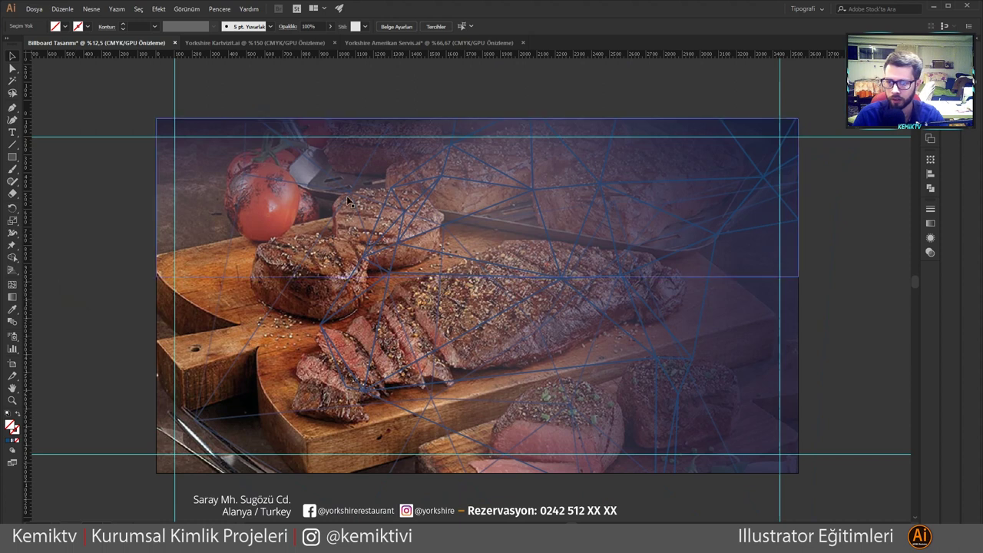
Step: Align the contact strip to the artboard bottom, bring it front, and move it and the address onto the photo
scroll(309, 353, down, 2)
scroll(390, 406, down, 1)
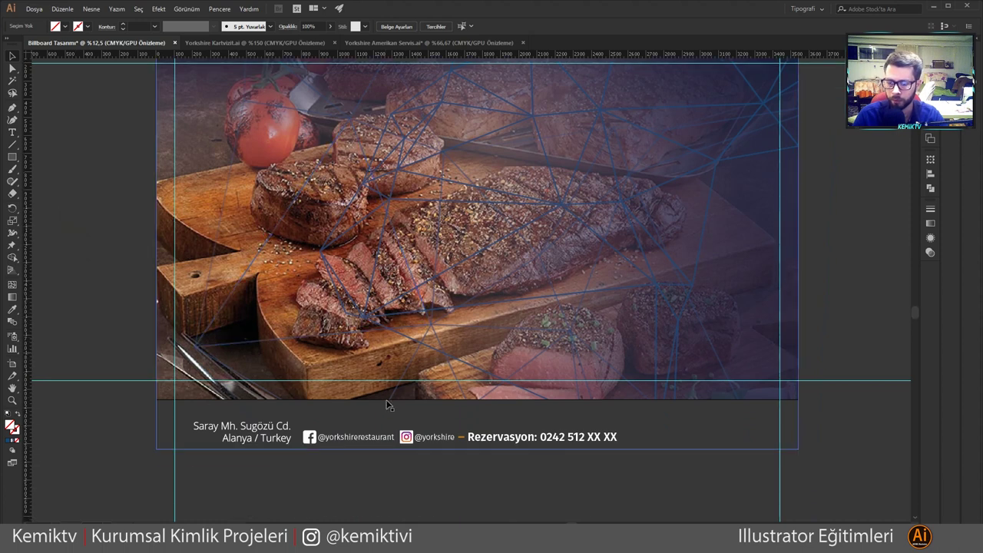
scroll(393, 407, up, 1)
scroll(398, 408, down, 2)
click(462, 437)
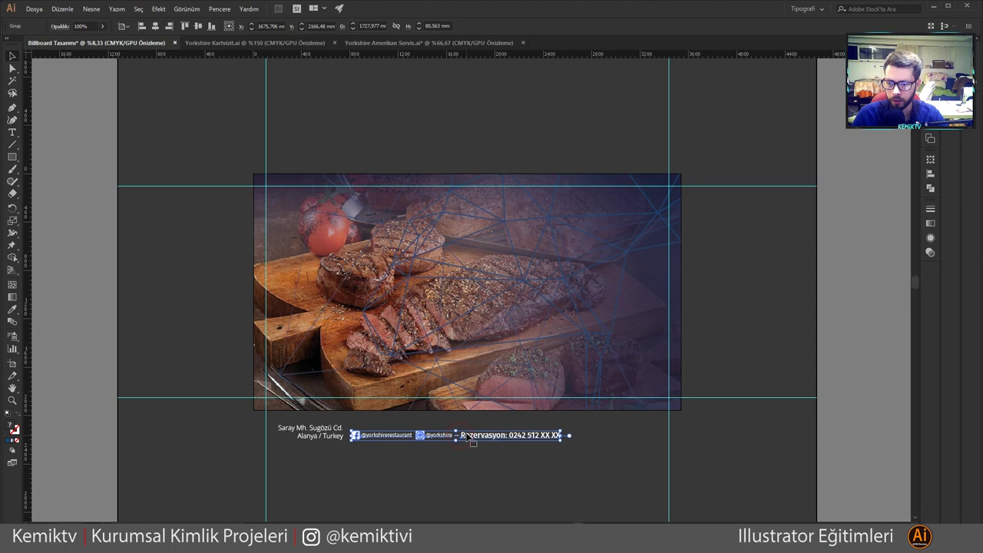
click(211, 26)
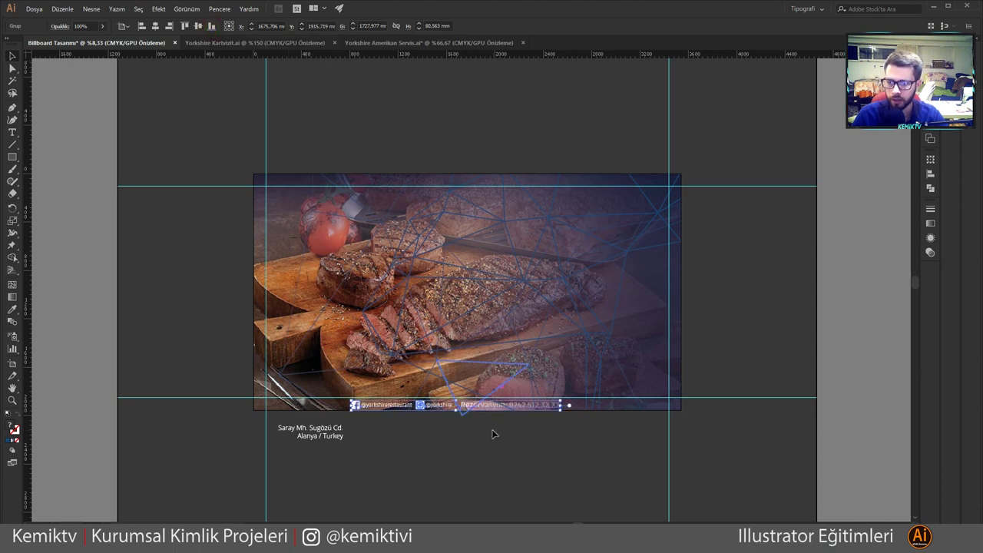
scroll(493, 429, up, 2)
right_click(476, 396)
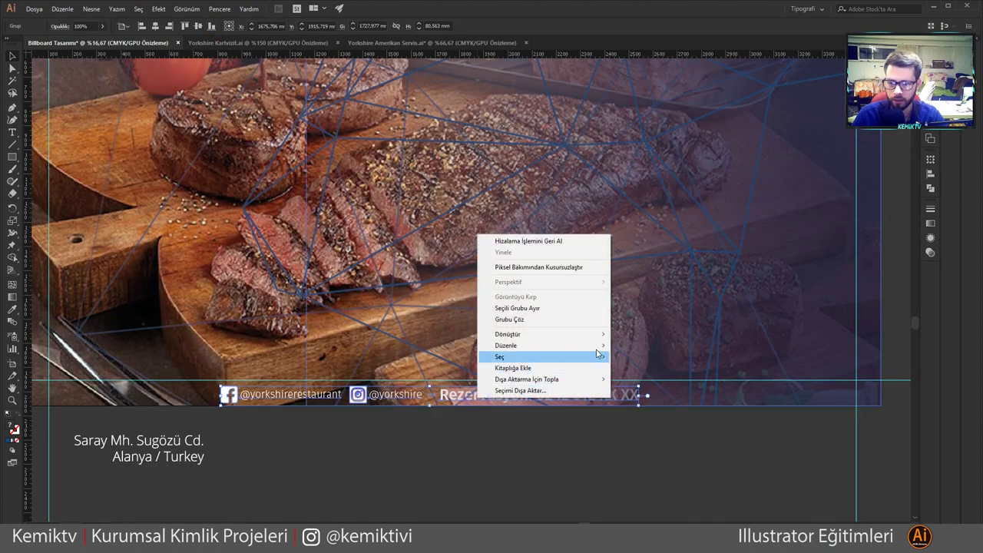
click(637, 342)
click(464, 463)
mouse_move(412, 400)
mouse_down()
mouse_move(419, 358)
mouse_move(448, 457)
mouse_up()
mouse_move(161, 448)
mouse_down()
mouse_move(792, 349)
mouse_move(449, 309)
mouse_up()
Step: Inside the address group, move the 'Alanya / Turkey' line up to sit right after 'Cd.'
scroll(449, 310, up, 1)
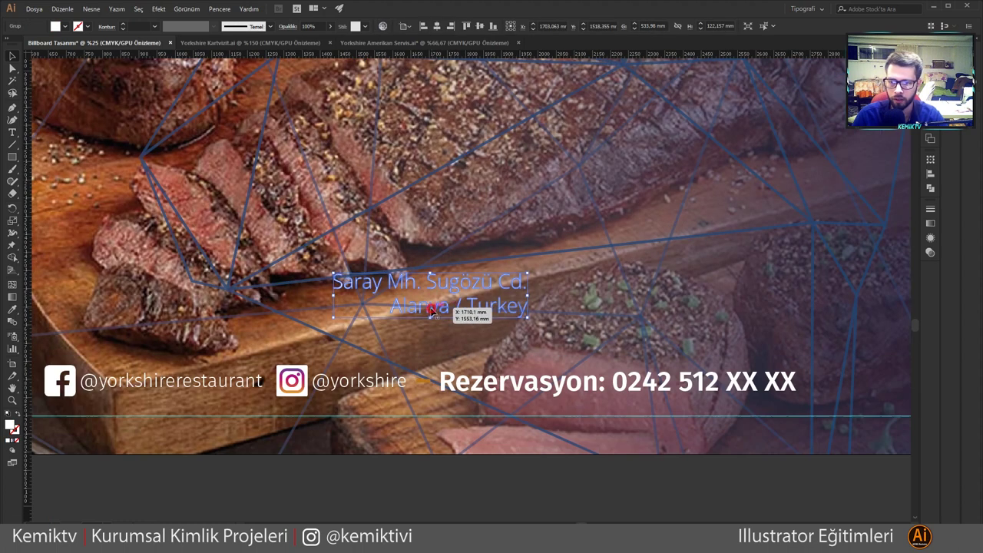
double_click(440, 309)
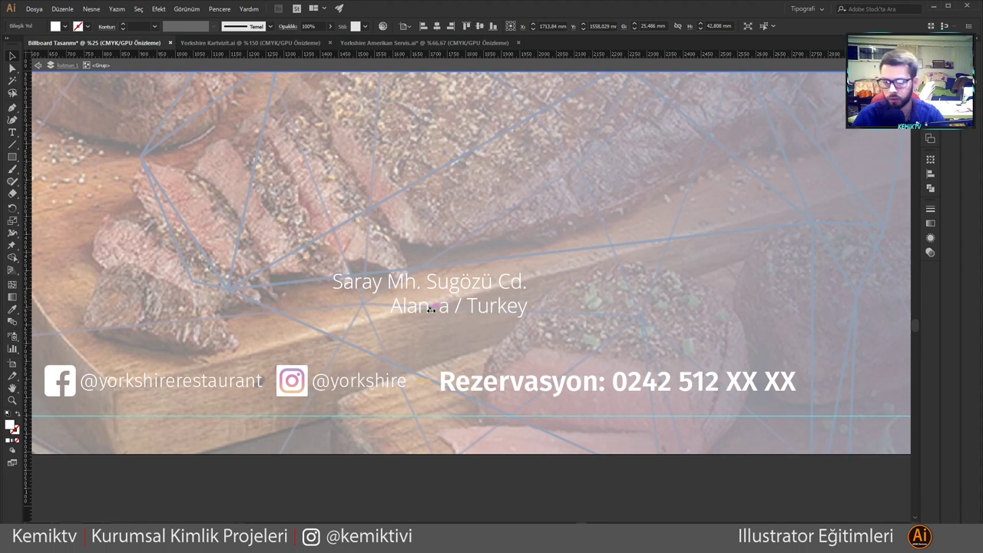
click(429, 310)
click(420, 309)
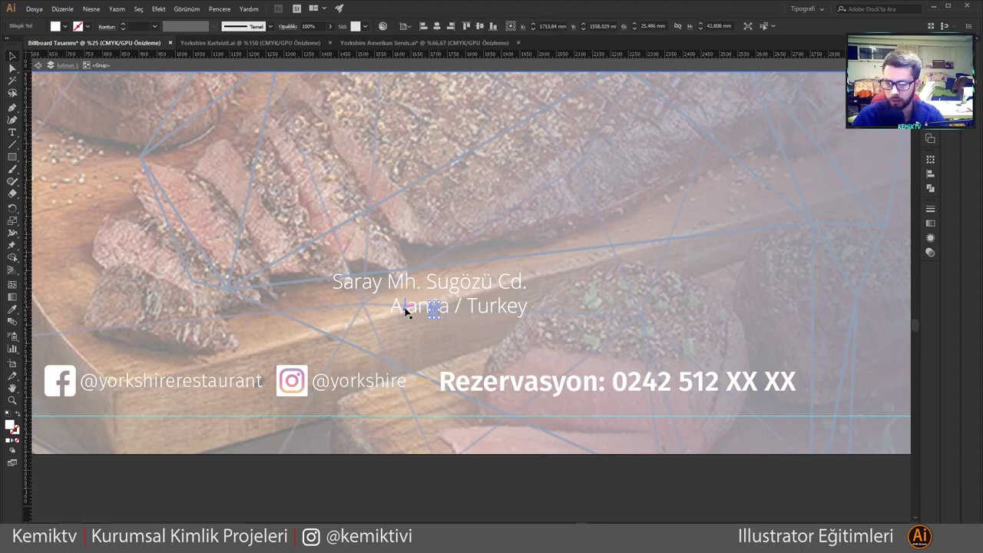
scroll(409, 309, up, 2)
click(391, 313)
click(458, 321)
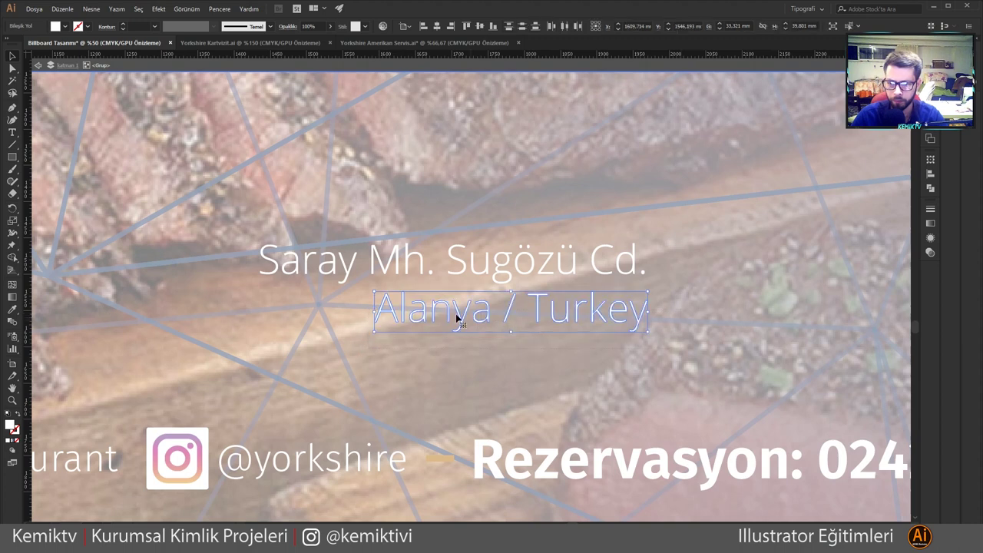
drag(438, 317, 714, 265)
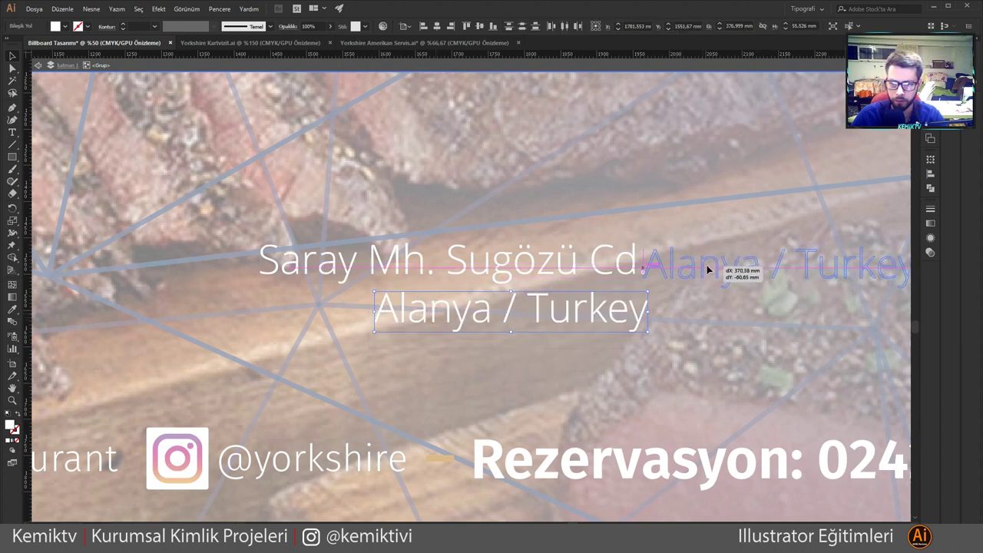
drag(714, 265, 634, 274)
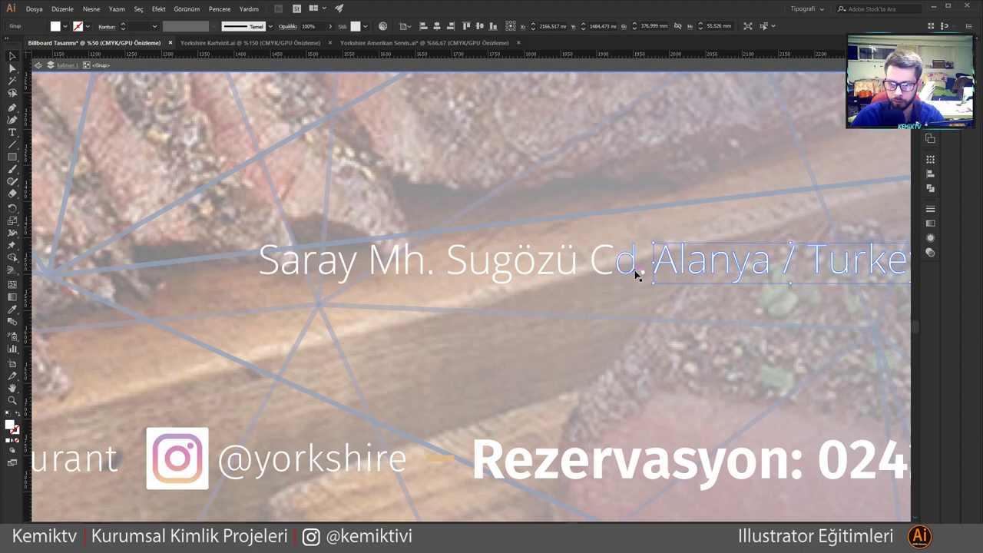
click(504, 131)
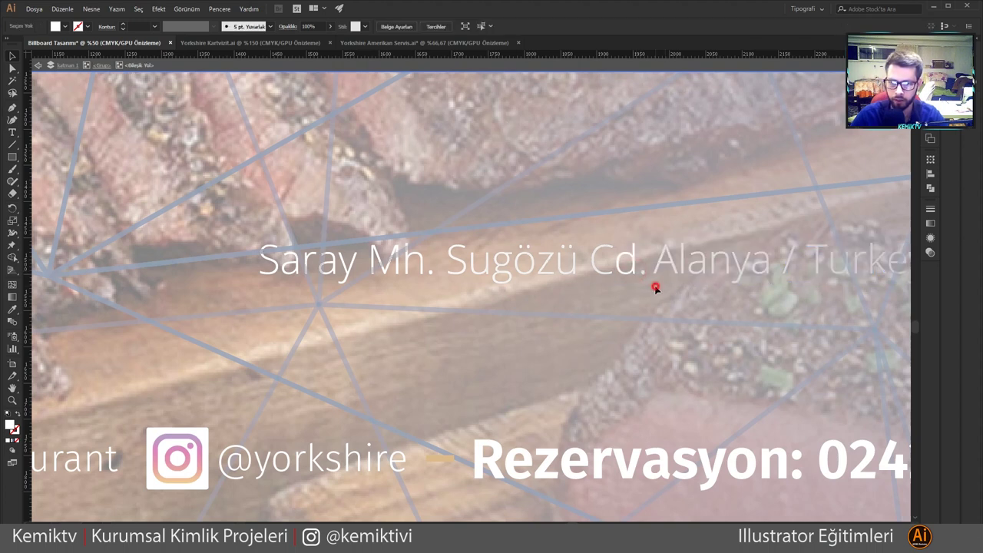
double_click(655, 287)
Step: Try bottom-aligning the 'Alanya / Turkey' letters to the 'd' of Cd., then undo it
click(638, 264)
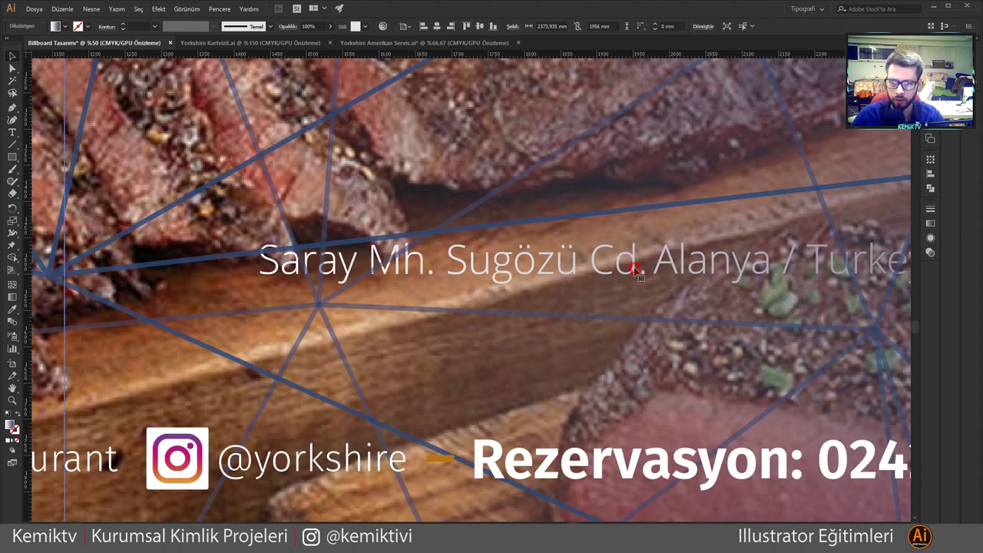
double_click(637, 269)
click(534, 269)
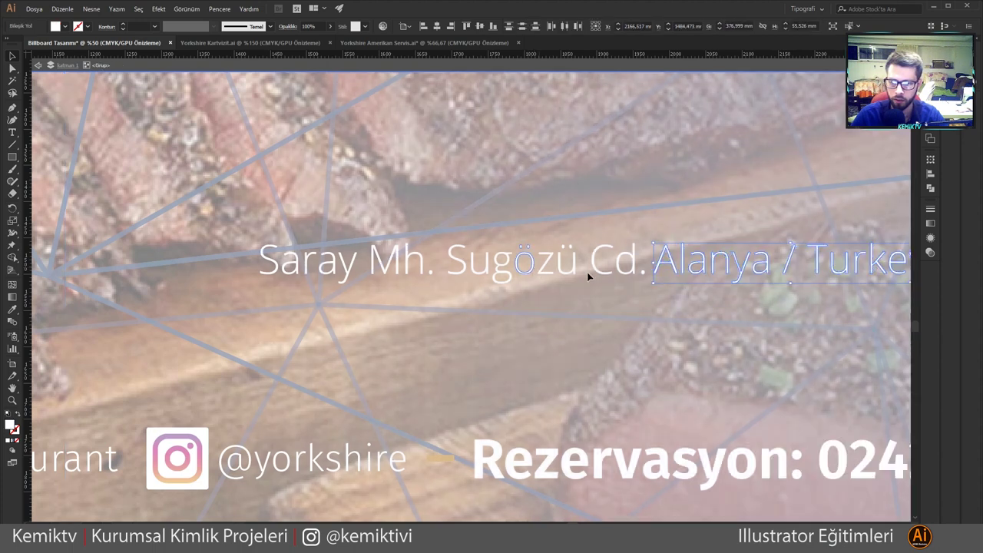
click(632, 268)
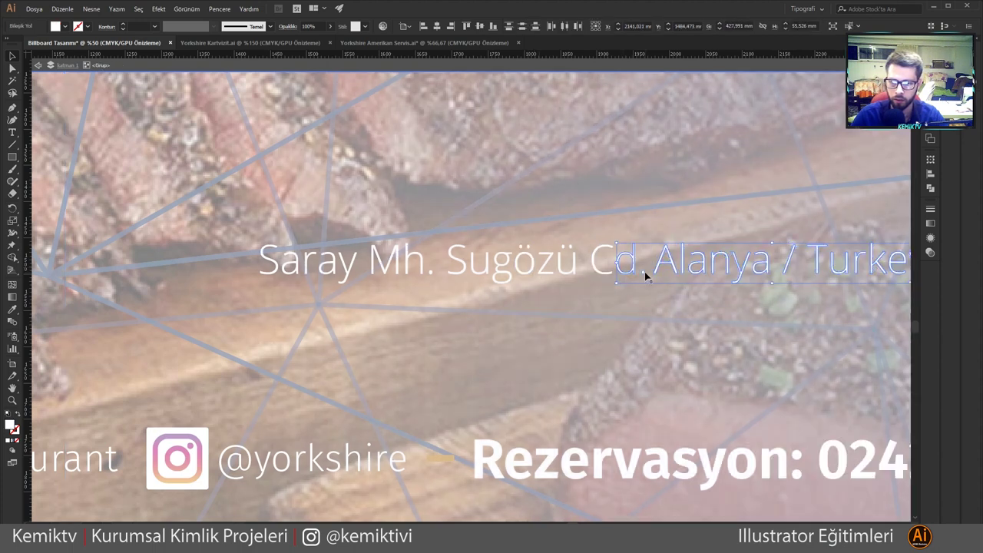
click(631, 273)
click(490, 26)
key(ctrl+z)
shift+click(606, 277)
click(690, 301)
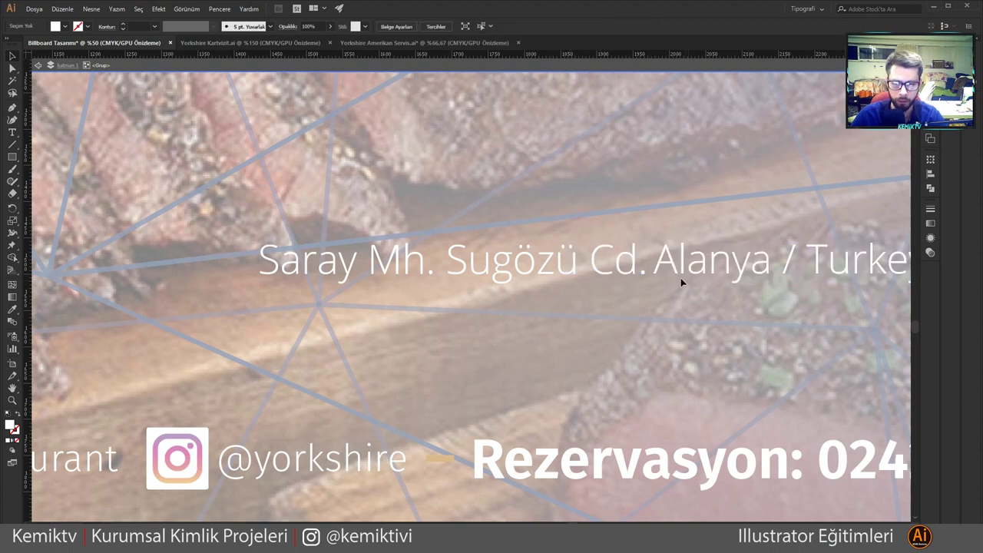
Step: Select only the one-line address and move it just above the social handles row
scroll(653, 277, down, 3)
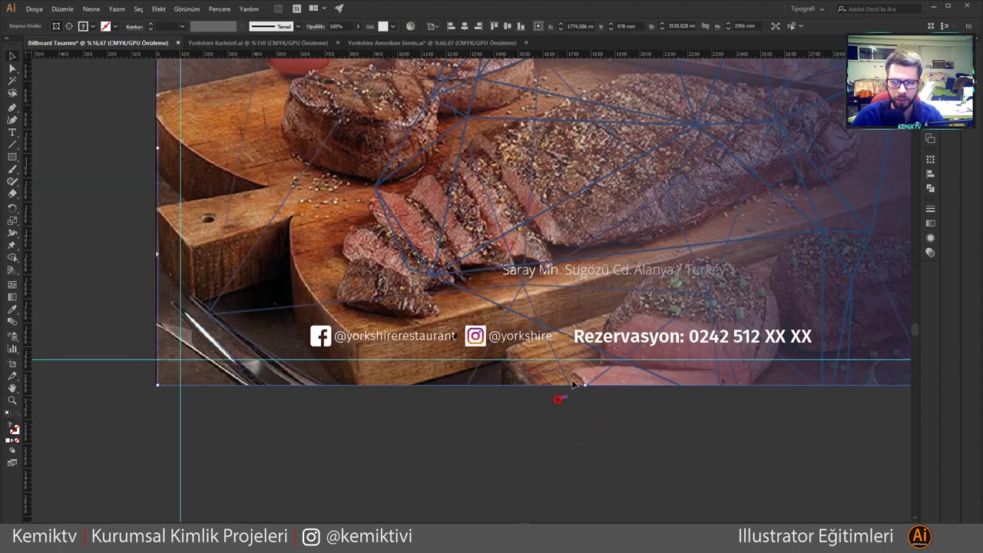
drag(563, 394, 579, 347)
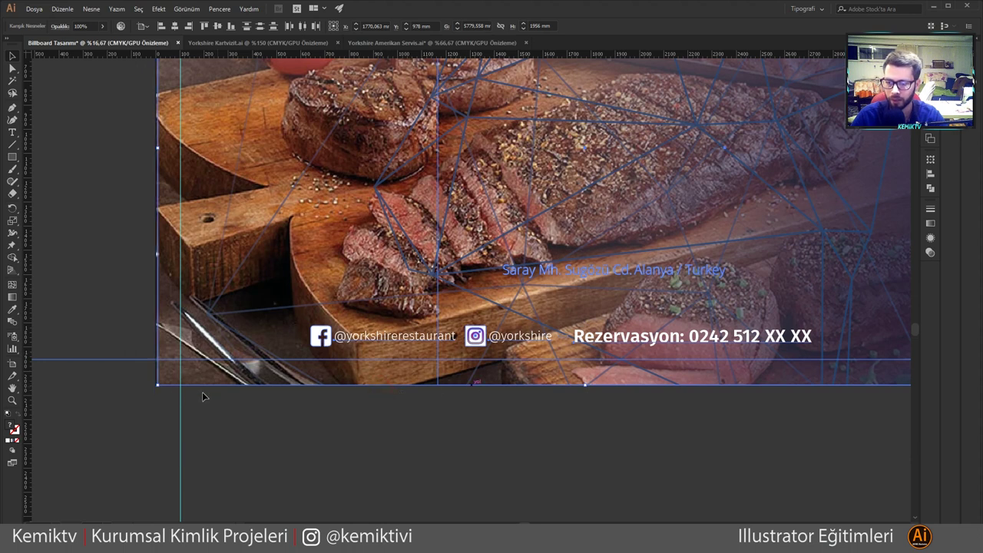
shift+click(172, 391)
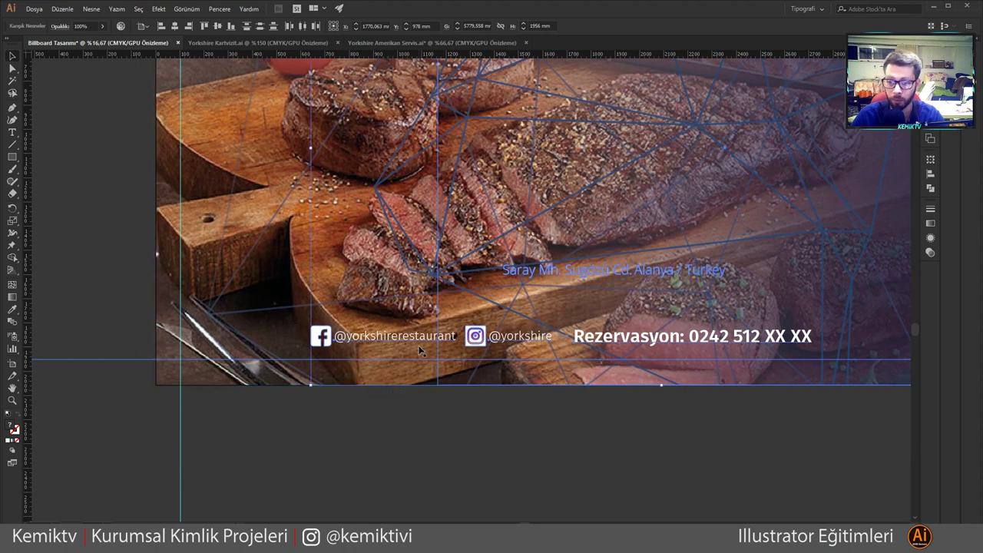
scroll(420, 350, up, 2)
scroll(428, 354, up, 2)
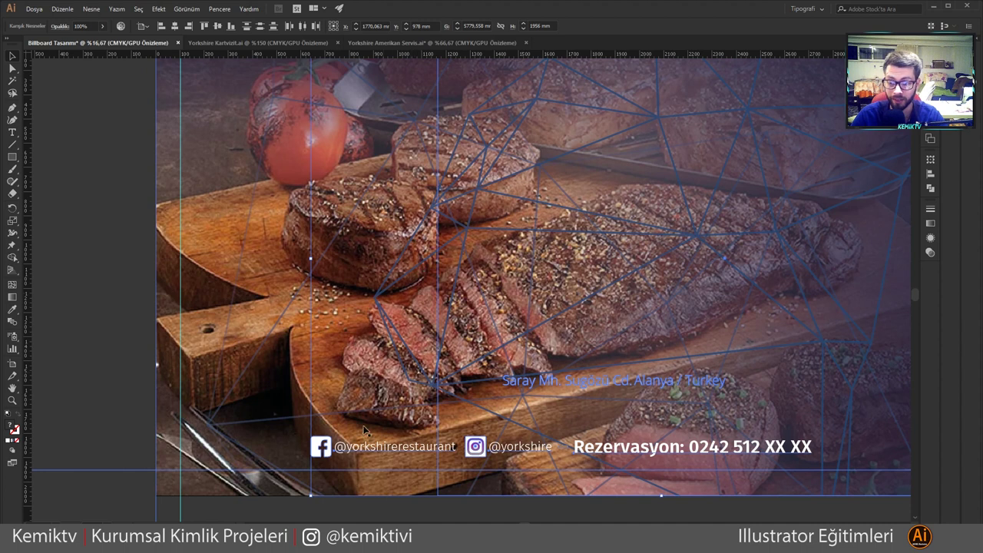
shift+click(338, 448)
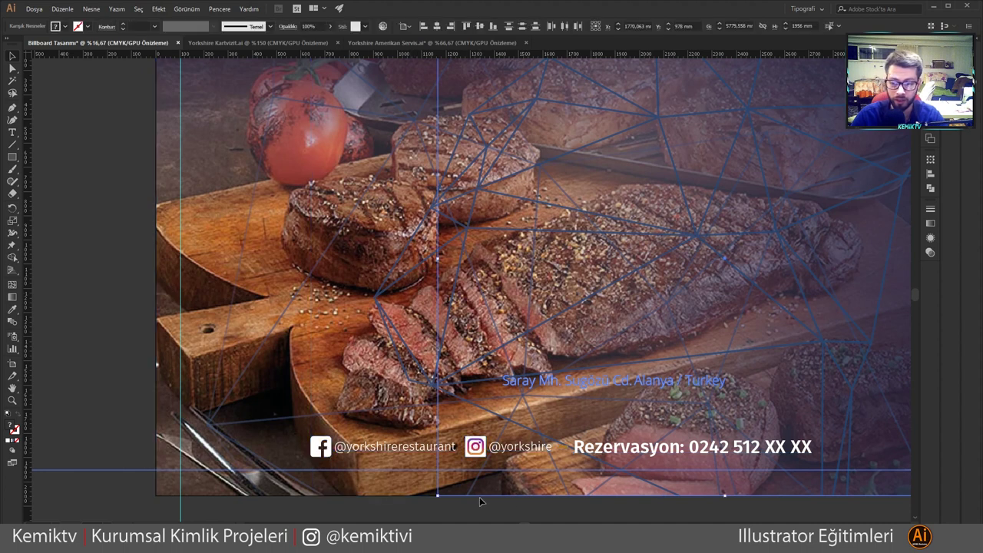
click(599, 381)
right_click(620, 384)
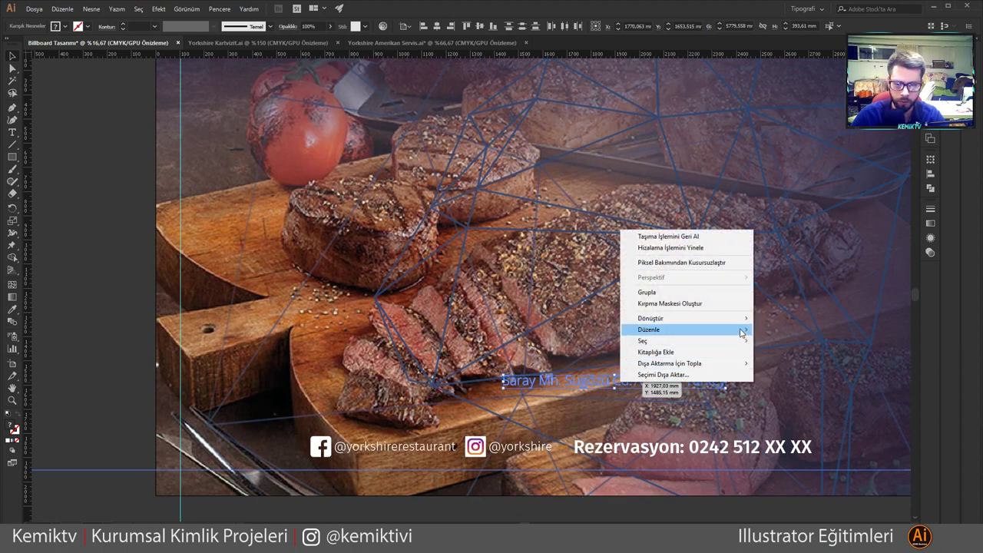
click(775, 329)
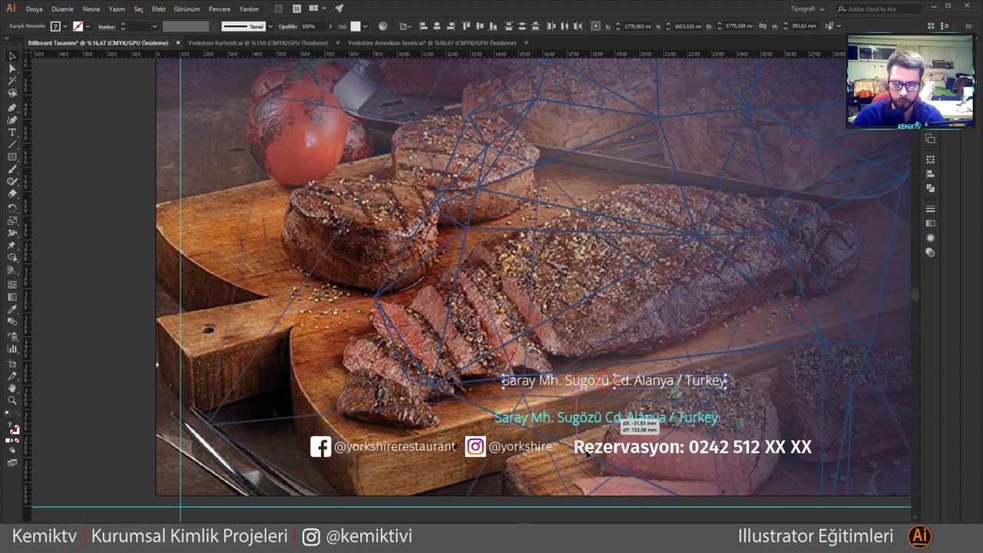
mouse_move(645, 380)
mouse_down()
mouse_move(601, 465)
mouse_move(576, 381)
mouse_move(548, 430)
mouse_move(569, 409)
mouse_move(569, 421)
mouse_move(545, 420)
mouse_move(569, 405)
mouse_up()
Step: Select the full-size overlay rectangle and paste the grilled lamb-chop photo onto the billboard
scroll(500, 432, down, 3)
click(500, 433)
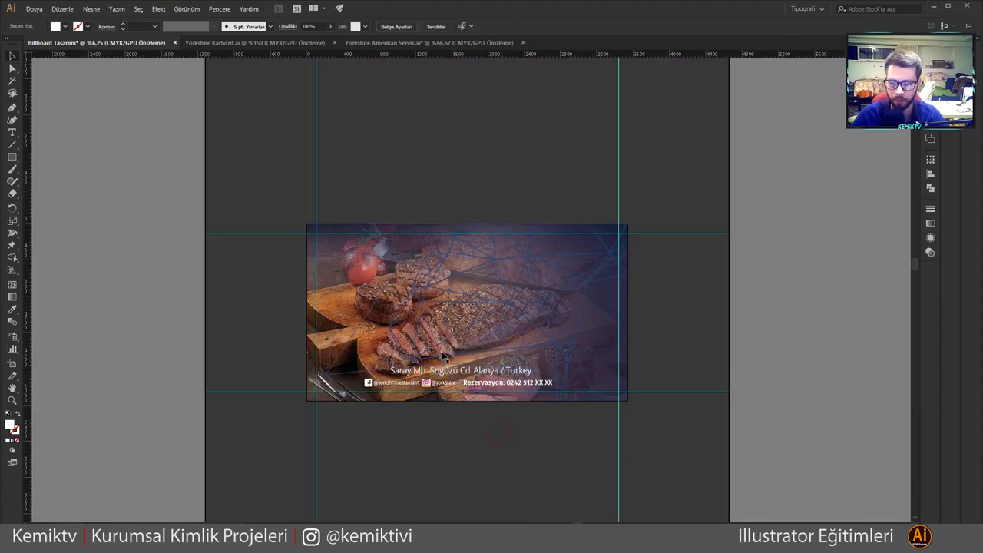
scroll(461, 384, up, 3)
scroll(436, 343, up, 1)
scroll(436, 343, down, 1)
scroll(436, 332, up, 1)
scroll(438, 334, down, 1)
scroll(448, 348, down, 1)
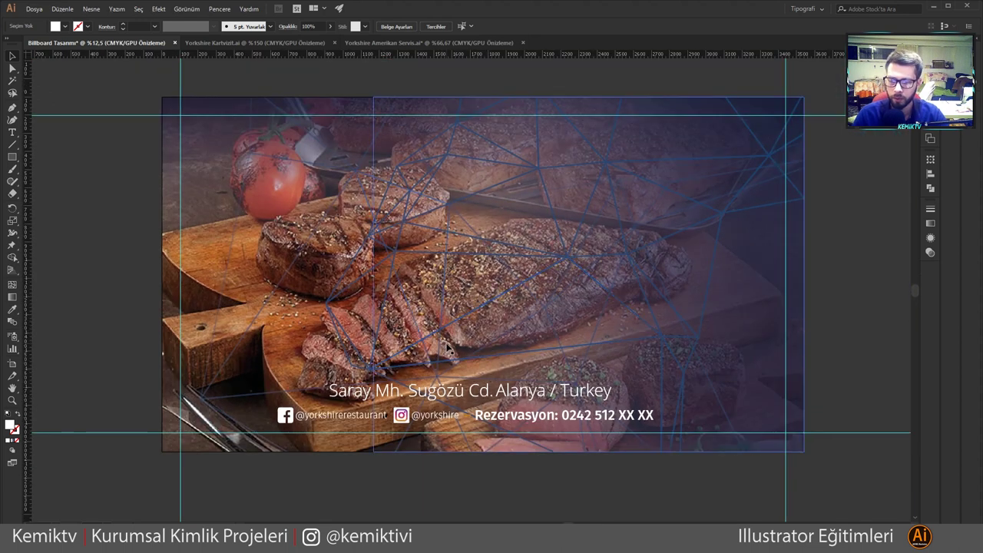
click(294, 298)
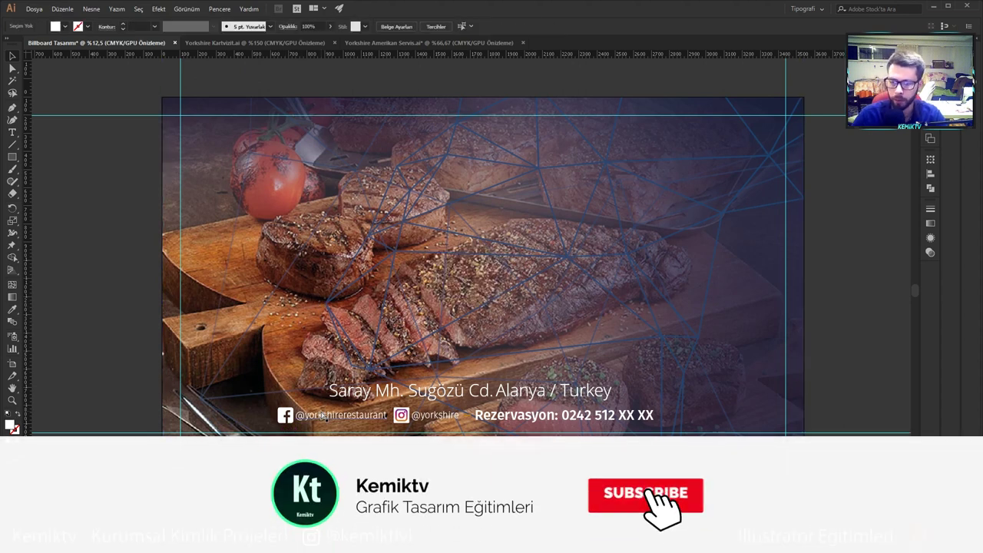
key(ctrl+v)
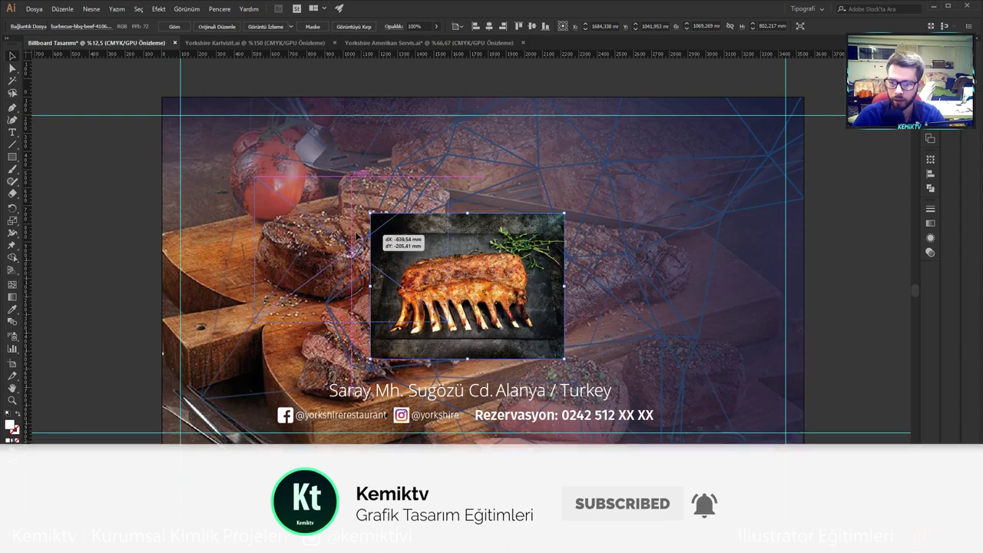
Step: Move the lamb-chop photo up and to the left on the billboard
drag(479, 318, 355, 276)
scroll(324, 247, up, 5)
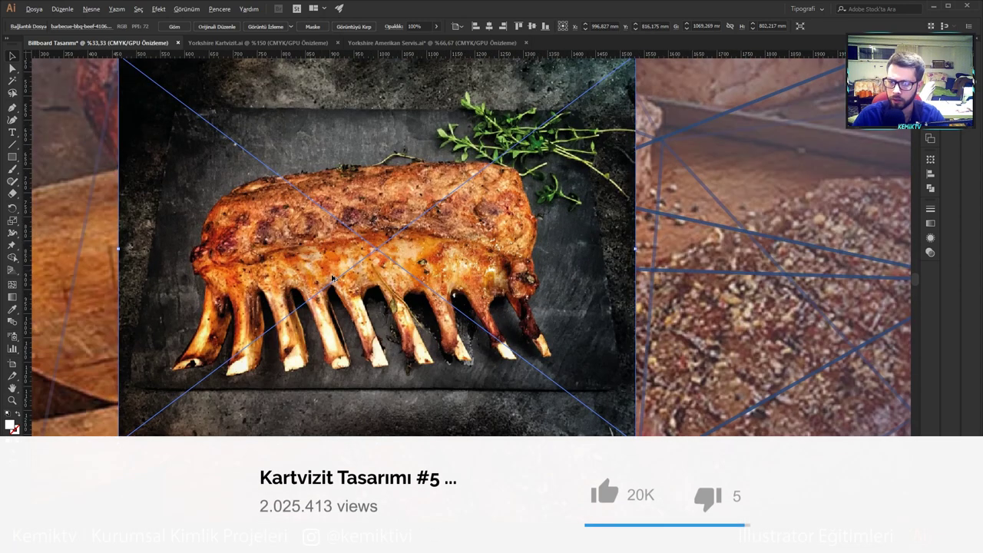
scroll(333, 284, down, 2)
scroll(333, 283, down, 2)
scroll(323, 273, down, 1)
scroll(314, 262, down, 1)
scroll(314, 263, up, 2)
drag(189, 194, 129, 148)
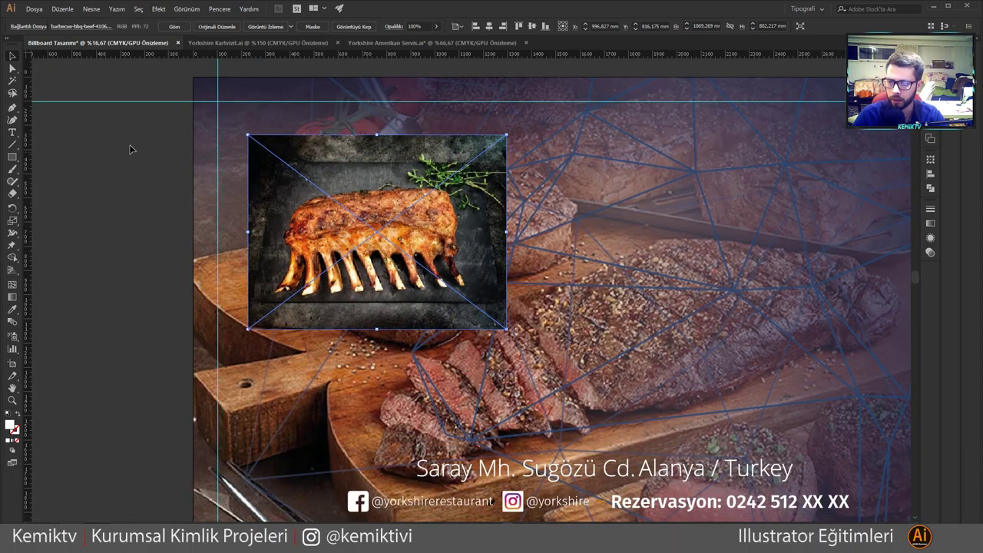
Step: Draw a circle over the photo and make a clipping mask with it
drag(9, 158, 46, 181)
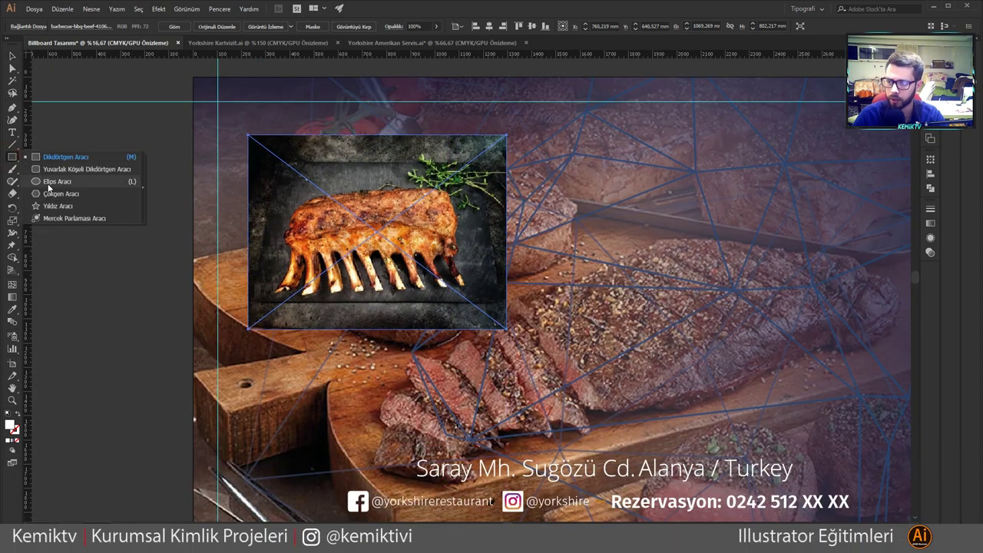
drag(280, 173, 430, 281)
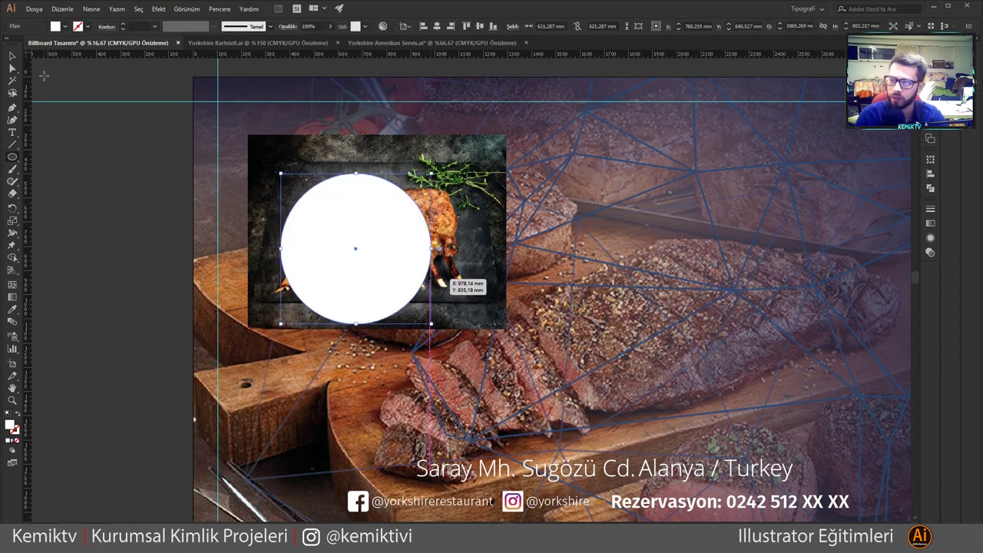
key(v)
shift+click(455, 220)
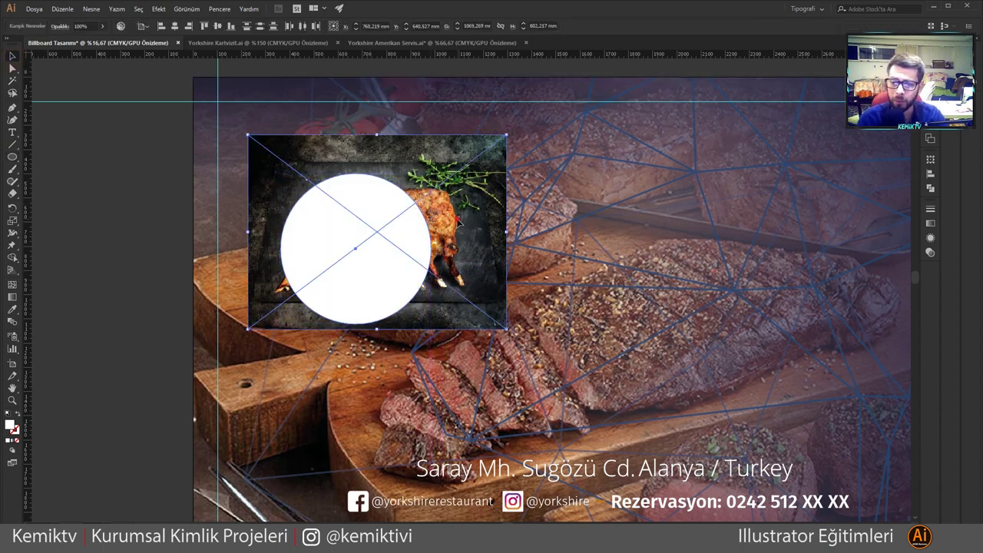
right_click(400, 224)
click(436, 302)
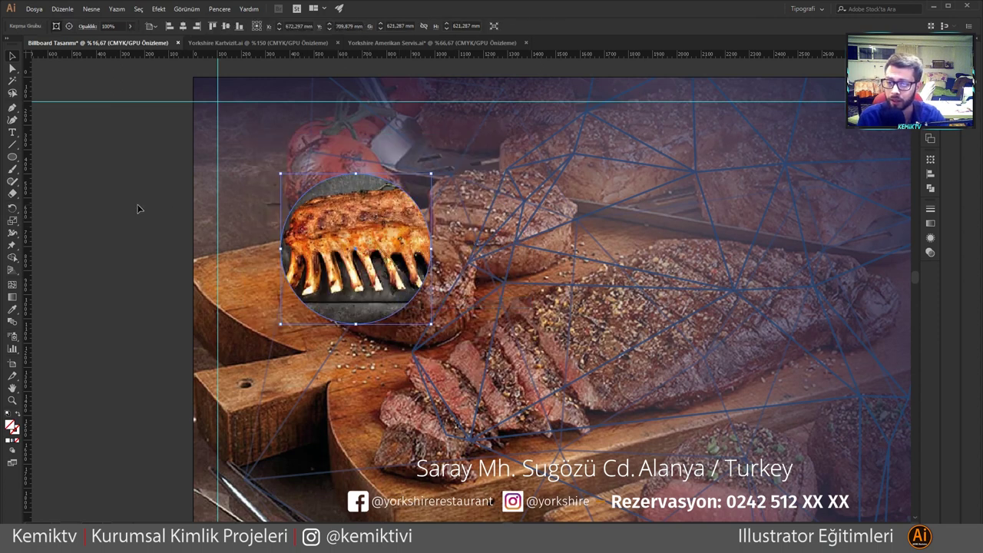
Step: Move the circular lamb-chop photo toward the upper left and enlarge it
mouse_move(356, 239)
mouse_down()
mouse_move(323, 201)
mouse_move(340, 207)
mouse_up()
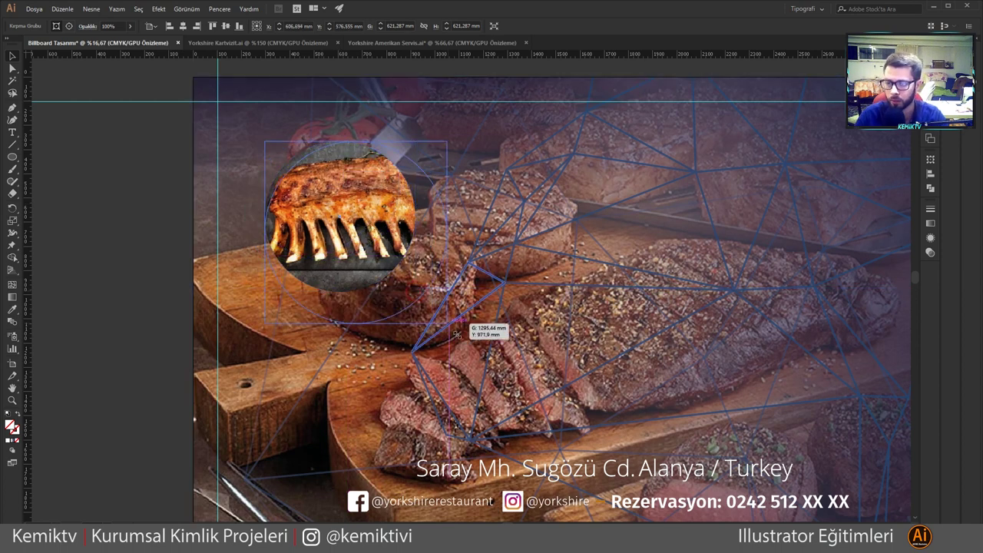
drag(456, 333, 394, 291)
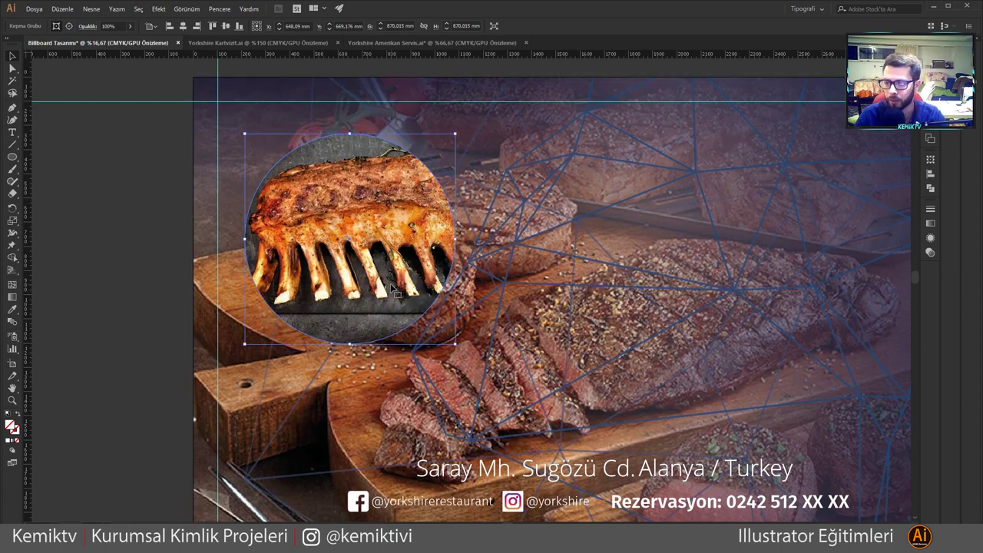
double_click(380, 244)
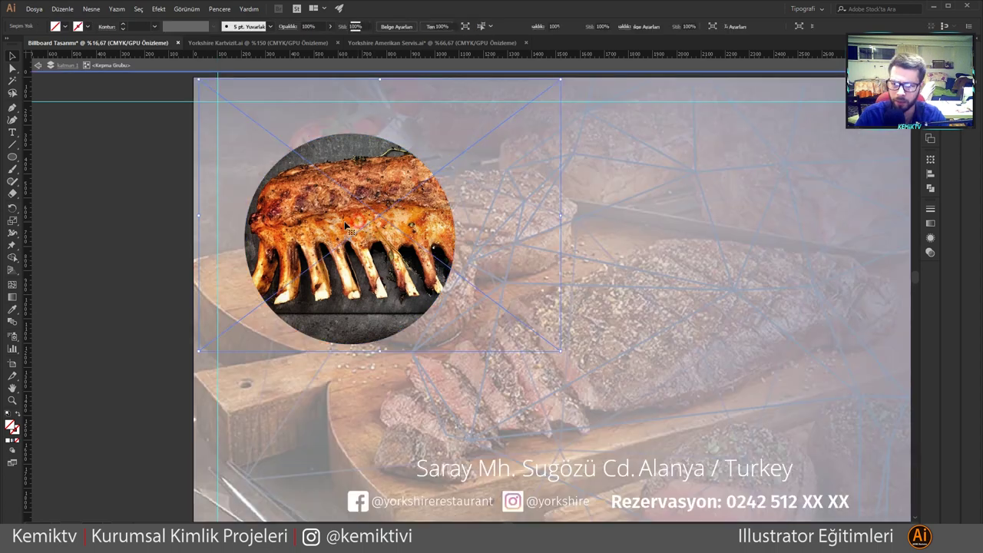
double_click(133, 207)
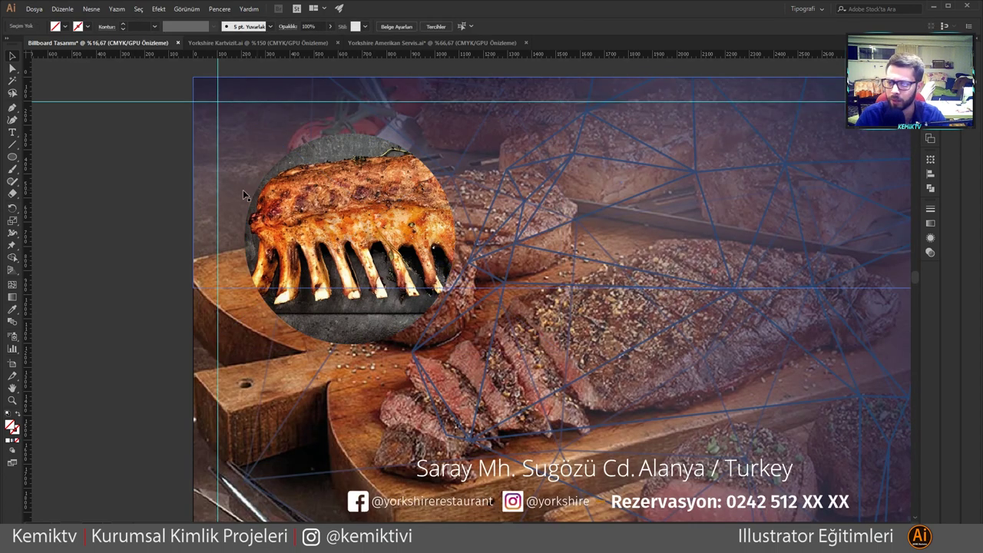
scroll(307, 221, down, 2)
scroll(299, 223, up, 1)
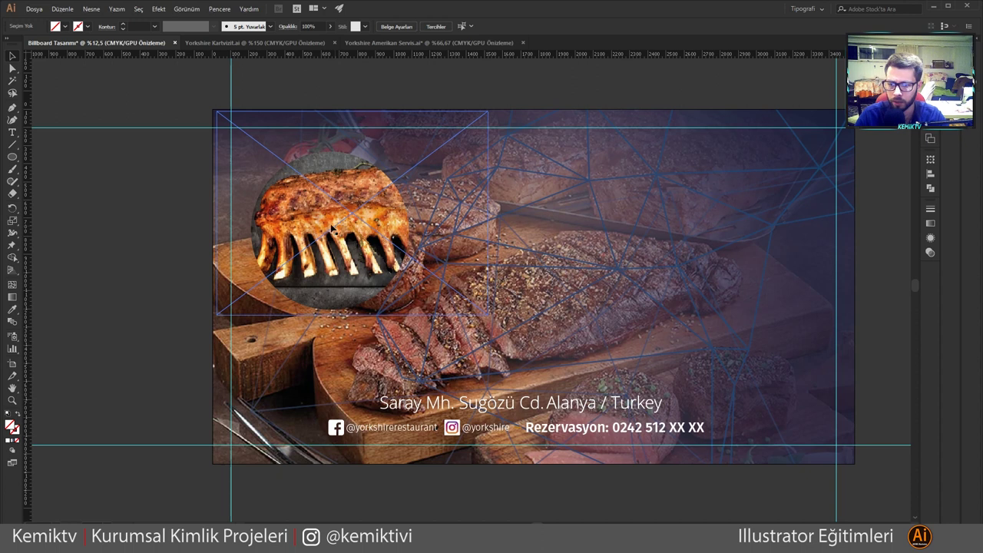
scroll(355, 169, up, 1)
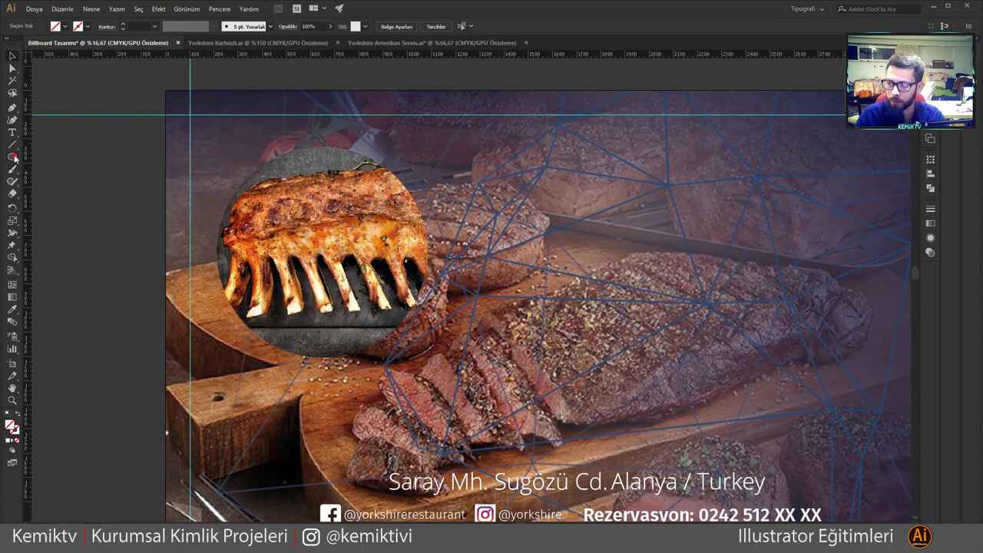
Step: Inside the clipping group, give the circle a dark blue stroke
drag(261, 185, 382, 307)
click(12, 56)
click(285, 158)
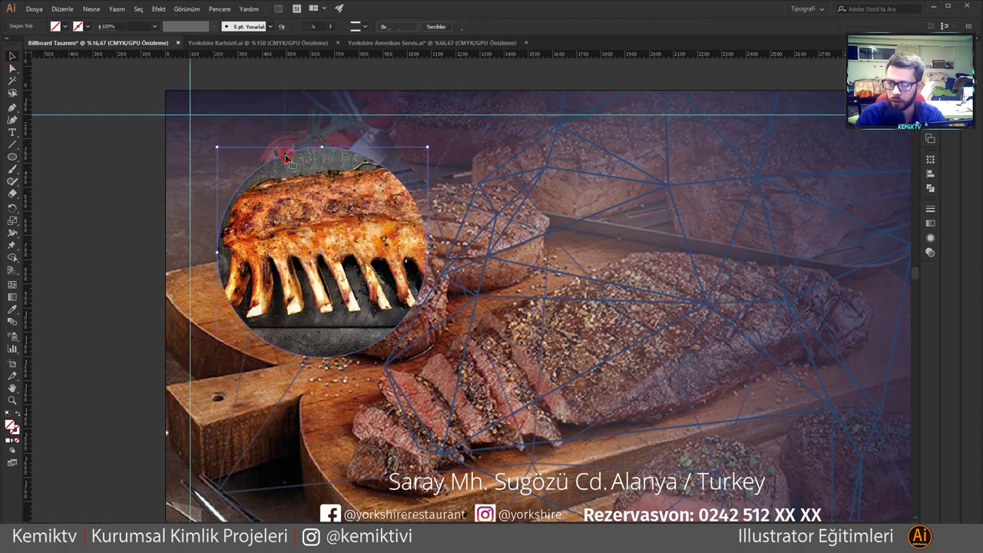
double_click(285, 157)
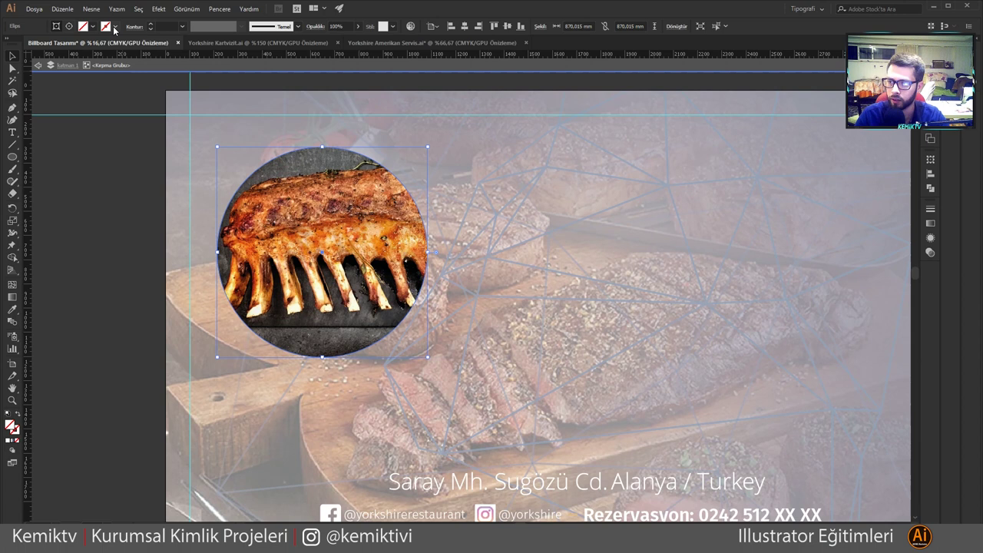
click(114, 28)
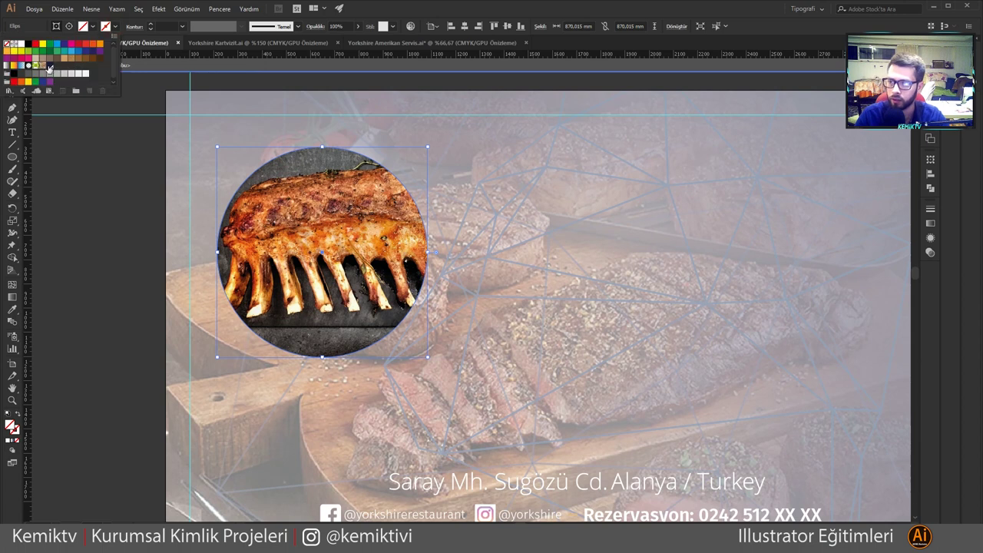
click(48, 66)
Step: Set the circle's stroke weight to 80 pt
click(165, 26)
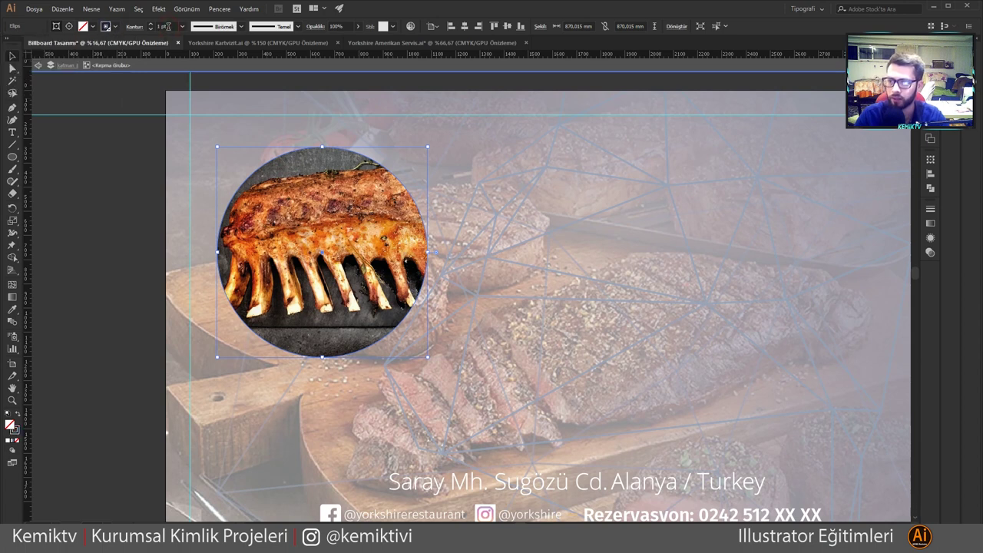
click(170, 26)
double_click(173, 27)
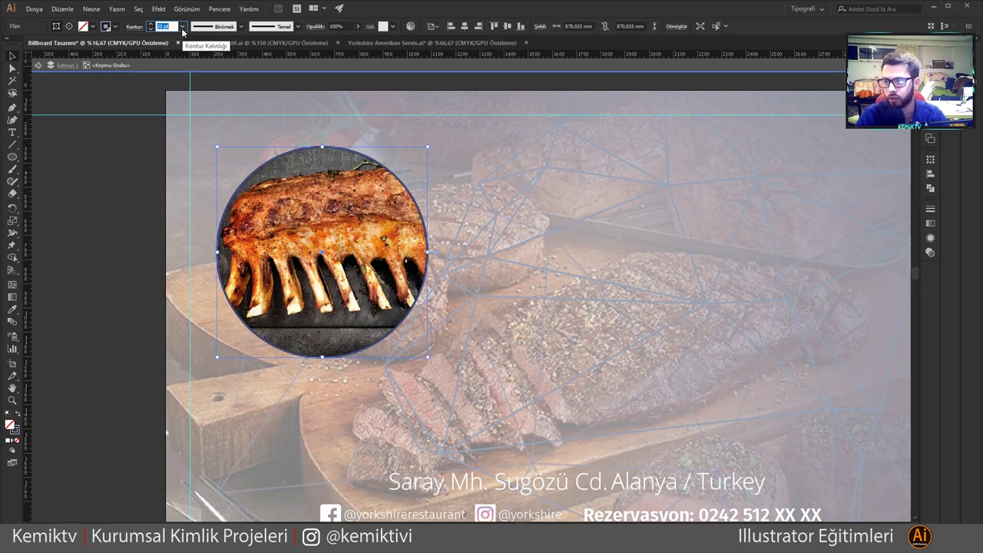
click(182, 27)
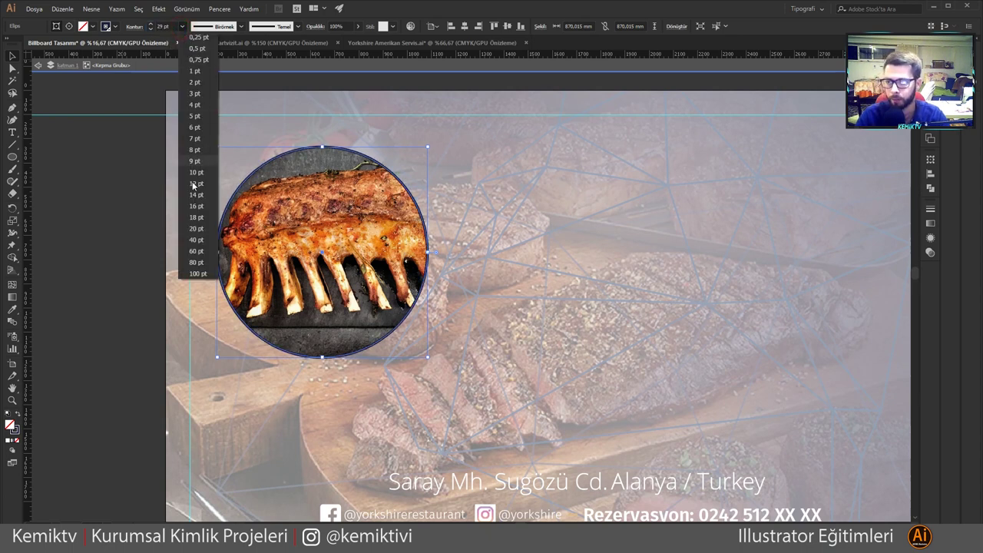
click(203, 263)
click(94, 179)
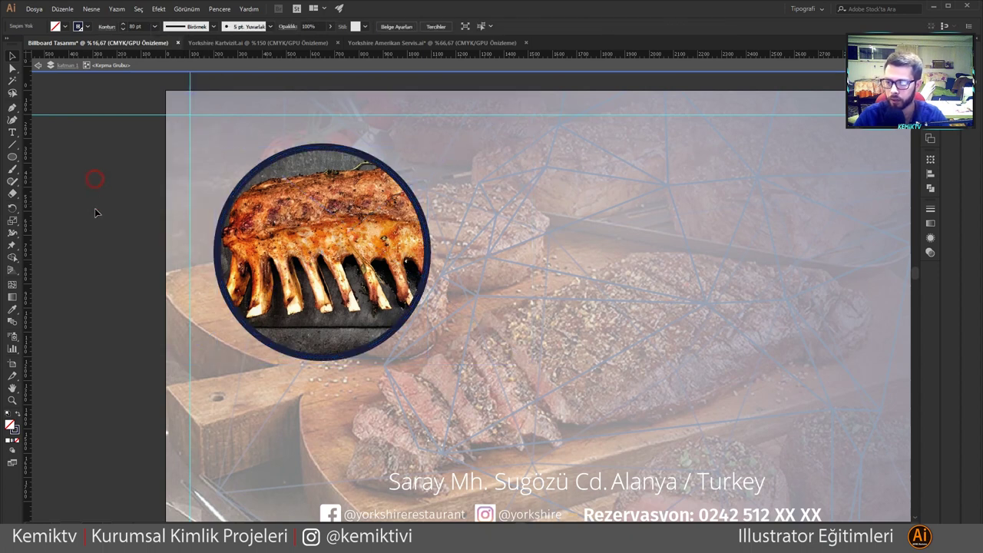
Step: Apply a gradient to the circle's border ring
click(261, 172)
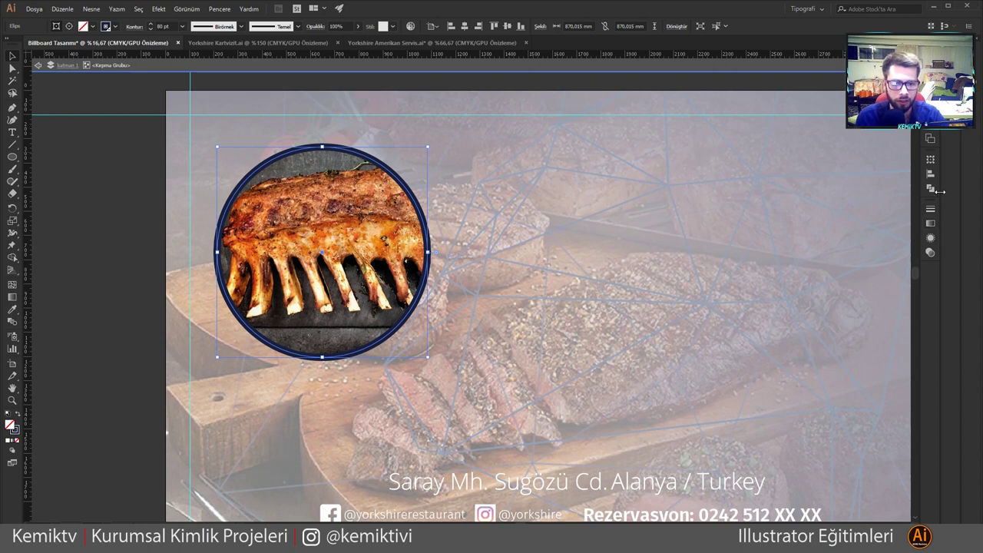
click(930, 224)
click(809, 244)
Step: Apply a stroke gradient and reposition its end stops, both at 100% opacity
click(861, 279)
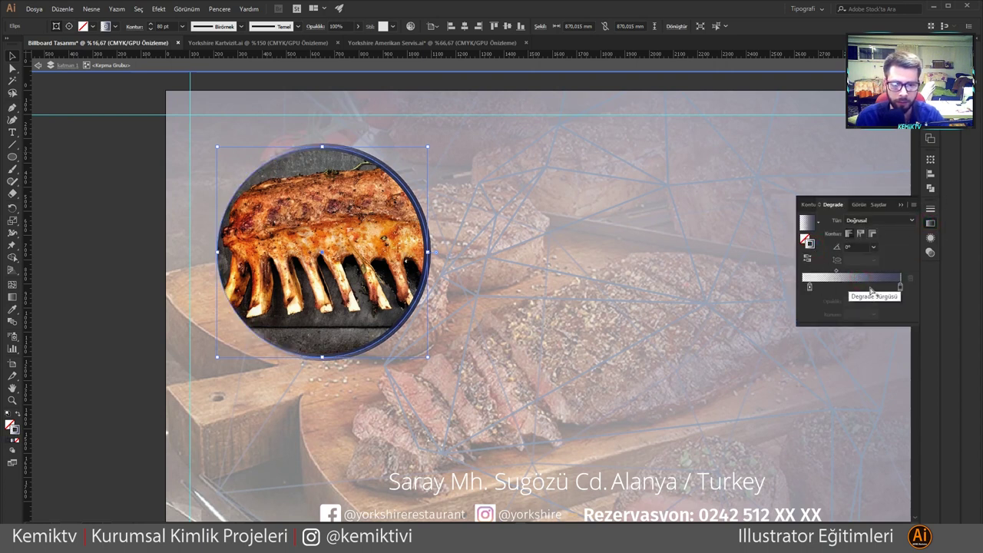
drag(809, 286, 802, 286)
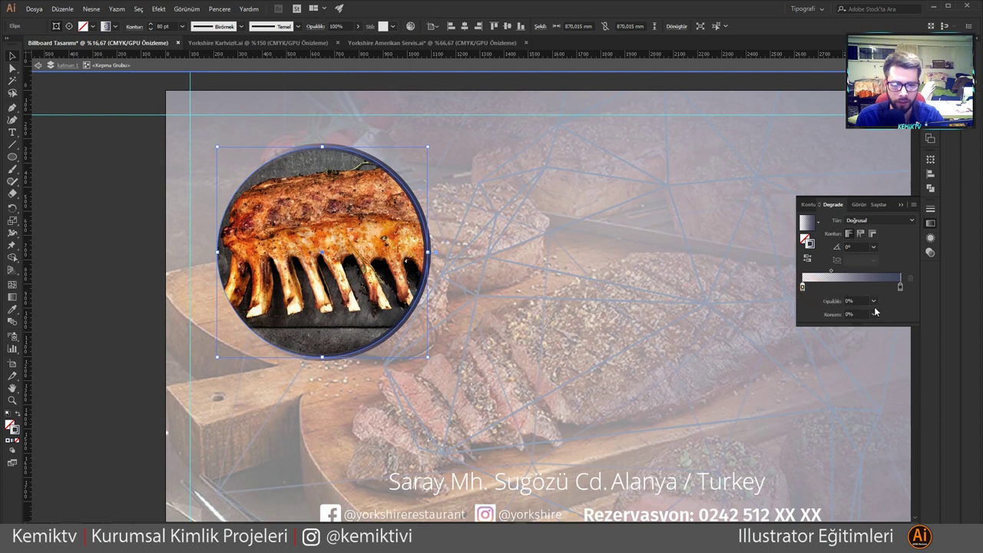
click(873, 301)
click(890, 422)
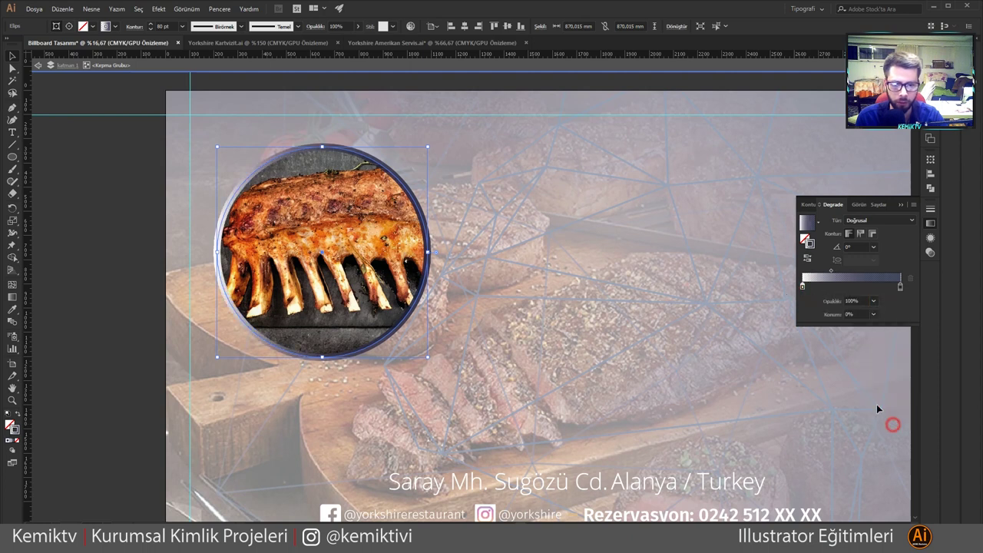
drag(899, 287, 866, 287)
click(874, 301)
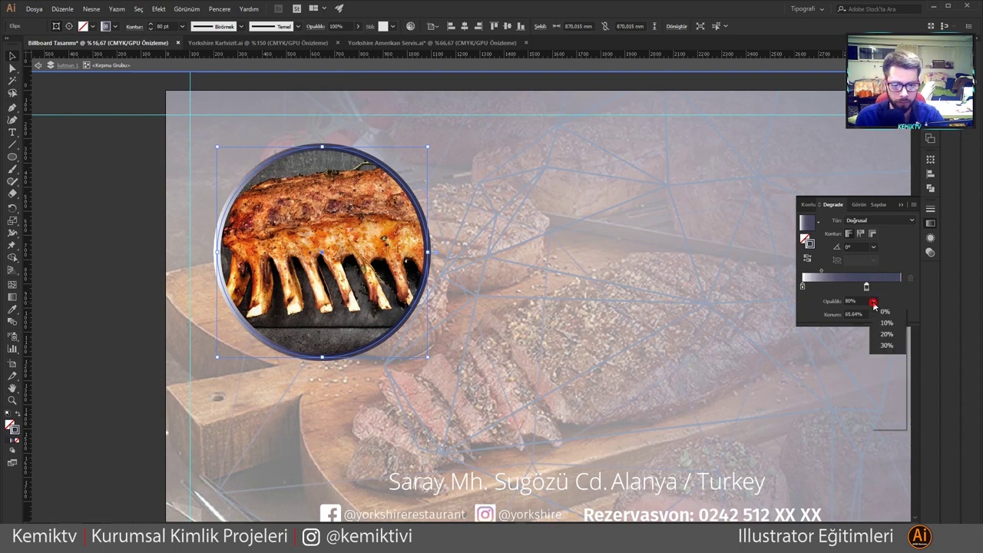
click(889, 425)
drag(885, 293, 793, 286)
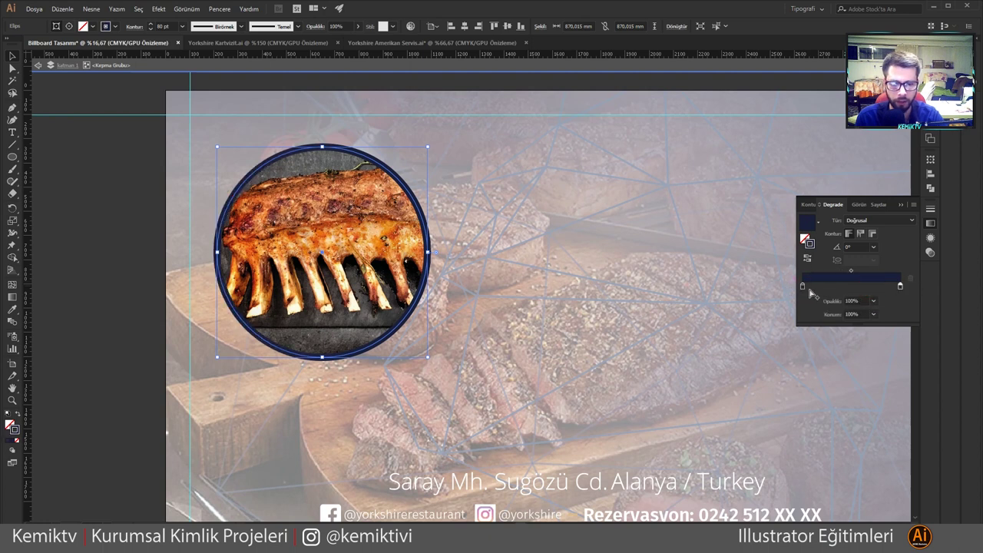
double_click(802, 288)
click(767, 321)
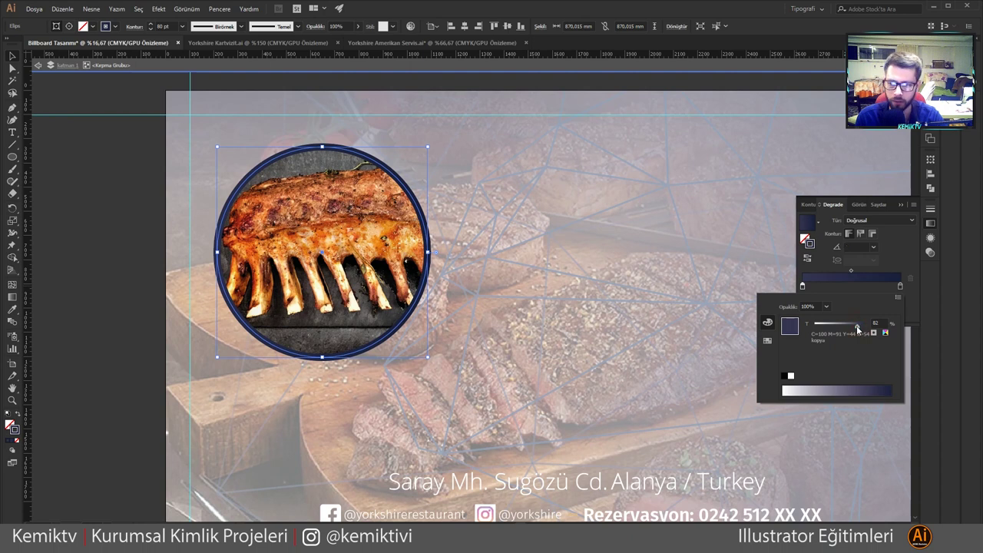
Step: Add a gradient stop at about 26% and give it a dark swatch colour
drag(812, 286, 827, 287)
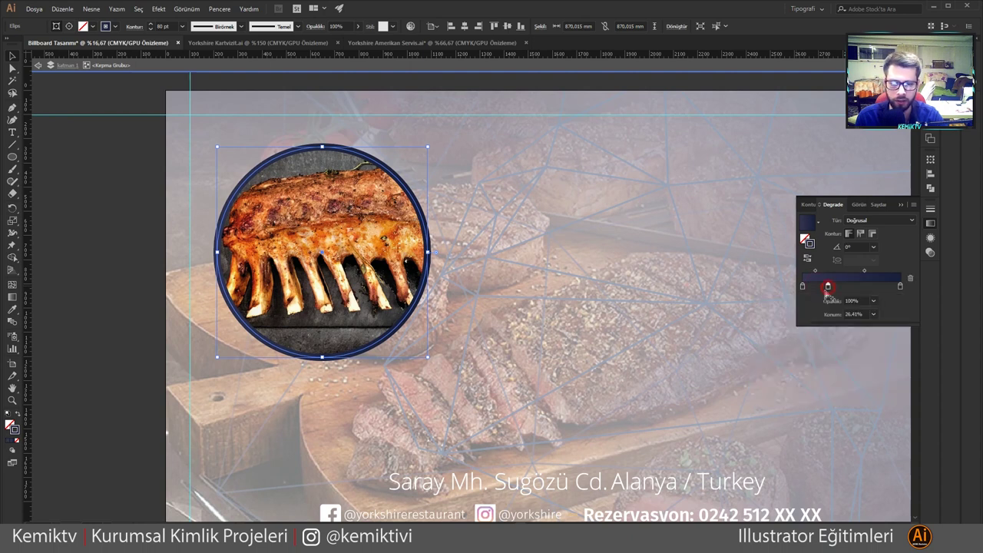
double_click(827, 287)
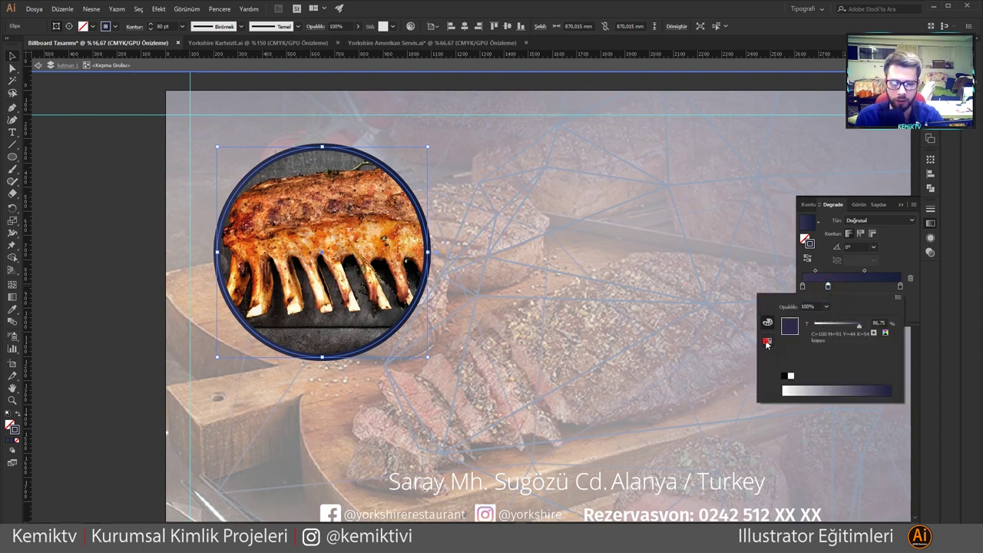
click(766, 341)
click(838, 334)
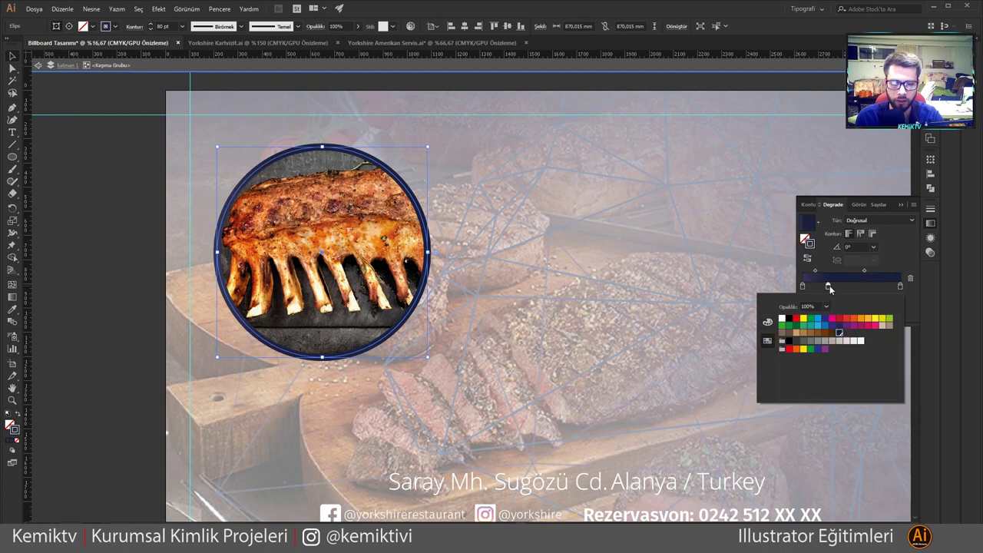
click(767, 321)
click(767, 341)
click(767, 323)
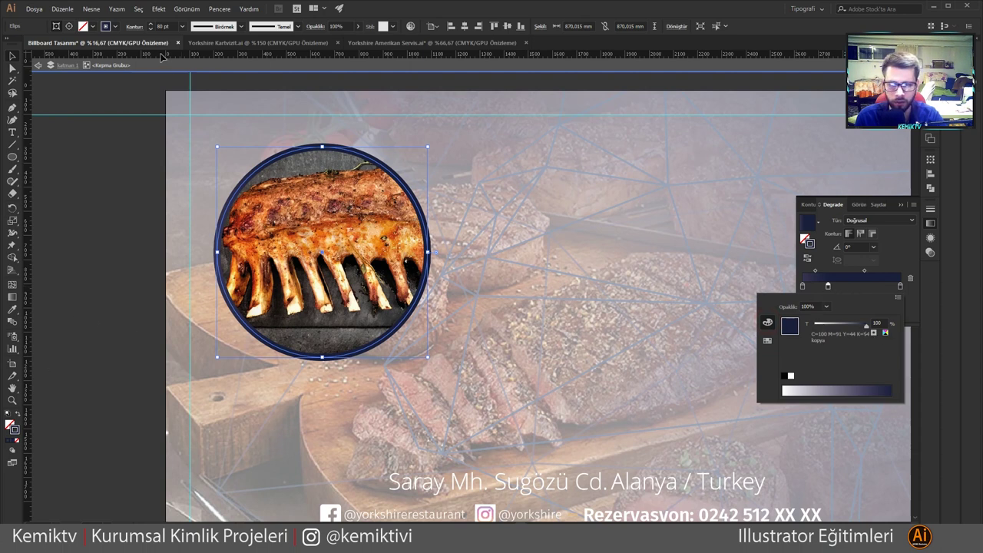
Step: Recolour the ring stroke light blue from the swatches
click(85, 28)
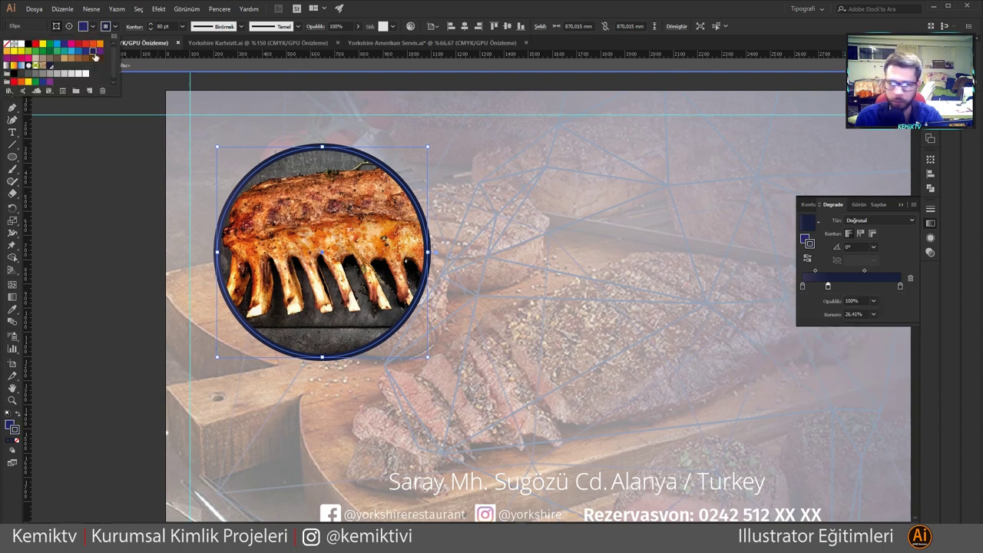
click(829, 288)
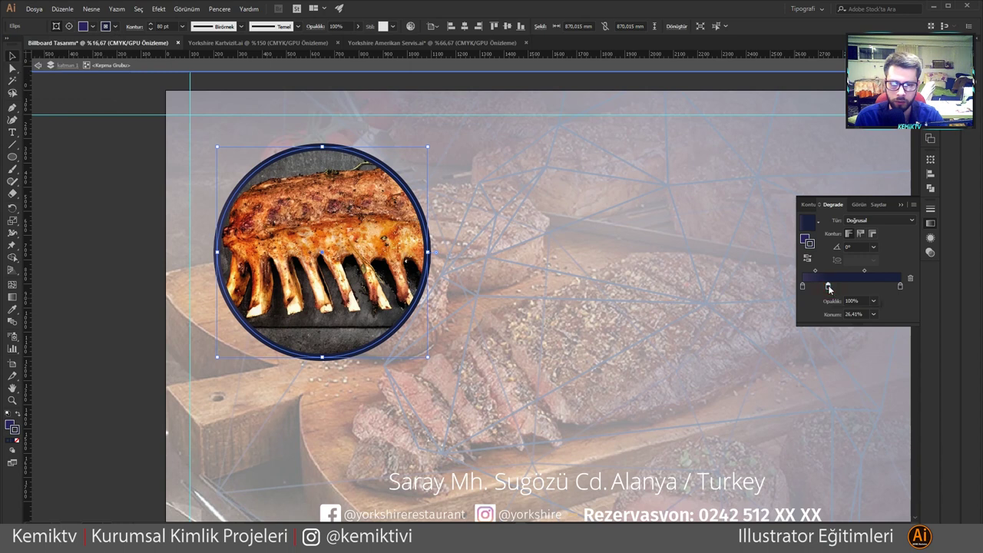
double_click(828, 287)
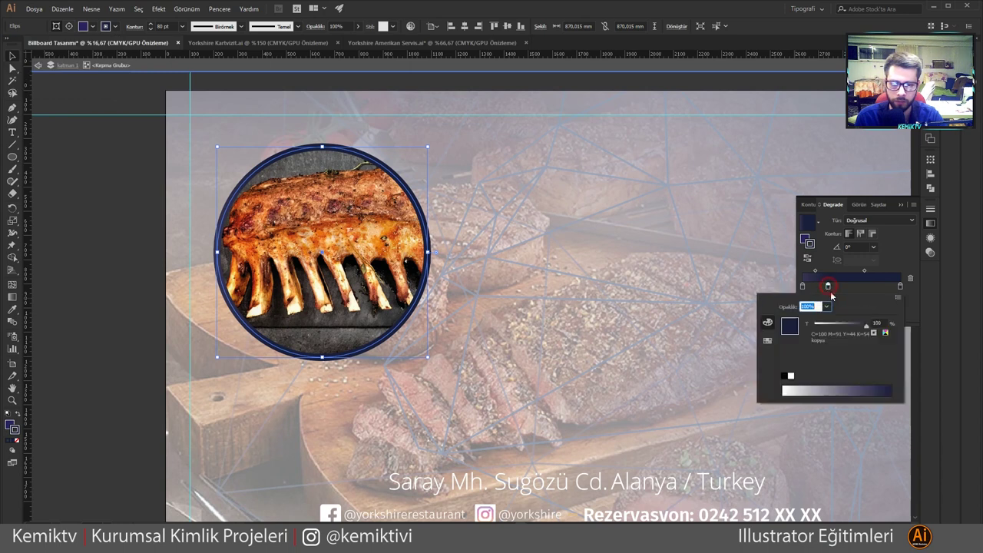
click(93, 27)
click(75, 52)
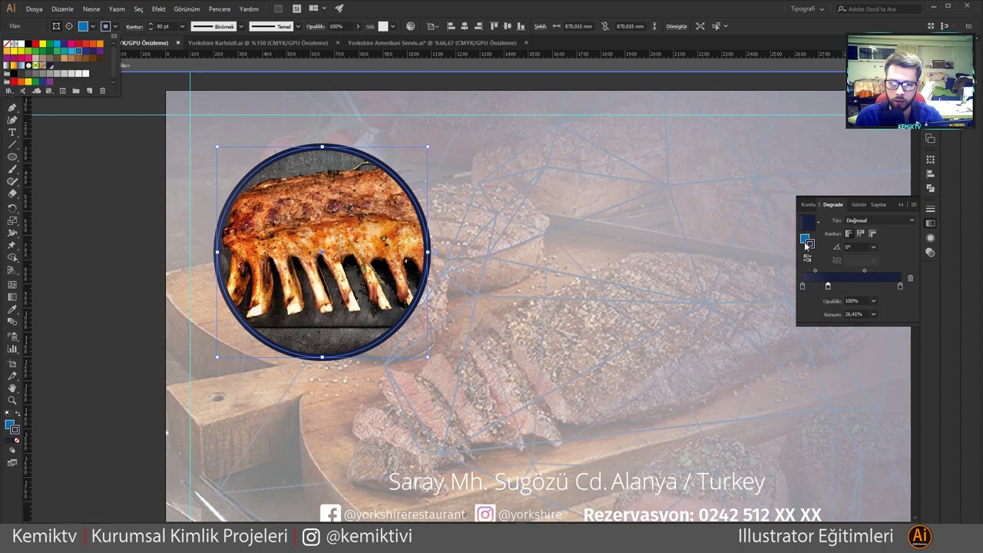
click(805, 245)
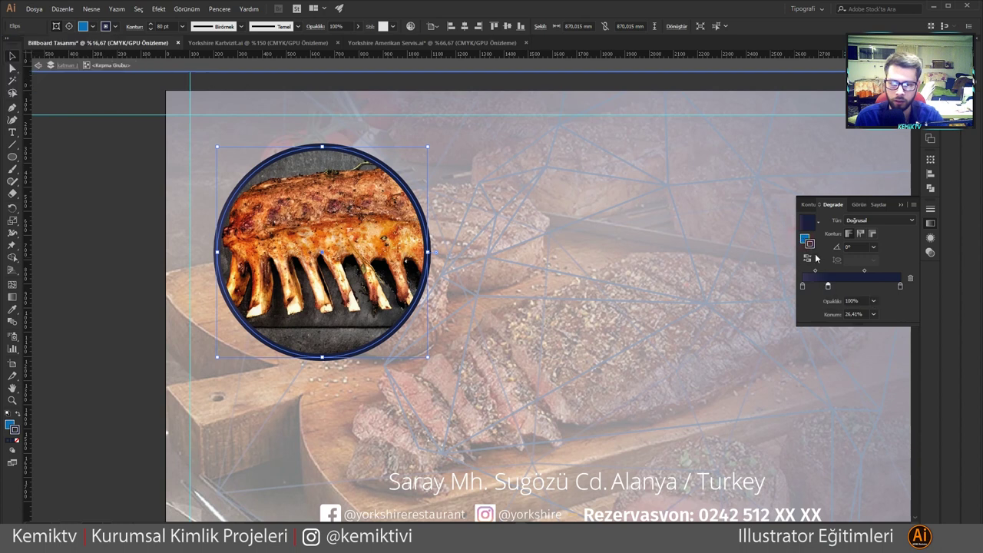
click(806, 242)
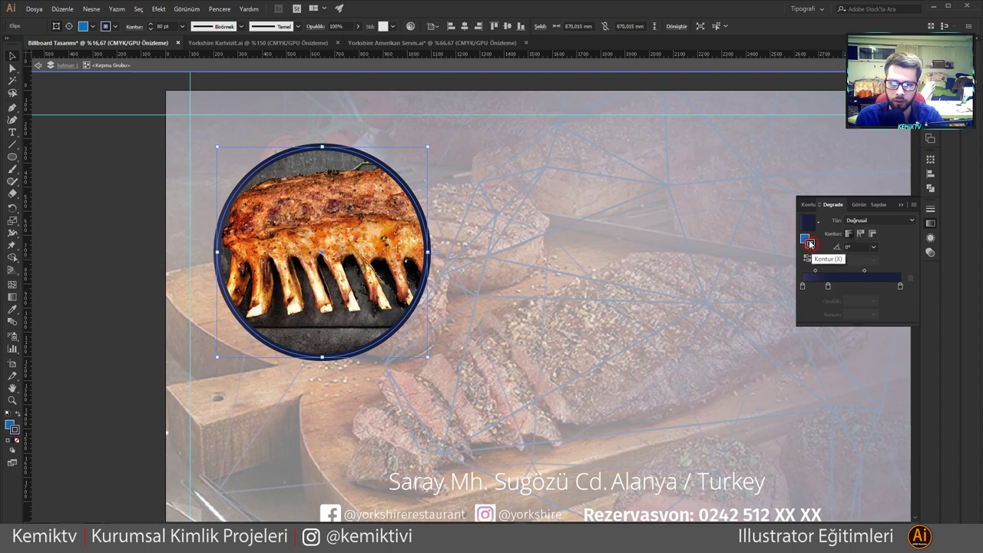
click(806, 242)
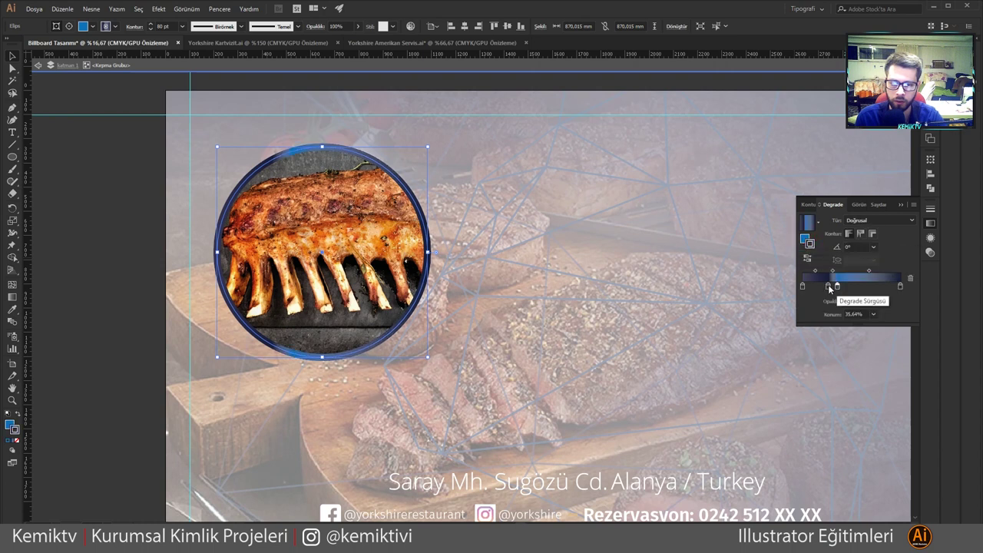
Step: Reapply the ring gradient, darken its stop and trim it to two dark stops
click(831, 286)
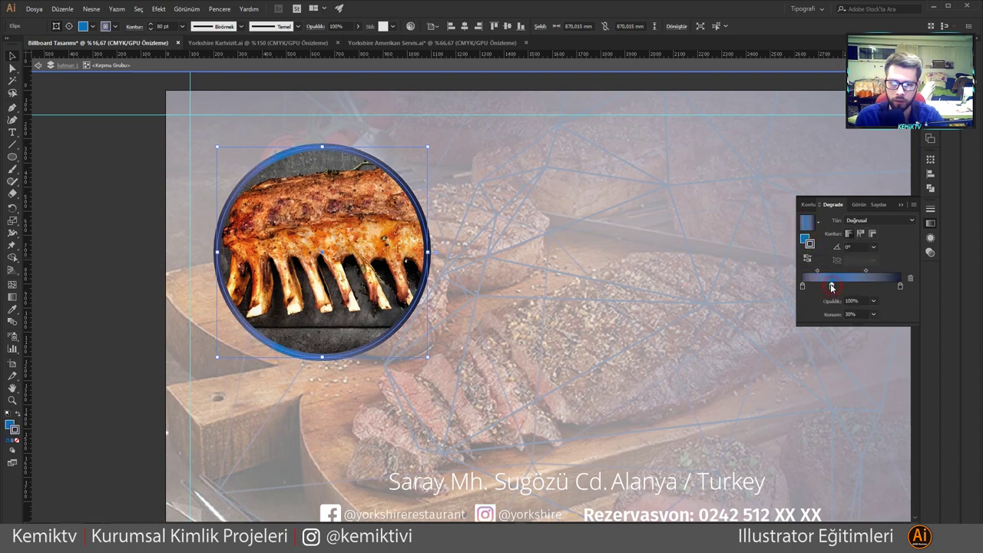
click(93, 26)
click(87, 52)
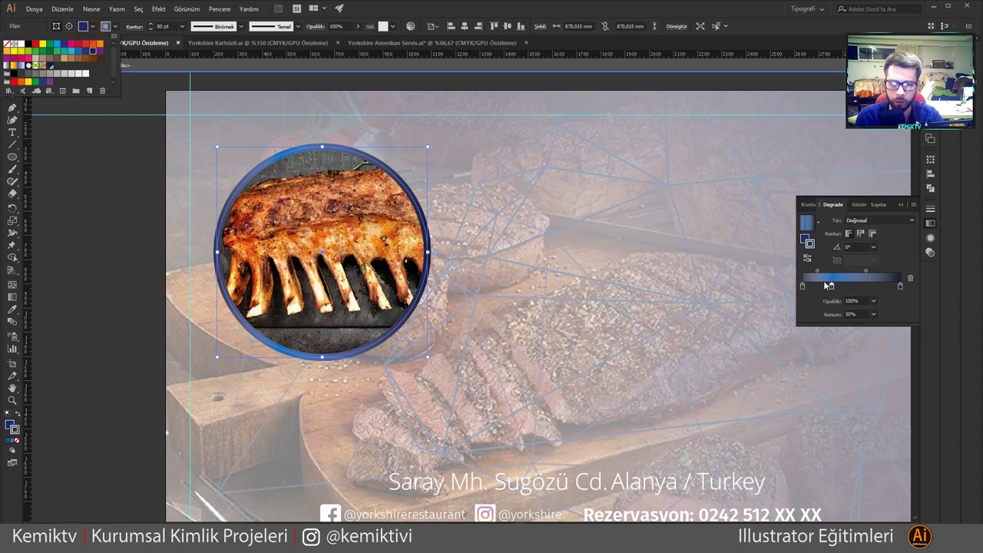
click(806, 242)
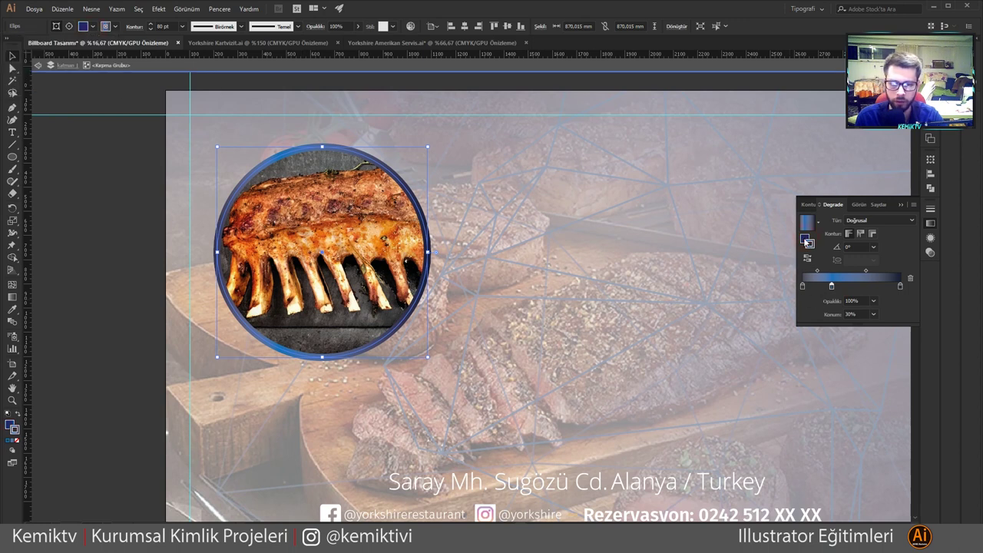
click(823, 285)
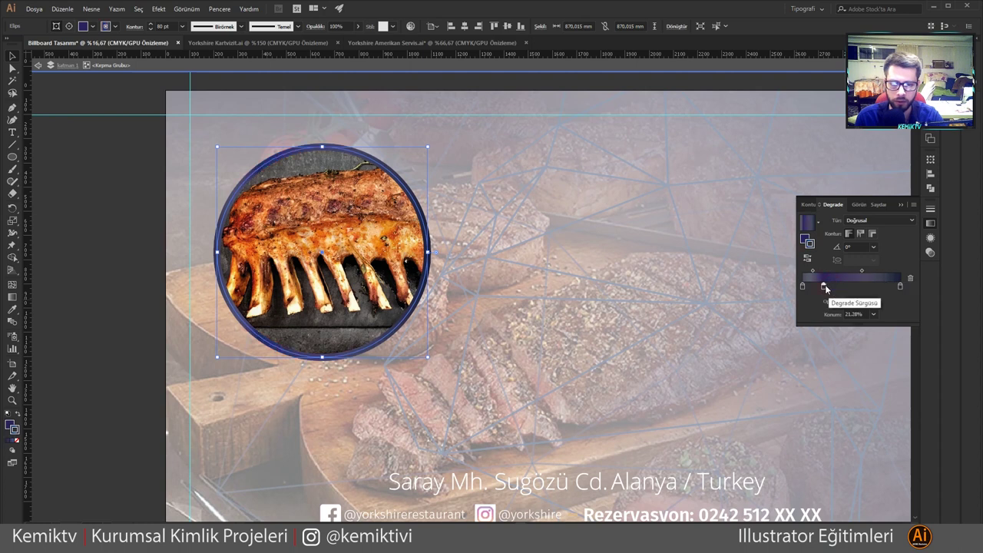
drag(829, 287, 879, 311)
click(880, 286)
drag(839, 286, 835, 290)
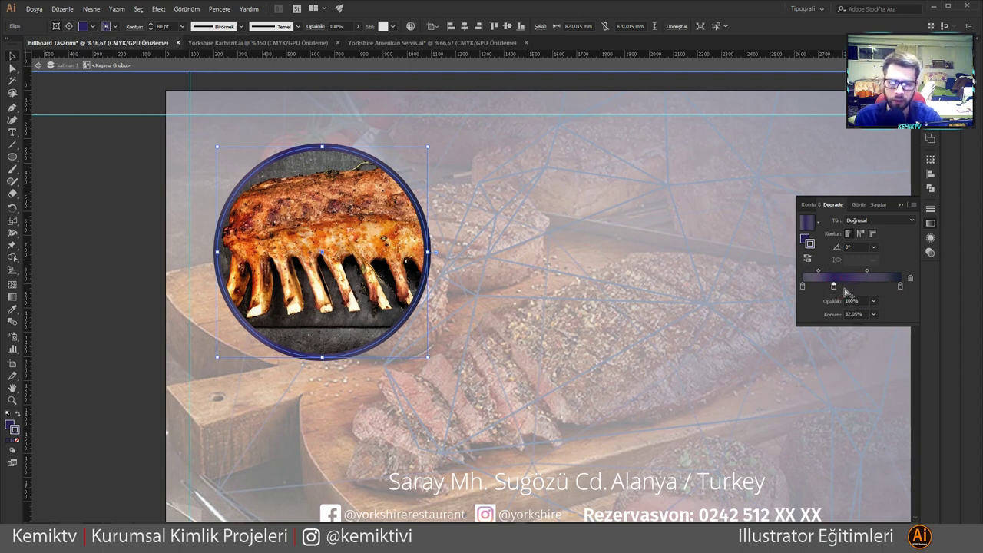
drag(834, 287, 830, 304)
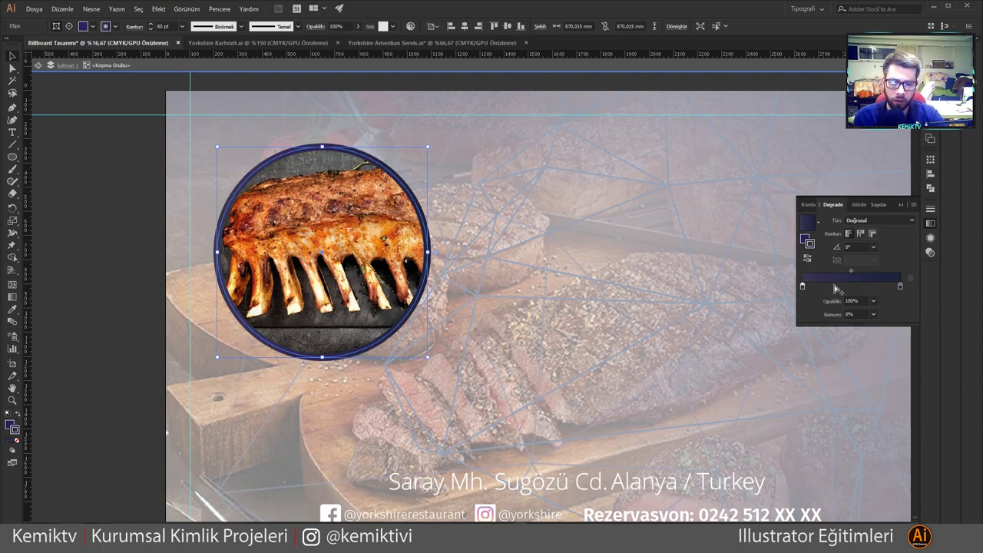
click(900, 286)
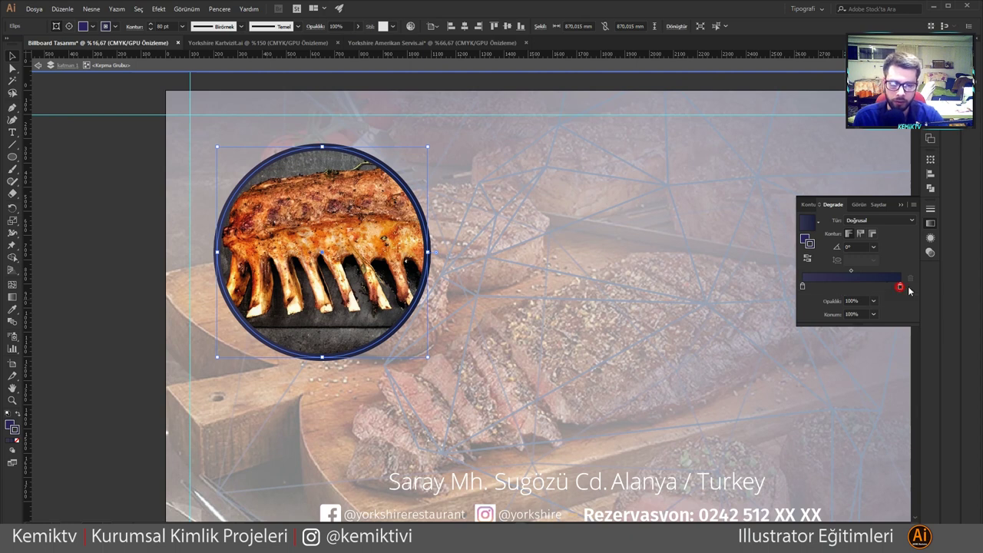
click(122, 285)
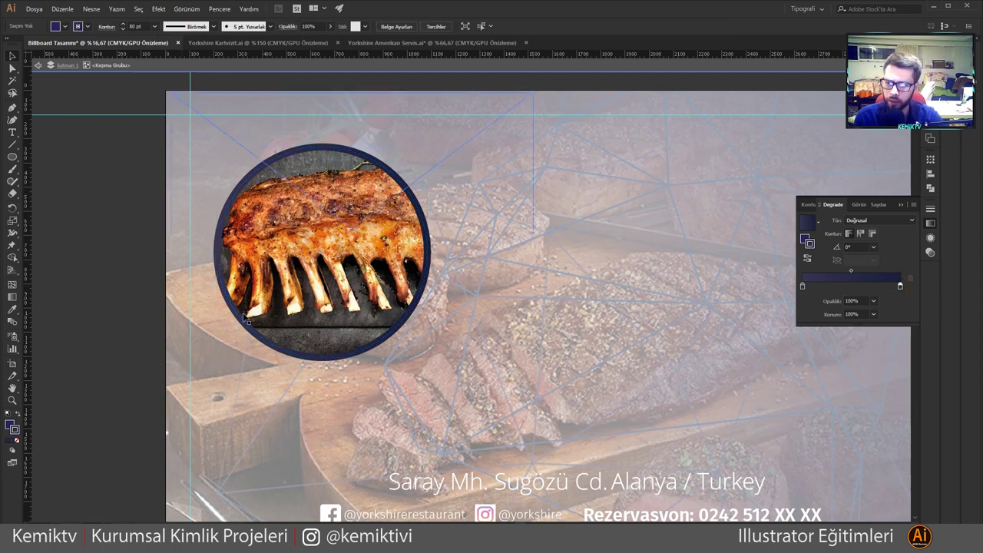
Step: Bring the YORKSHIRE logo from the Amerikan Servis document into the billboard
double_click(110, 236)
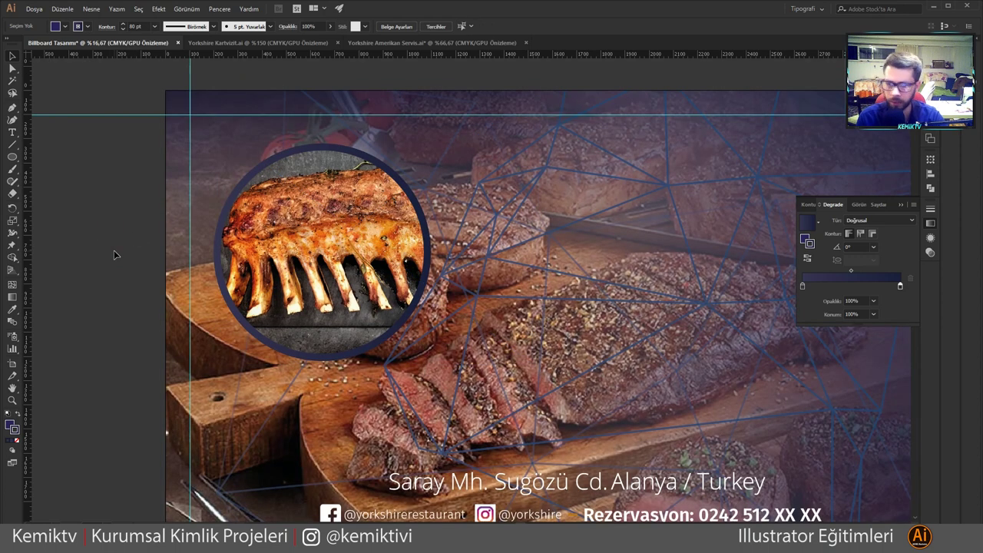
scroll(156, 248, down, 1)
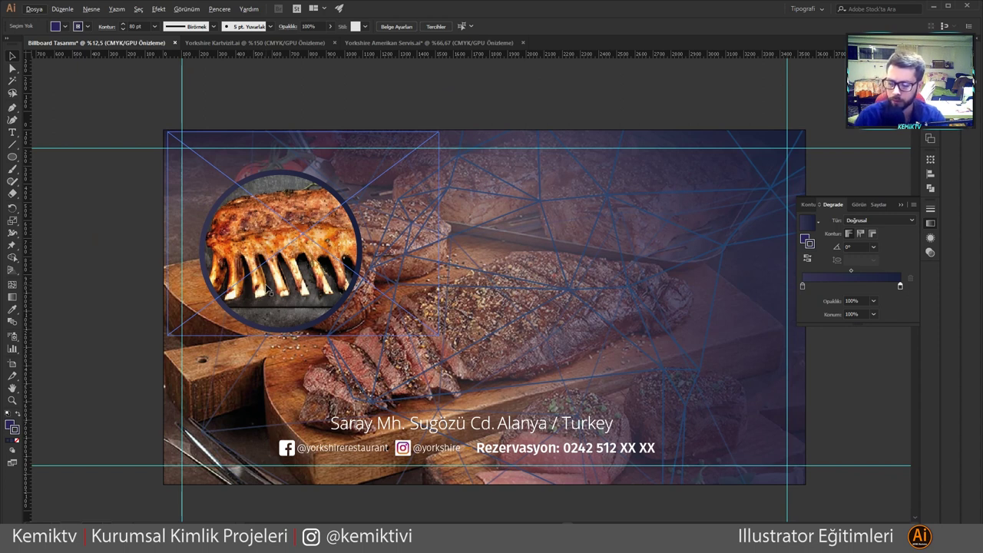
click(92, 200)
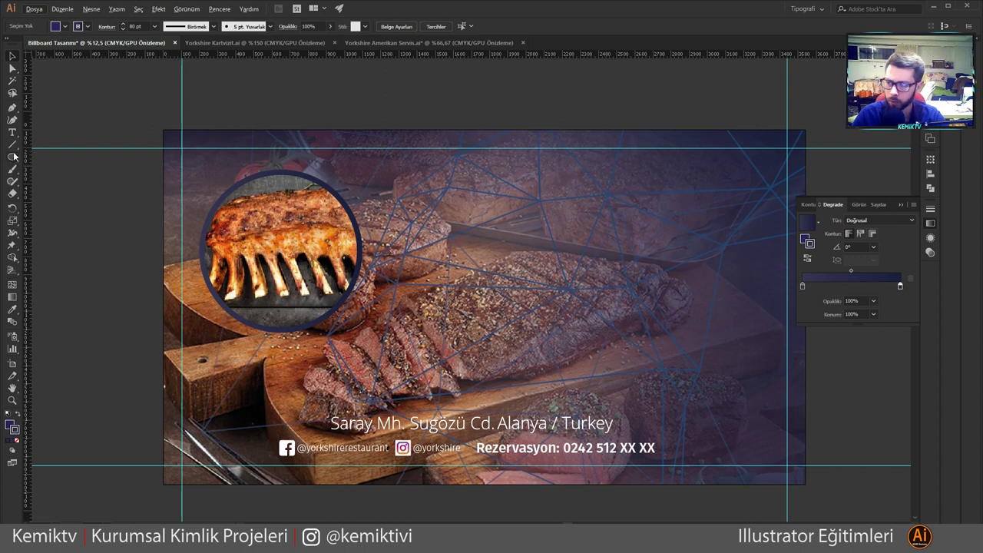
click(11, 133)
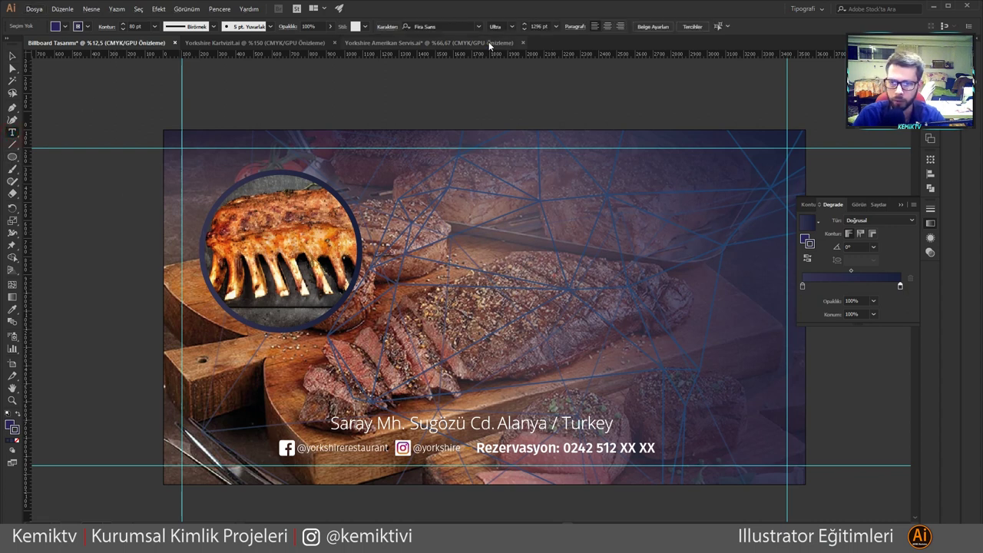
click(488, 42)
click(13, 56)
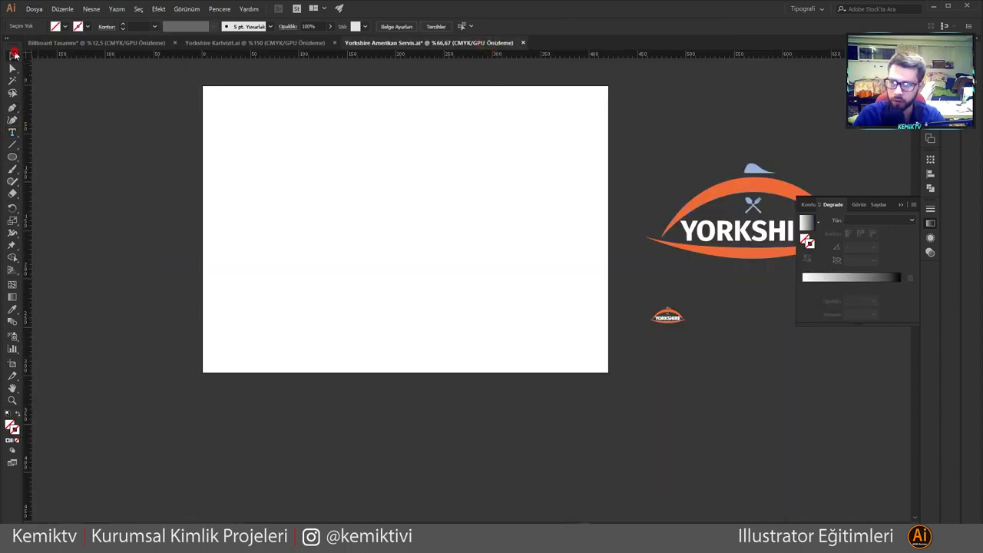
mouse_move(754, 196)
mouse_down()
mouse_move(304, 44)
mouse_move(143, 42)
mouse_move(602, 216)
mouse_move(606, 238)
mouse_move(590, 237)
mouse_move(614, 307)
mouse_move(658, 236)
mouse_up()
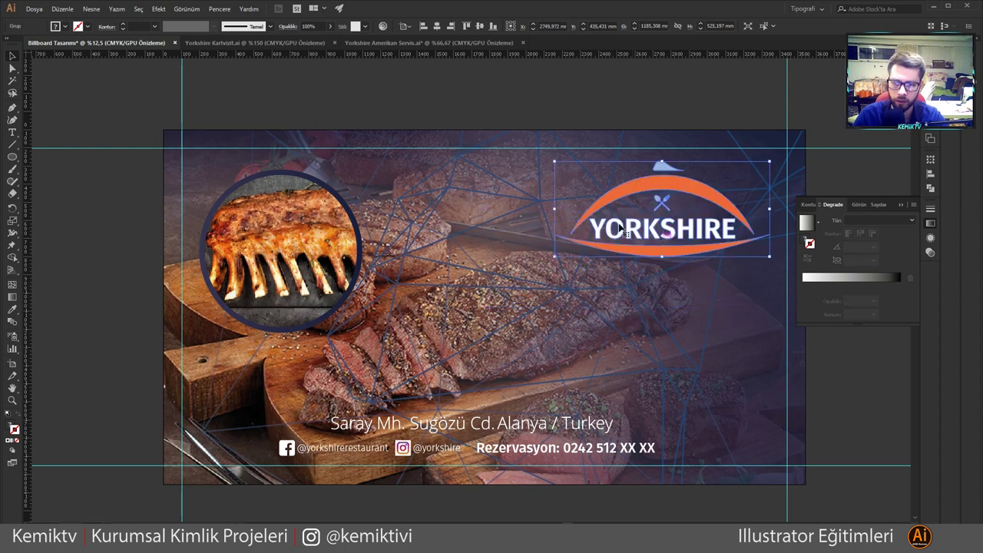
Step: Centre the logo on the artboard, enlarge it, and move the lamb-chop circle right
click(899, 205)
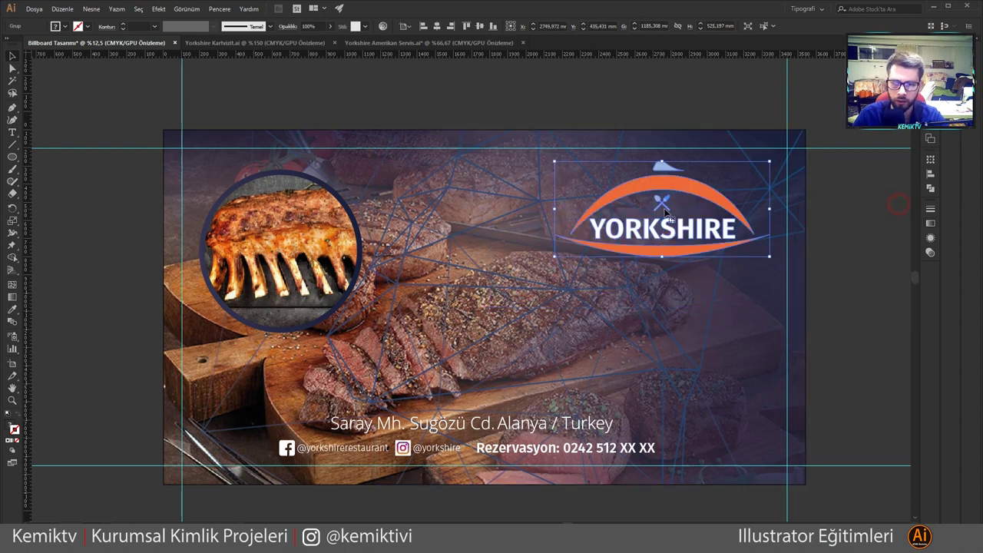
click(436, 26)
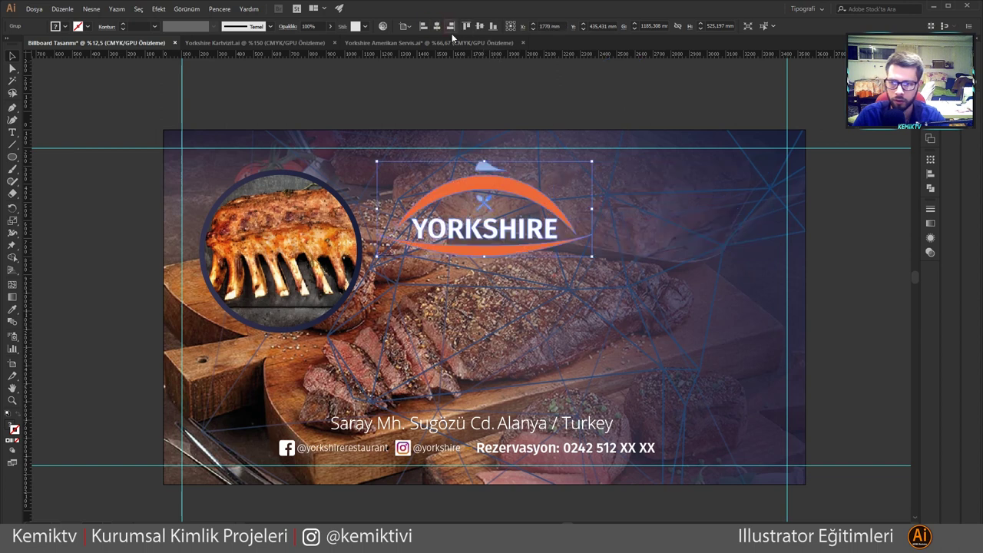
click(479, 26)
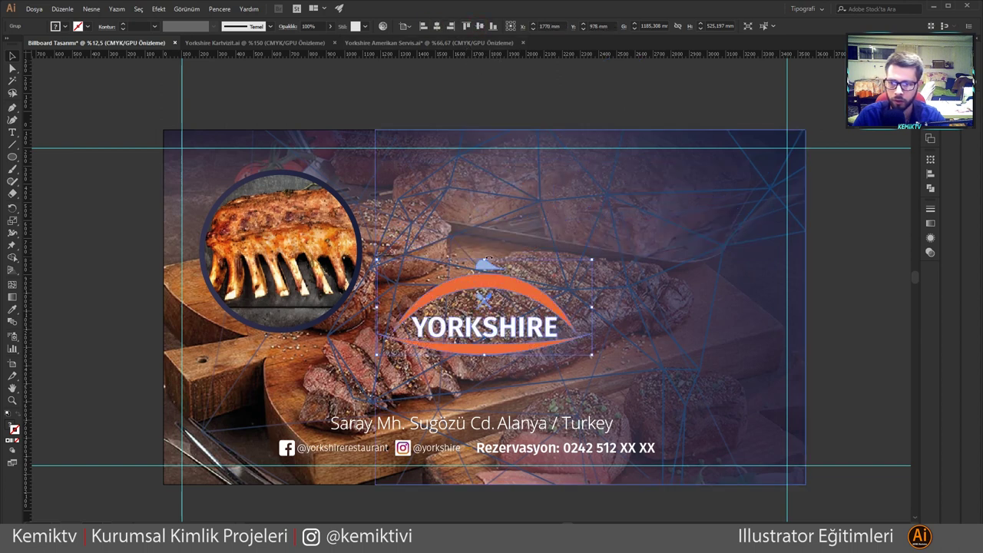
drag(486, 256, 484, 229)
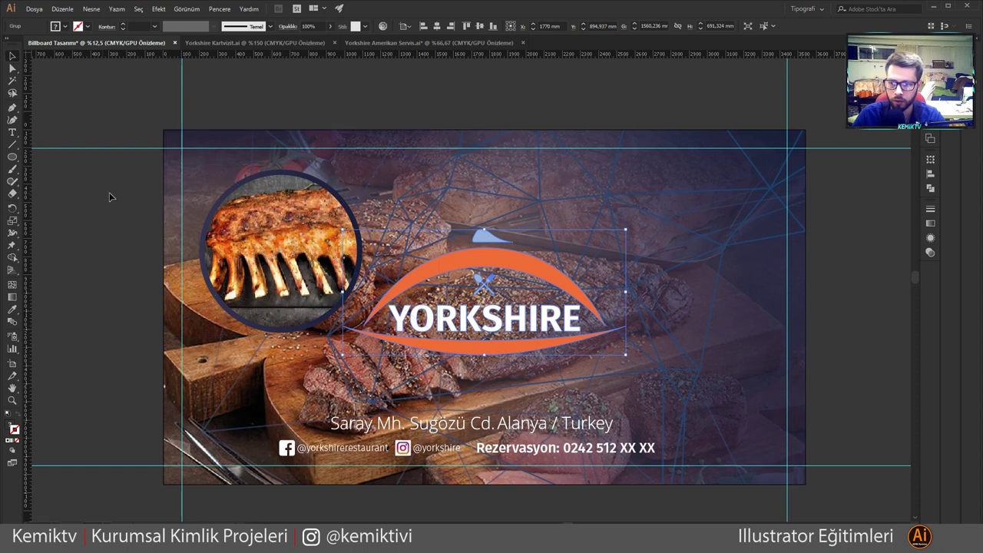
mouse_move(239, 222)
mouse_down()
mouse_move(651, 327)
mouse_move(669, 312)
mouse_up()
drag(476, 327, 476, 313)
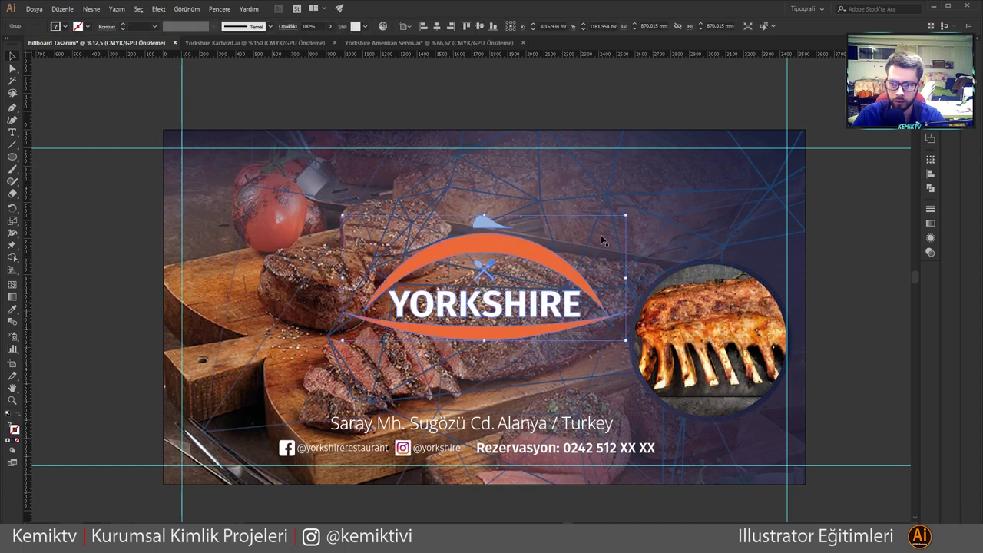
Step: Stretch the dark overlay rectangle further left across the billboard
click(670, 212)
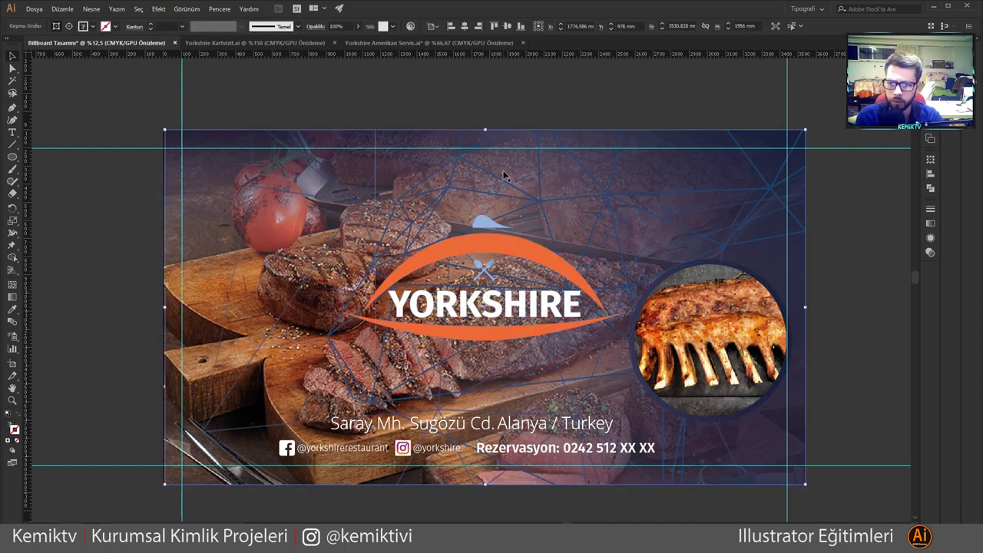
click(648, 412)
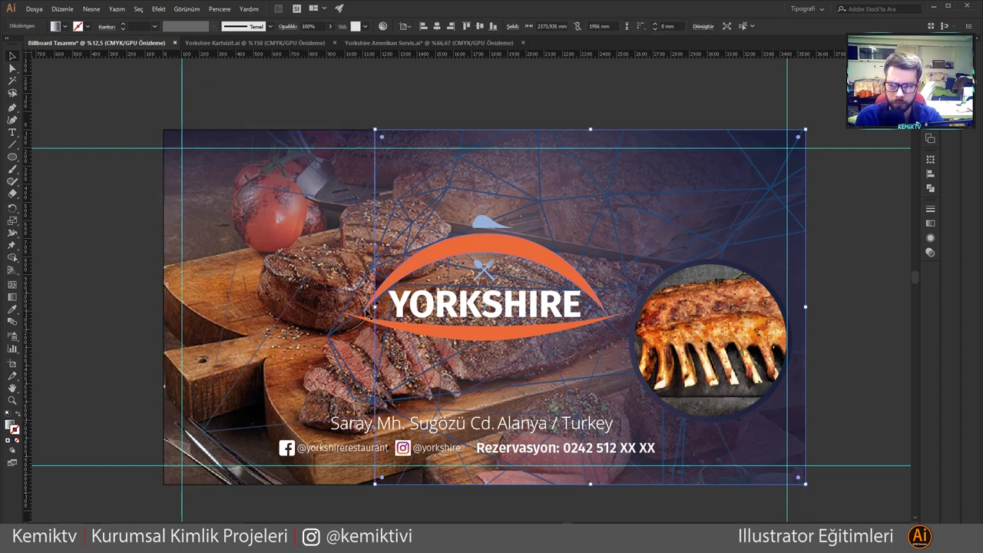
drag(375, 306, 204, 307)
Step: Move the lamb-chop circle to the upper left and shrink it
mouse_move(691, 331)
mouse_down()
mouse_move(293, 324)
mouse_move(298, 258)
mouse_up()
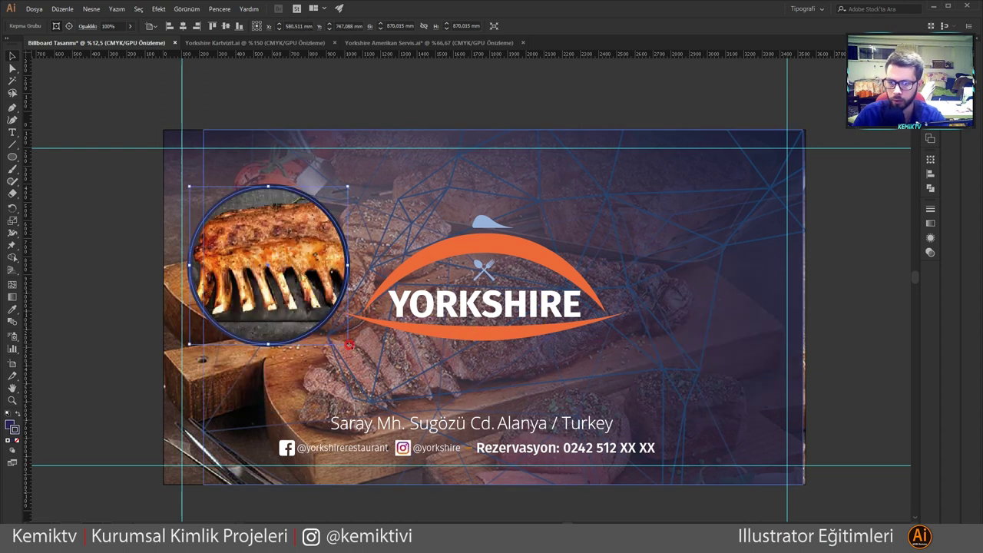
drag(349, 344, 283, 281)
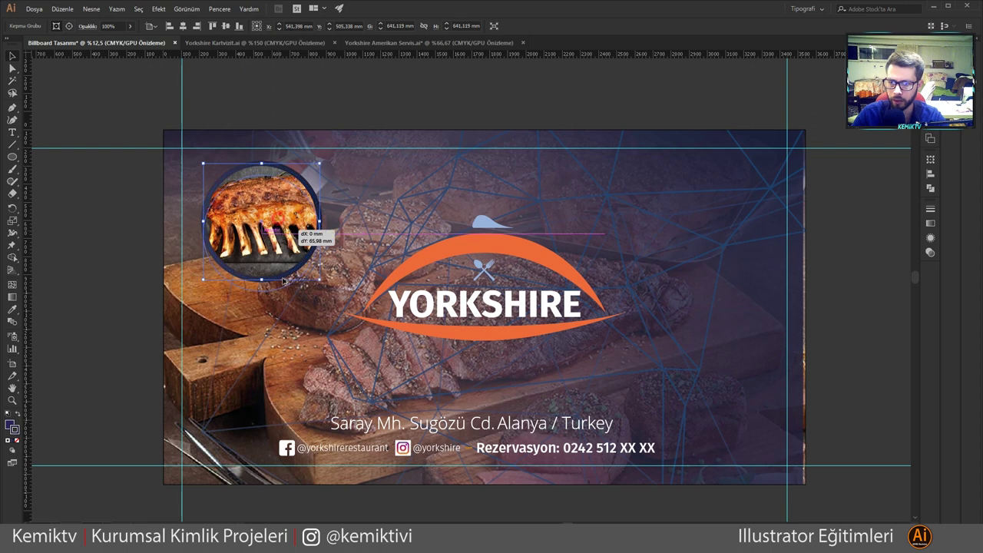
drag(283, 230, 272, 364)
key(ctrl+z)
key(ctrl+z)
click(301, 270)
key(ctrl+shift+z)
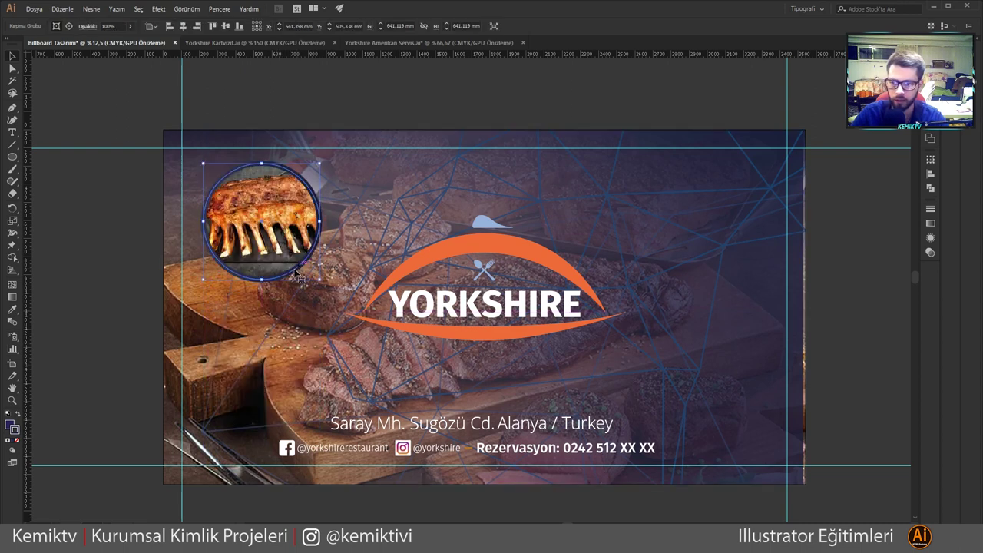
scroll(257, 225, up, 1)
Step: Type the title 'Kuzu Pirzola' as a new text object on the billboard
key(t)
click(380, 186)
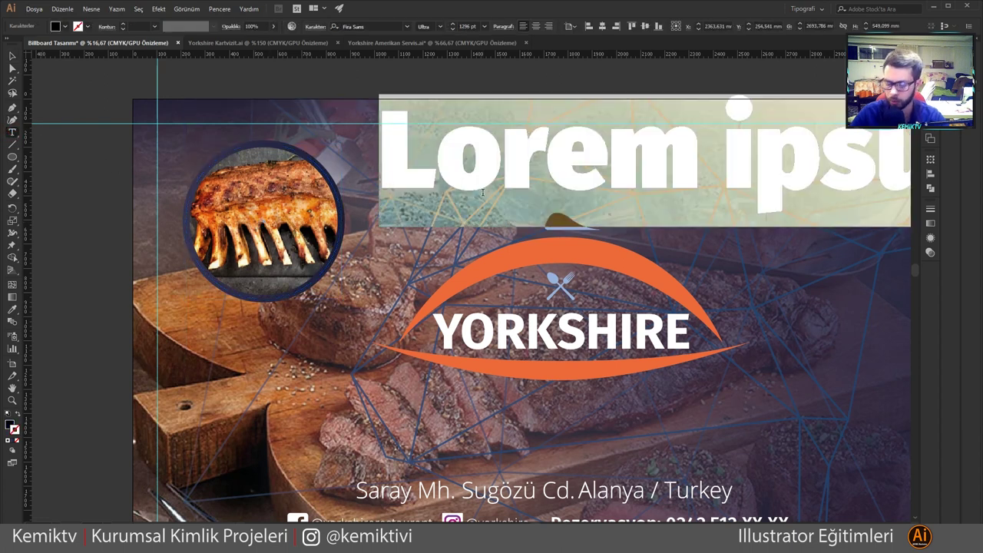
text(KUZ)
key(BackSpace)
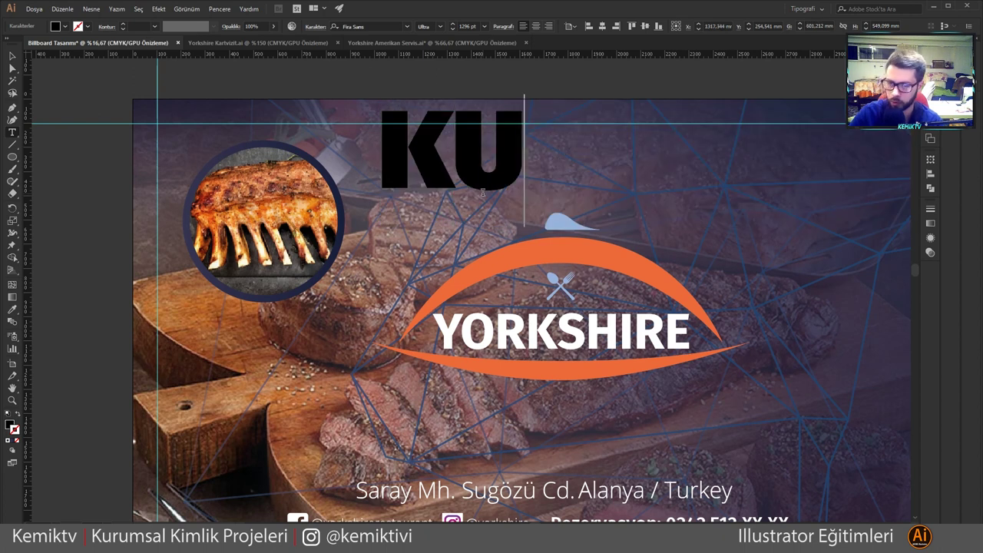
key(BackSpace)
text(uz)
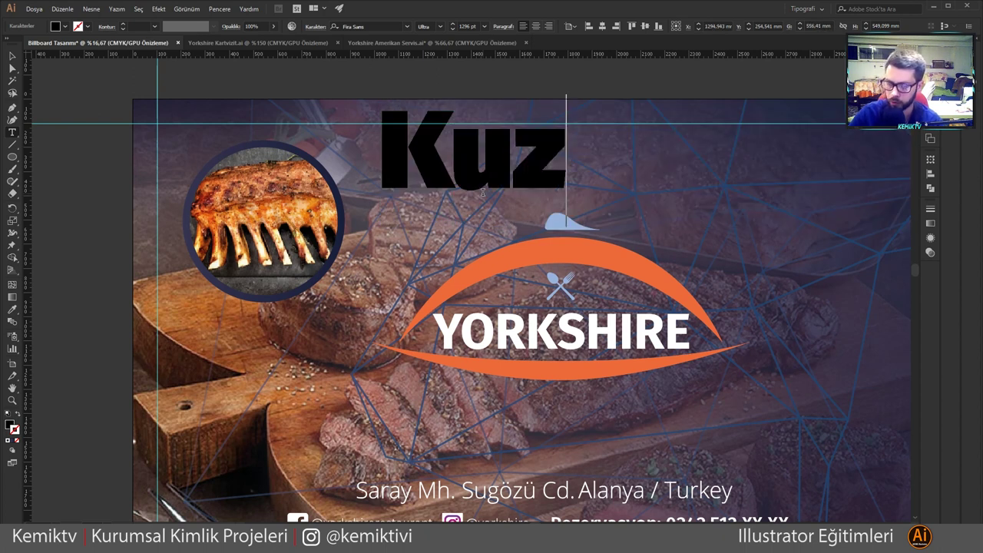
text(u Pi)
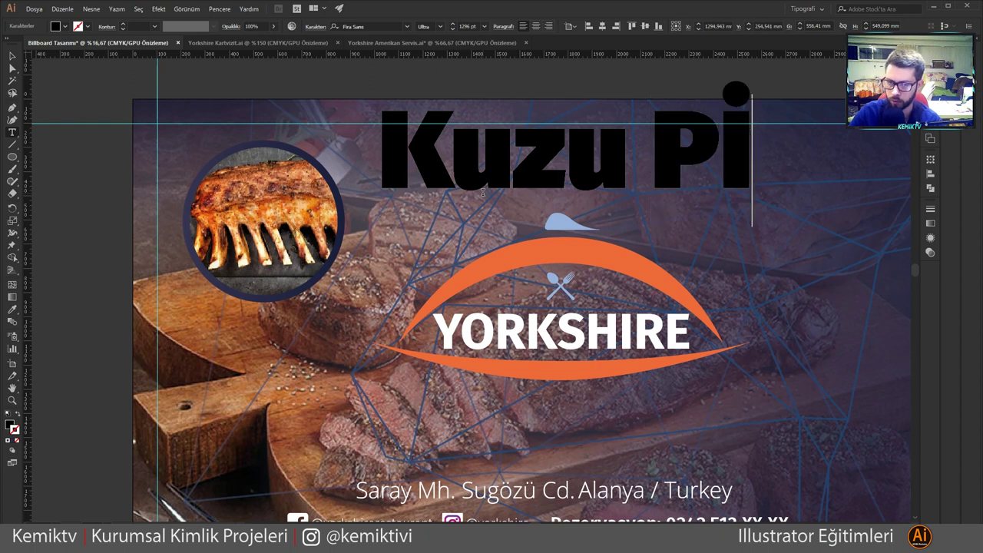
key(BackSpace)
text(ie)
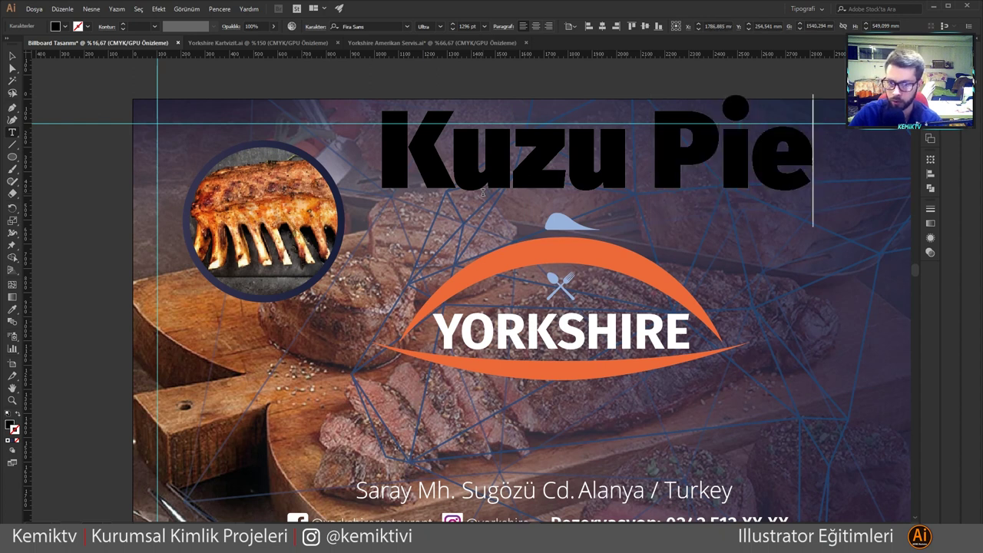
key(BackSpace)
text(rz)
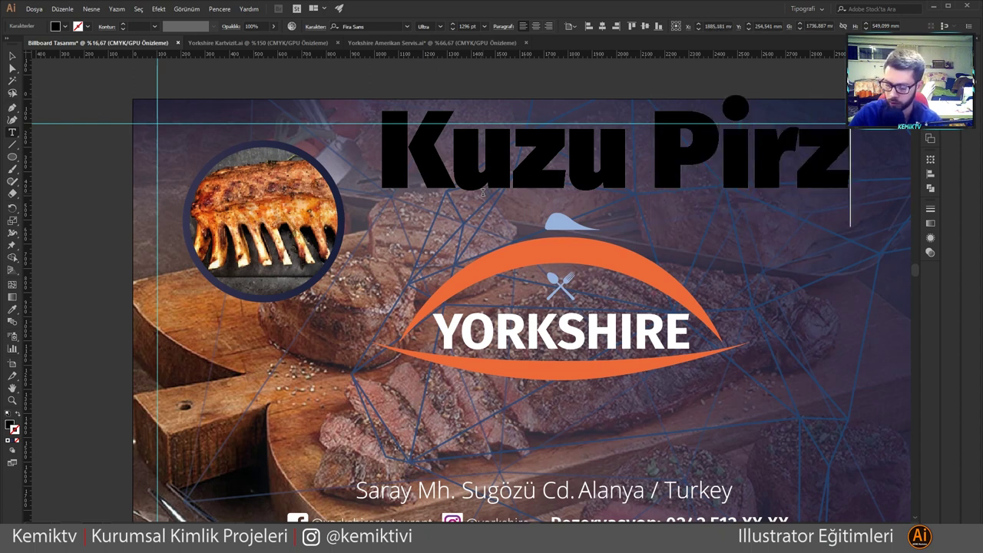
text(ola)
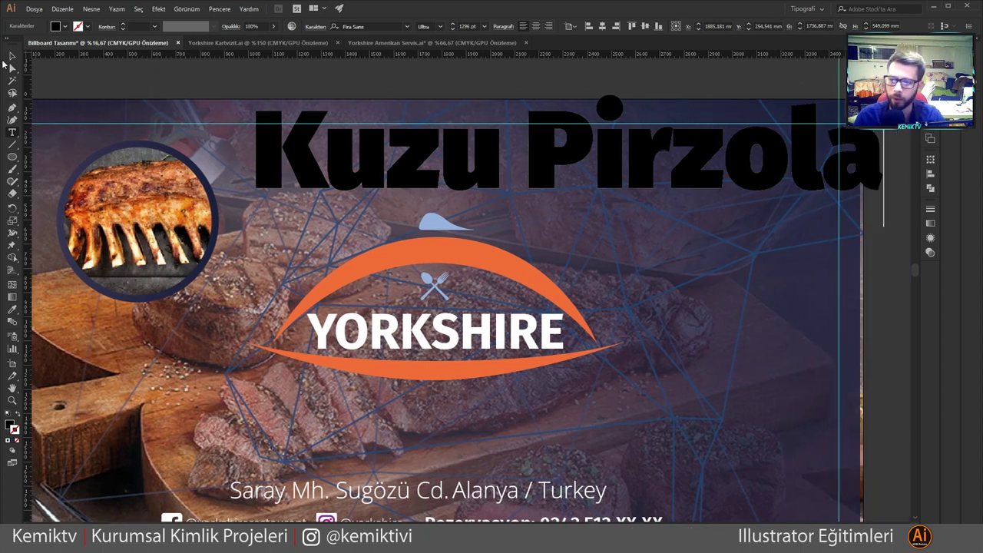
Step: Make the Kuzu Pirzola title white and scale it down, nudging it left
click(13, 56)
click(65, 26)
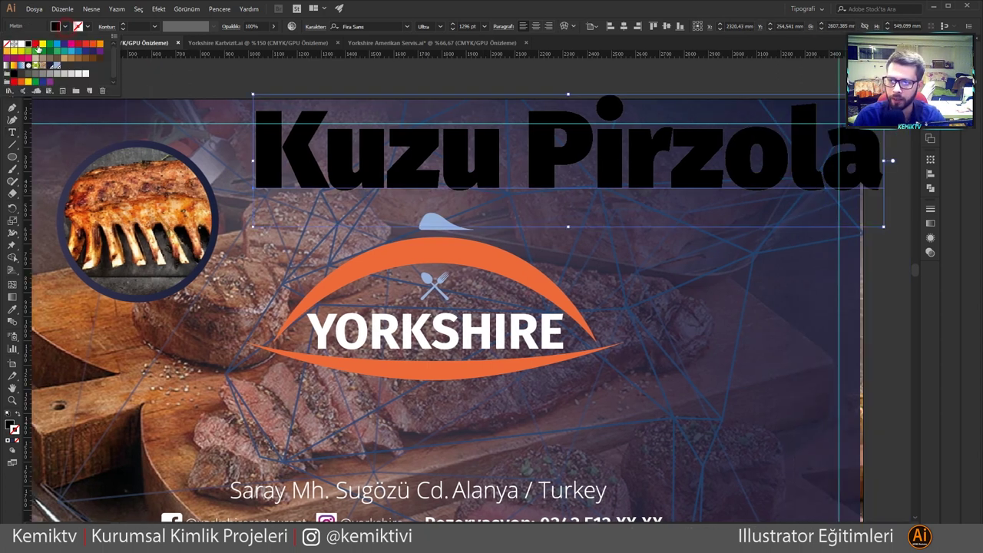
click(22, 47)
drag(890, 161, 463, 162)
drag(379, 166, 351, 177)
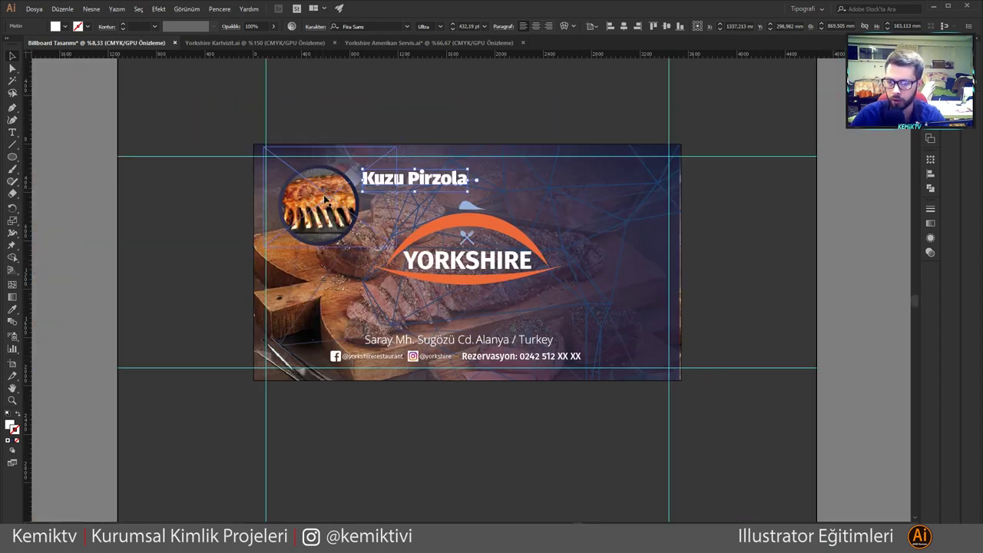
Step: Shift the YORKSHIRE logo and the address/social contact group to the right
key(ctrl+minus)
drag(505, 240, 616, 240)
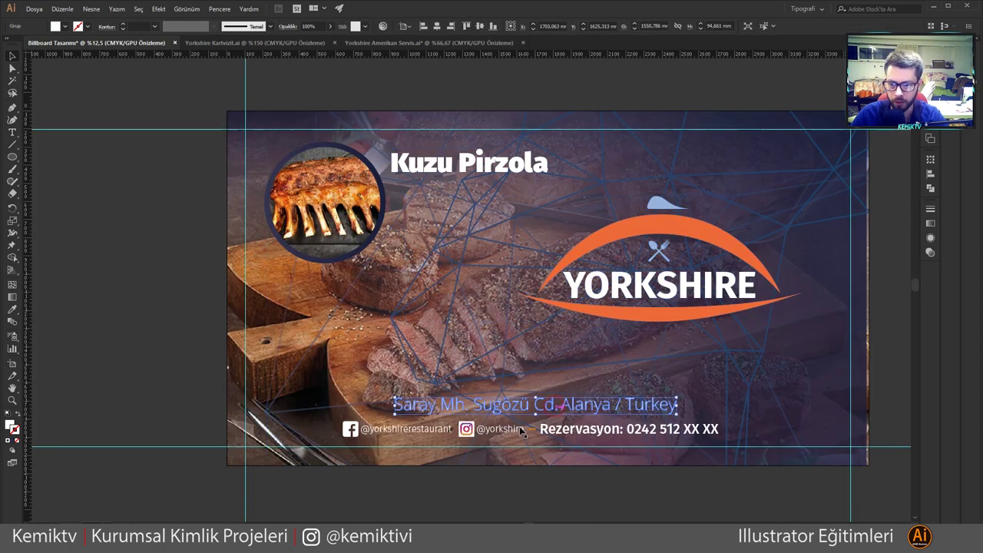
click(465, 434)
drag(465, 434, 572, 434)
Step: Lower the lamb-chop photo circle and reposition the Kuzu Pirzola title beside it
click(502, 491)
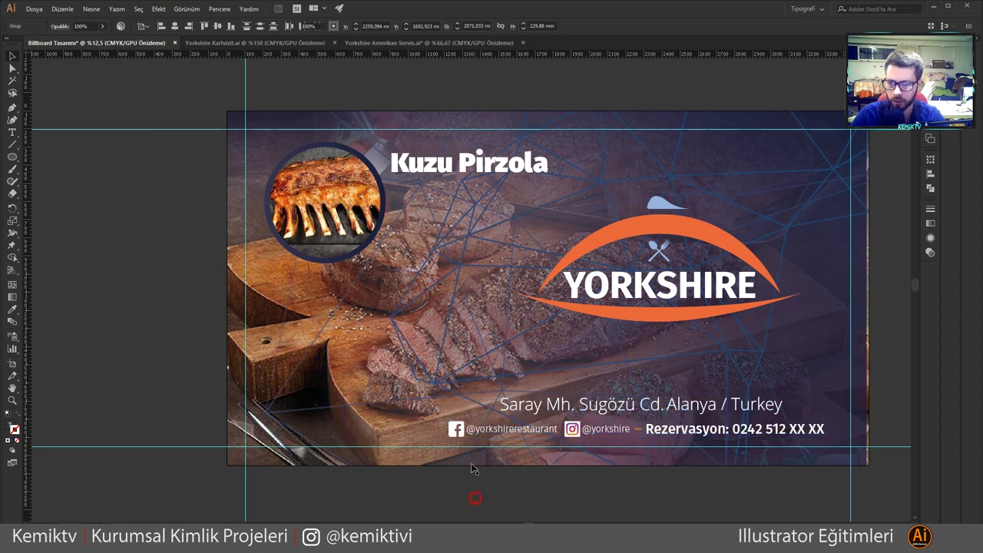
drag(443, 165, 443, 178)
drag(346, 216, 346, 341)
drag(443, 189, 443, 272)
mouse_move(548, 278)
mouse_down()
mouse_move(466, 293)
mouse_move(350, 162)
mouse_up()
Step: Replace the duplicated title's text with 'Bir Devir Başlıyor'
double_click(373, 185)
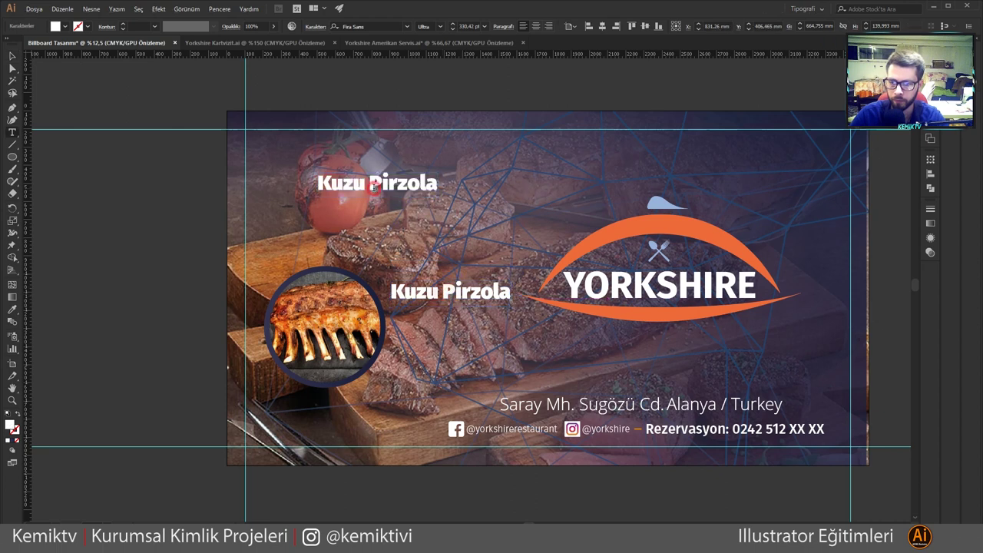
triple_click(372, 184)
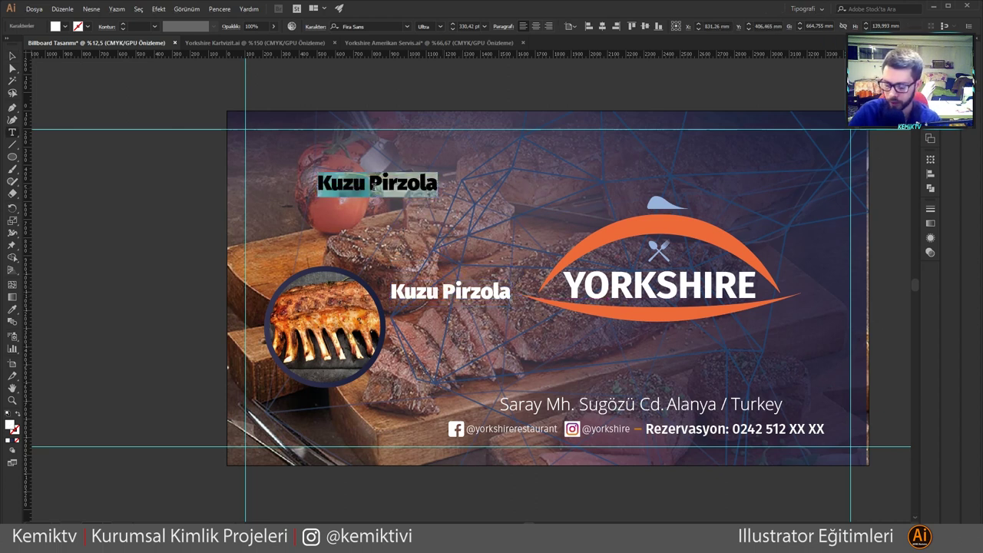
text(Bir)
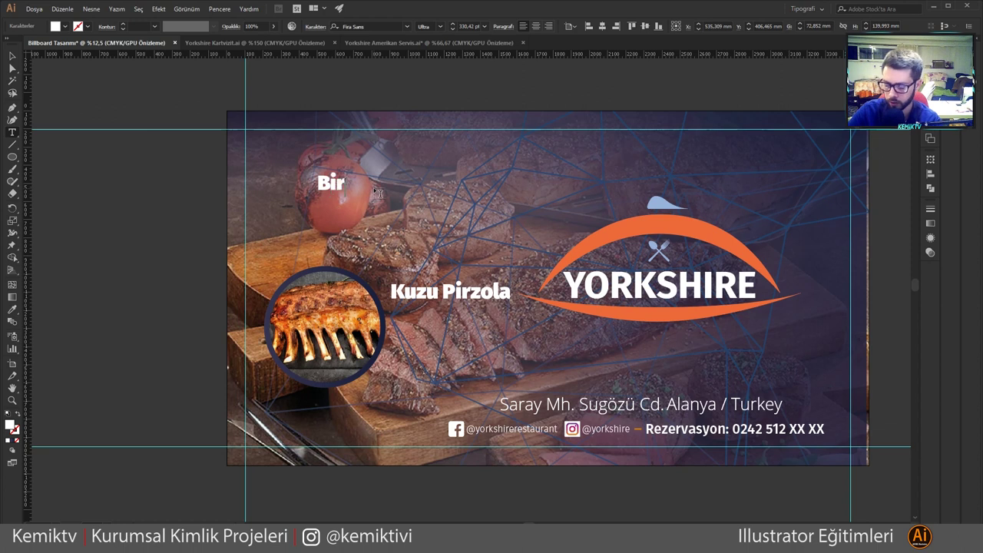
text( De)
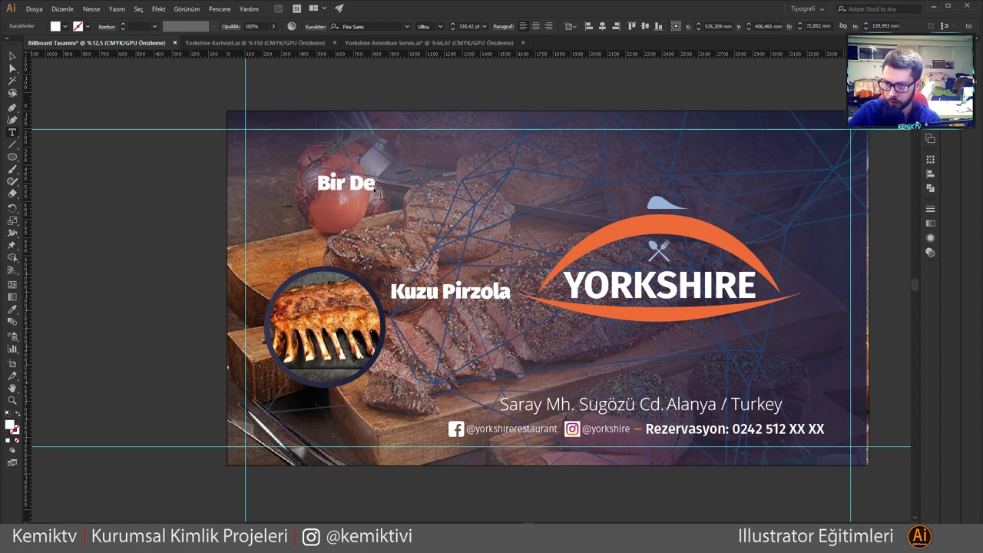
text(vir Başlıyor)
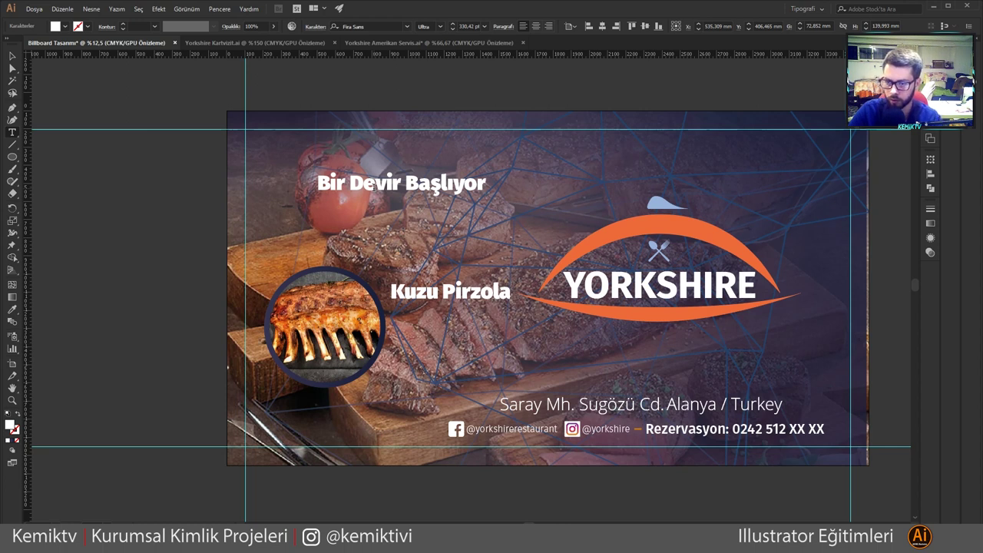
key(Escape)
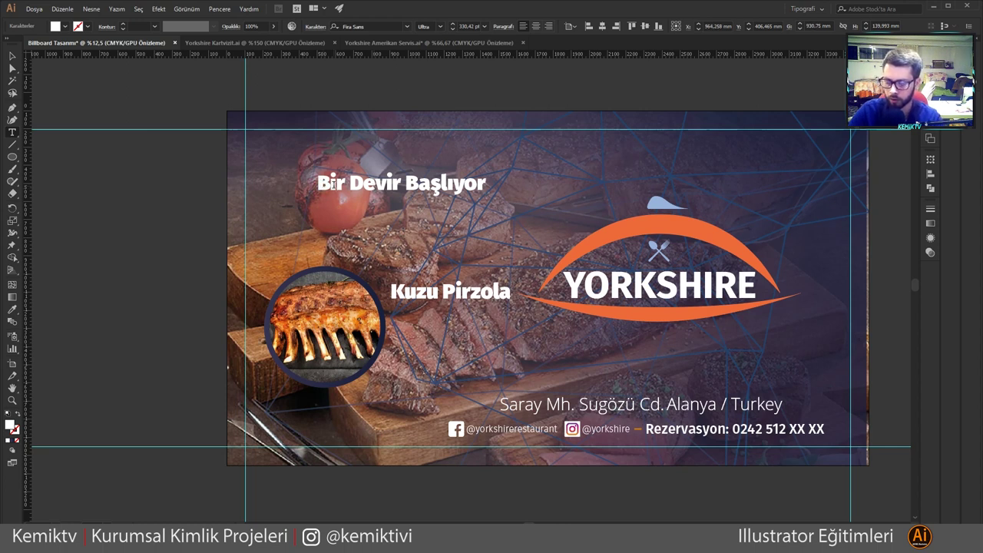
Step: Prefix the words so the slogan reads 'Et de Yeni Bir Devir Başlıyor'
click(319, 183)
text(Et)
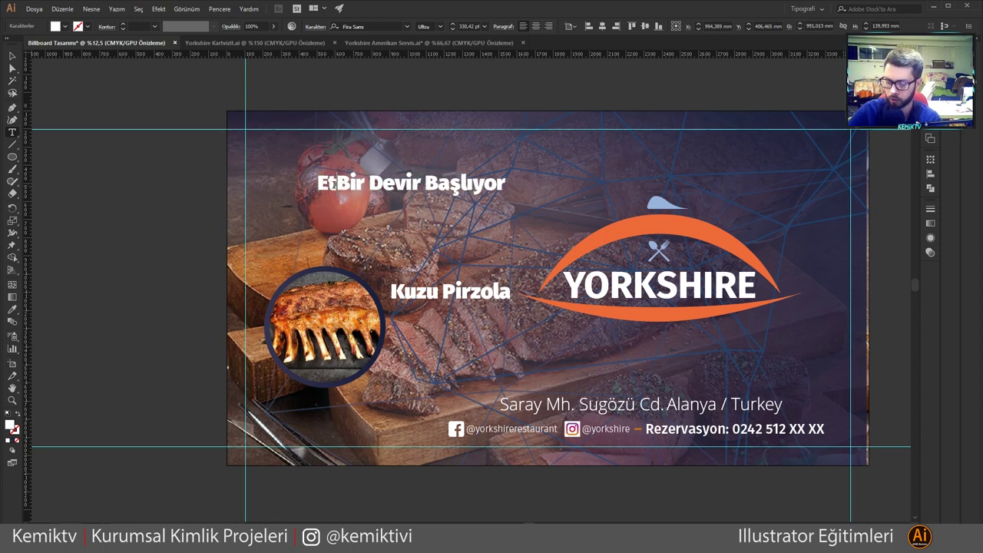
text( de)
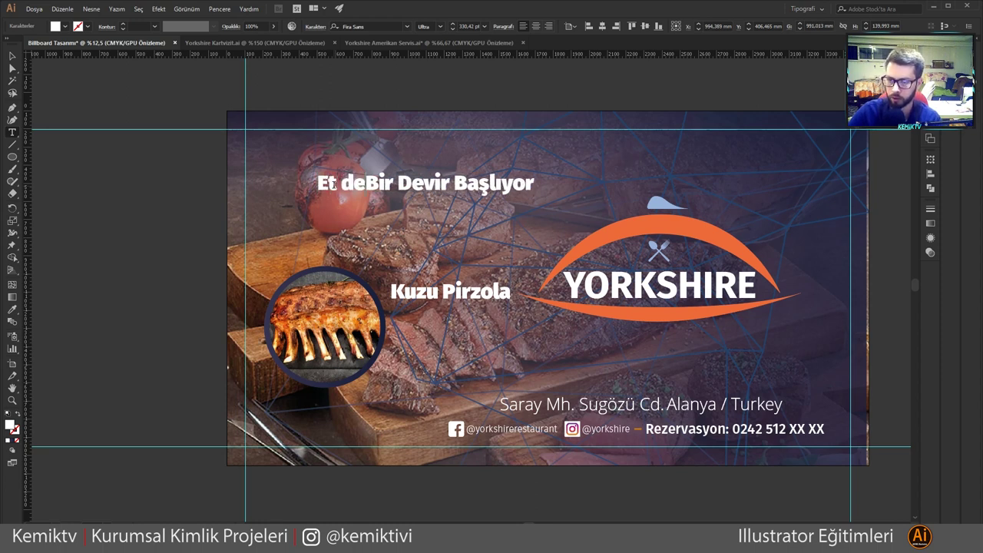
key(BackSpace)
key(BackSpace)
text(de Bir)
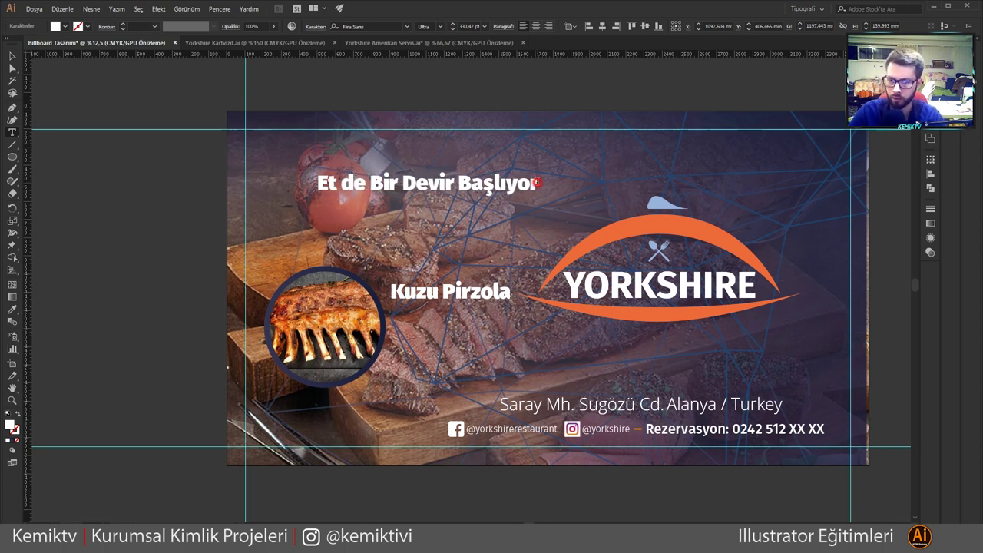
drag(399, 182, 372, 184)
text(Yeni Bir)
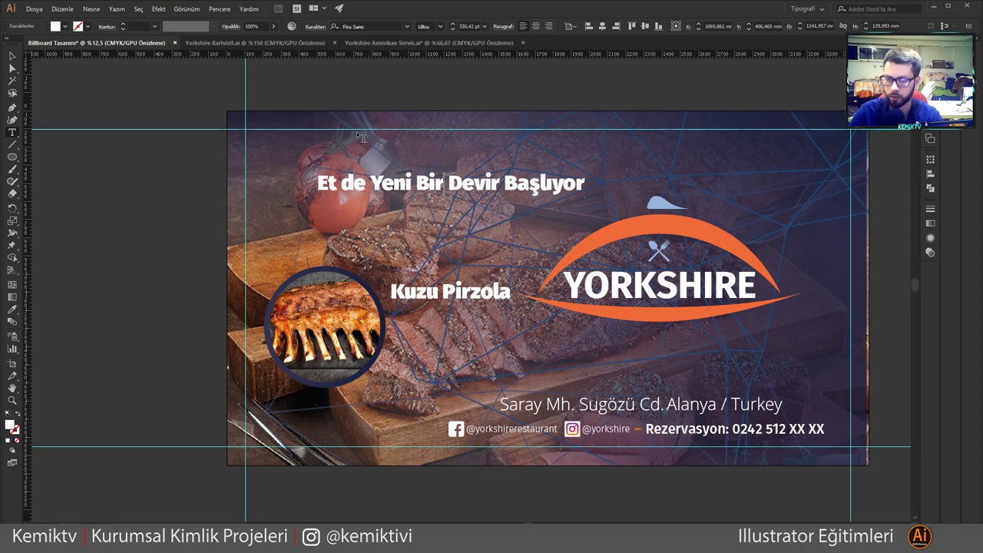
Step: Widen the slogan frame and add the trailing '...' ellipsis
drag(581, 182, 597, 190)
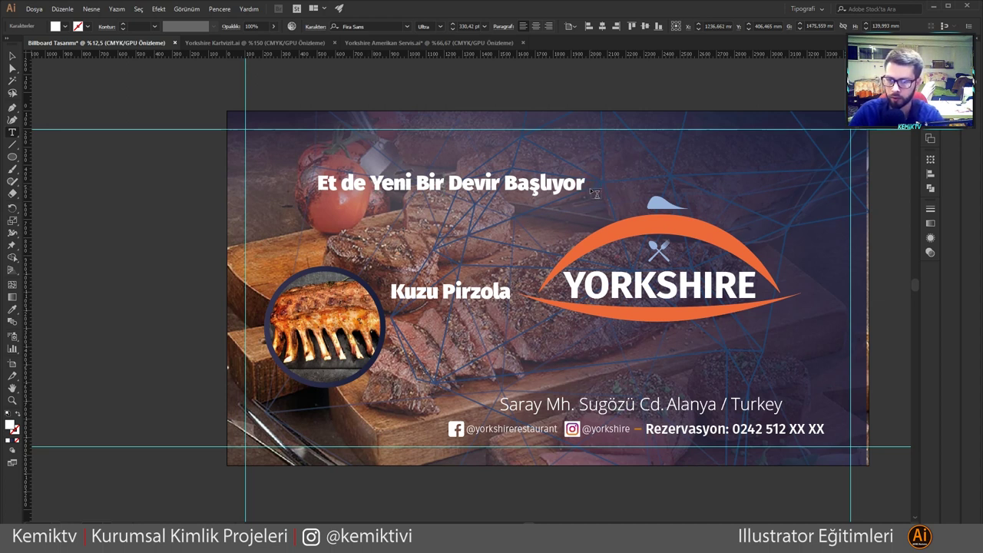
text(...)
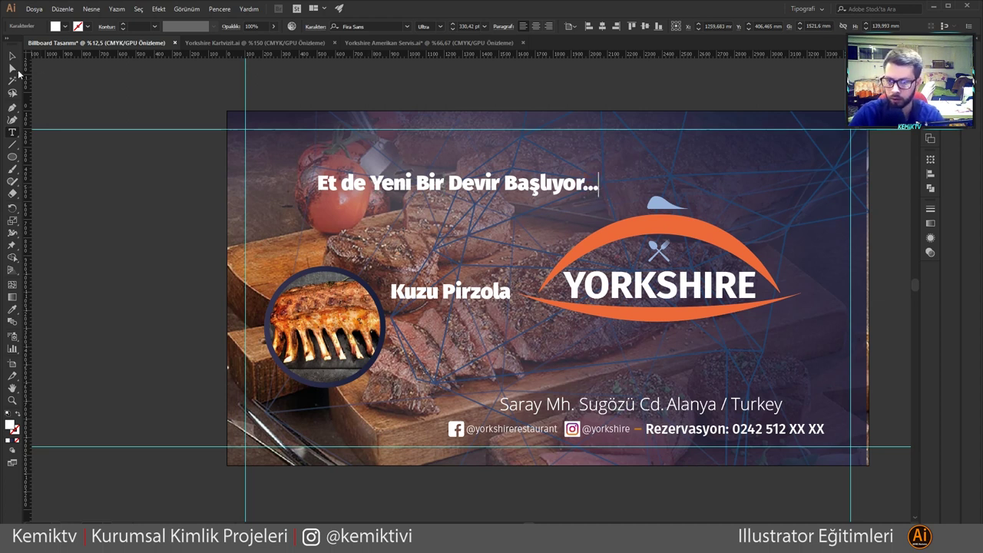
click(10, 56)
Step: Enlarge and raise the slogan across the top, undoing an oversized enlargement
drag(597, 174, 835, 163)
drag(438, 190, 443, 167)
drag(321, 174, 261, 171)
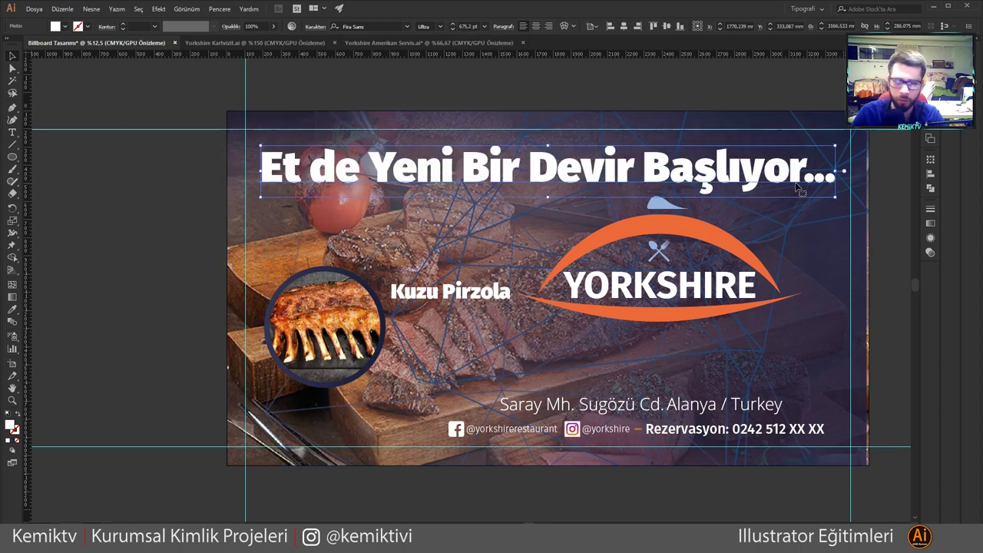
key(ctrl+minus)
key(ctrl+minus)
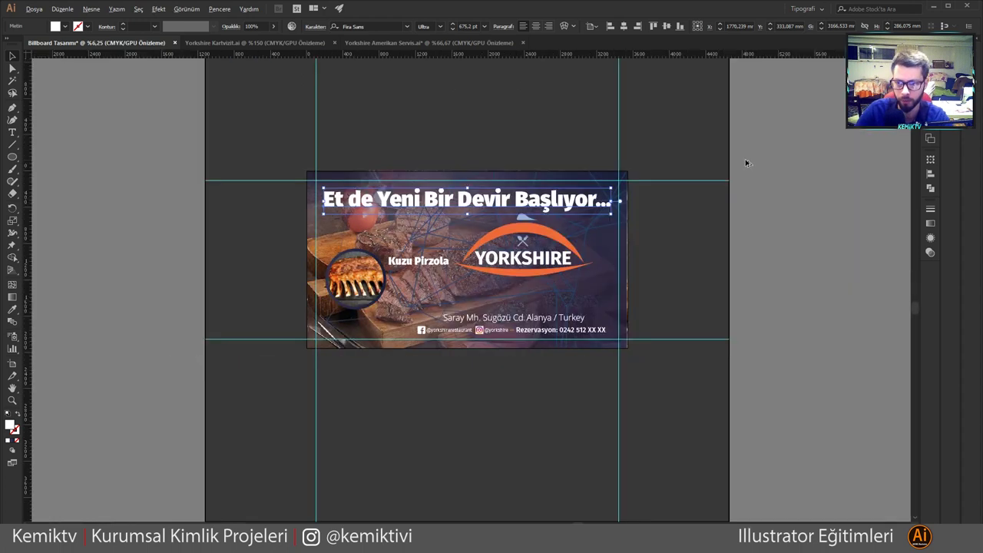
key(ctrl+plus)
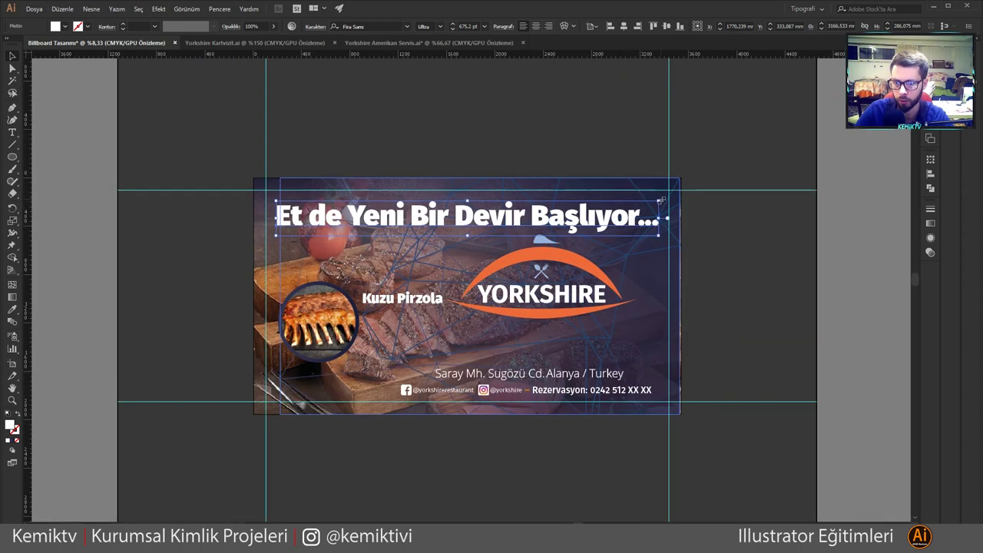
drag(658, 202, 717, 132)
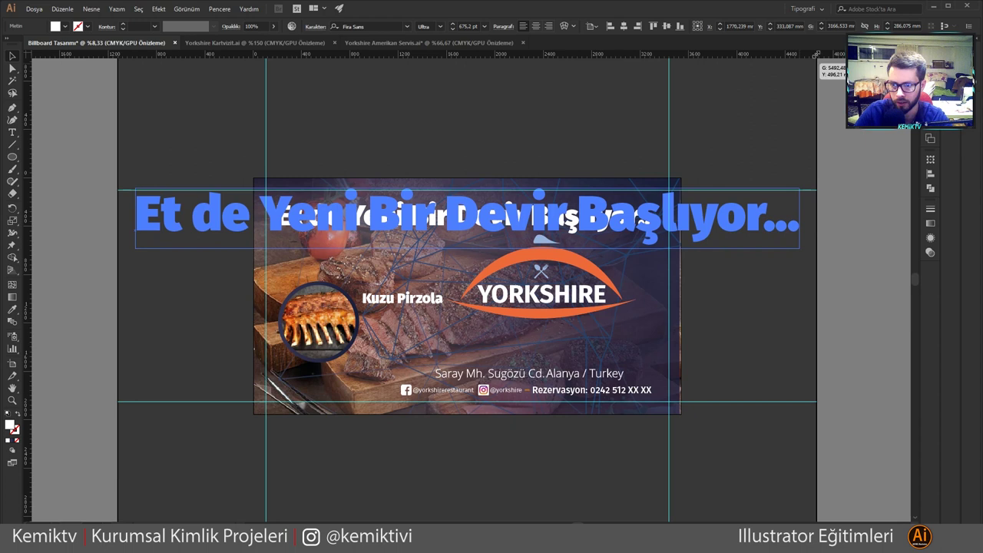
drag(718, 132, 721, 201)
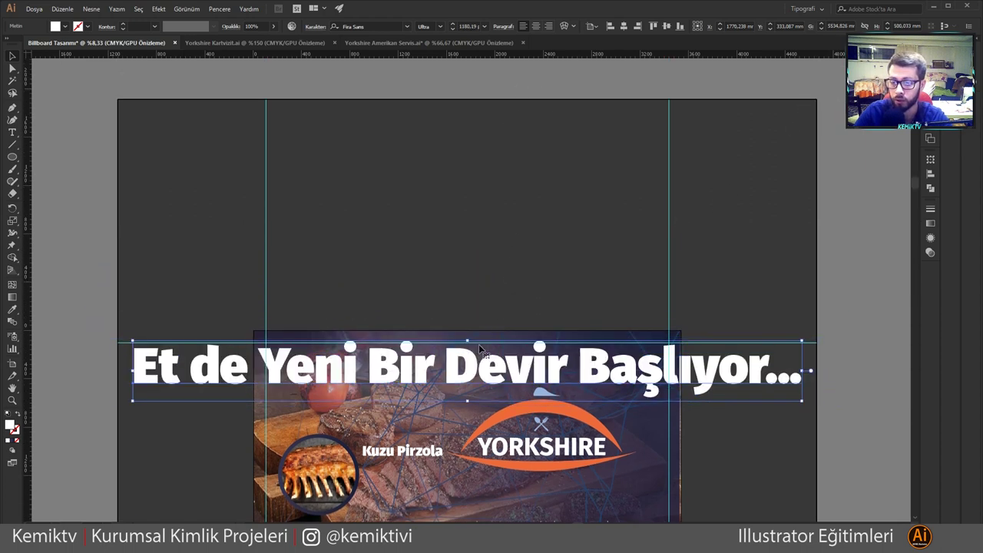
key(ctrl+z)
Step: Reposition Kuzu Pirzola, trying a 1296 pt size then undoing back to small
click(420, 452)
mouse_move(402, 443)
mouse_down()
mouse_move(461, 291)
mouse_move(419, 435)
mouse_move(439, 453)
mouse_up()
drag(590, 358, 735, 263)
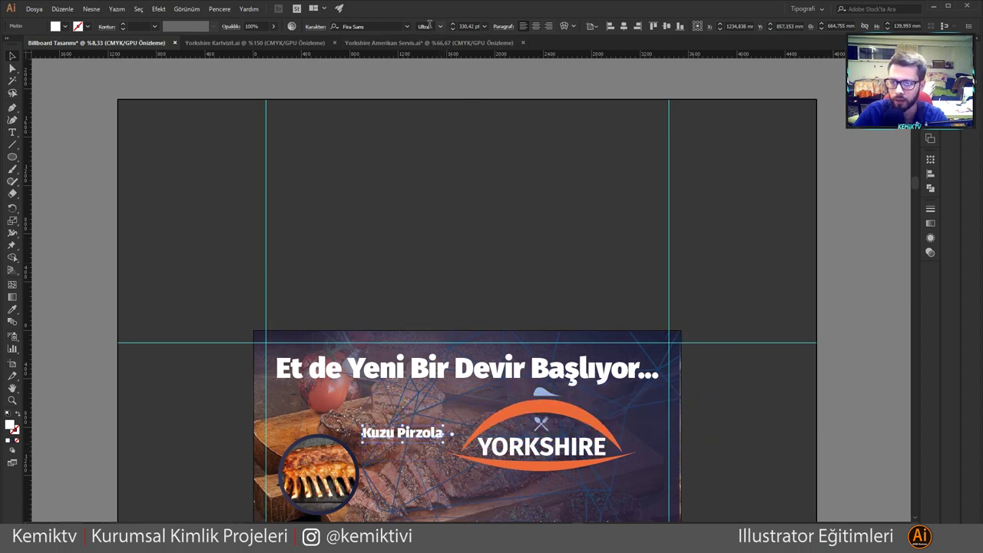
click(469, 26)
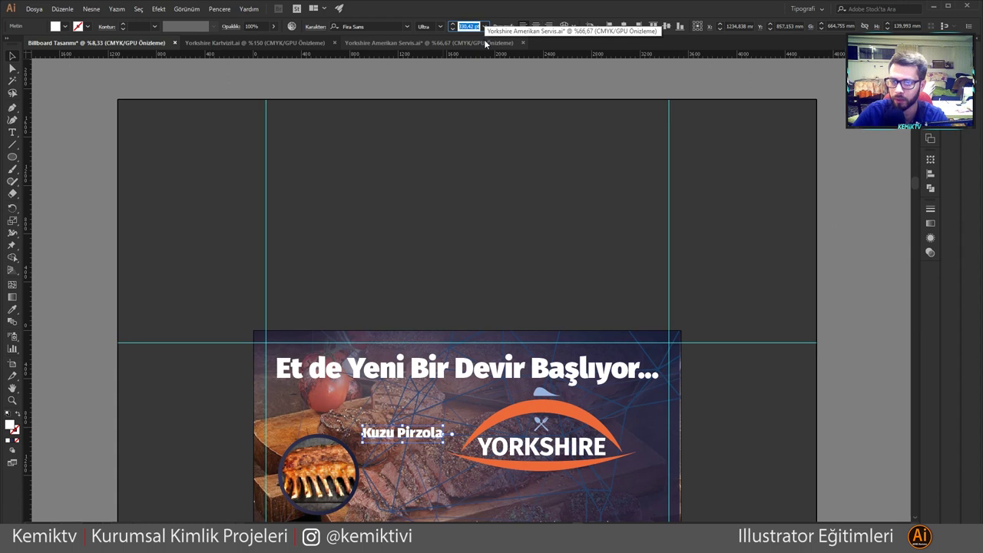
text(1)
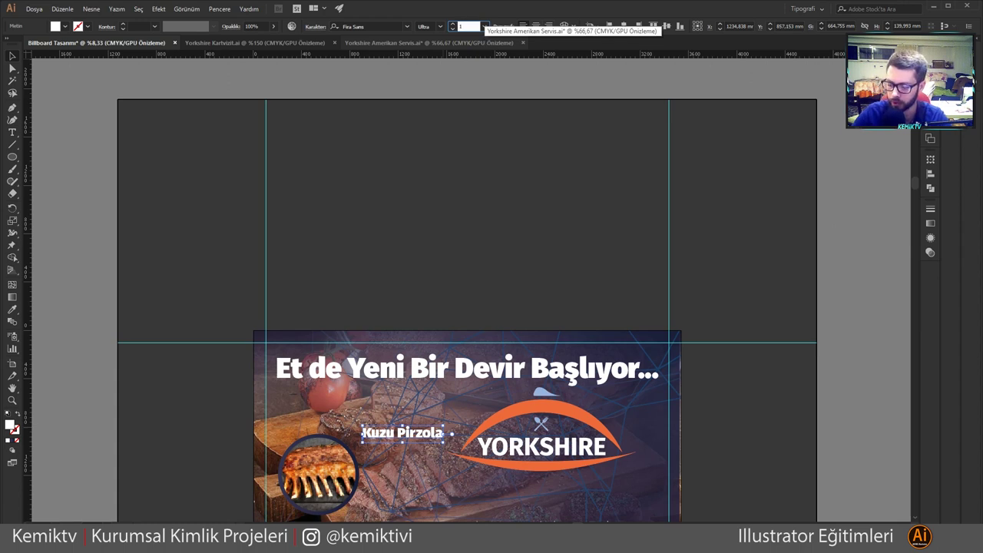
text(296)
key(Return)
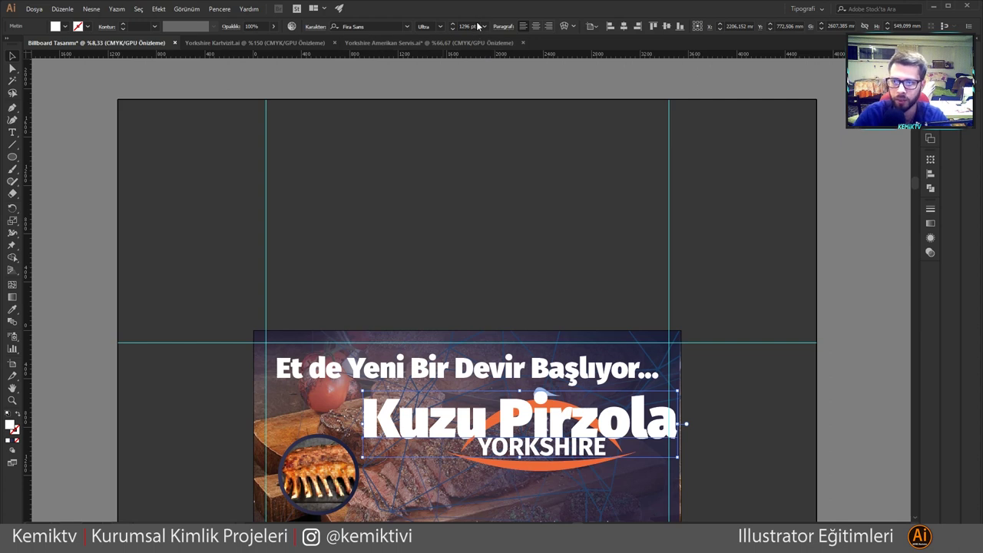
key(ctrl+z)
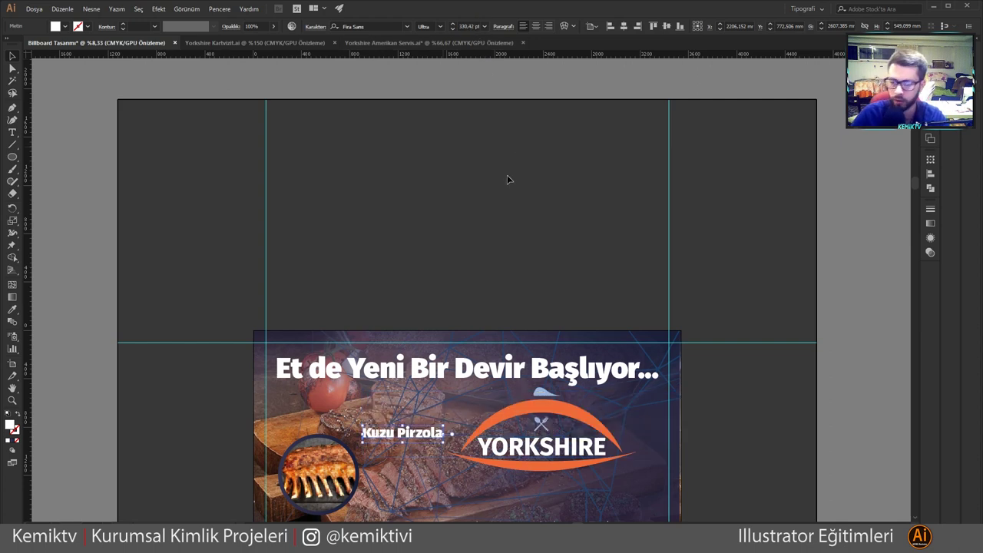
Step: Place a copy of the Kuzu Pirzola label just below it and select its text
scroll(399, 322, down, 1)
scroll(387, 307, up, 2)
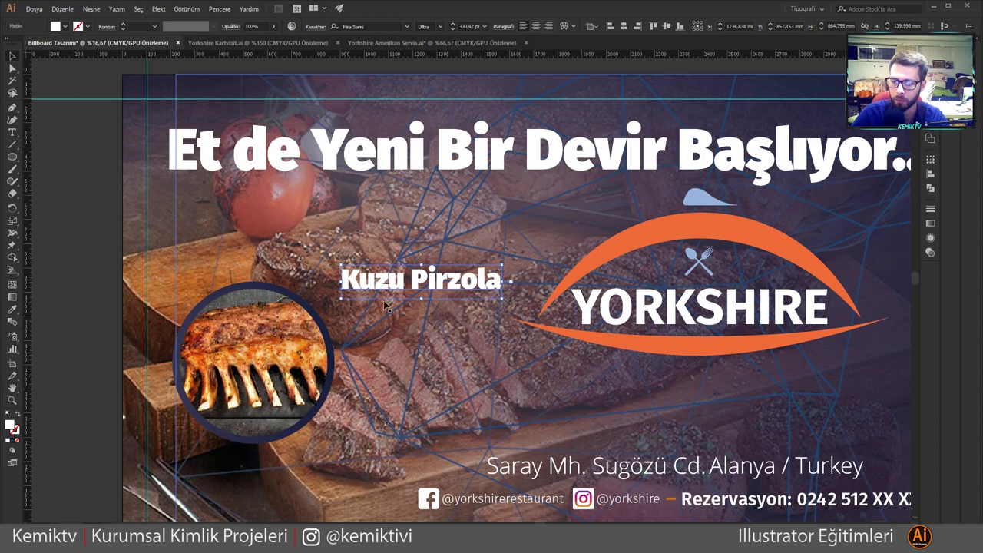
drag(389, 291, 389, 335)
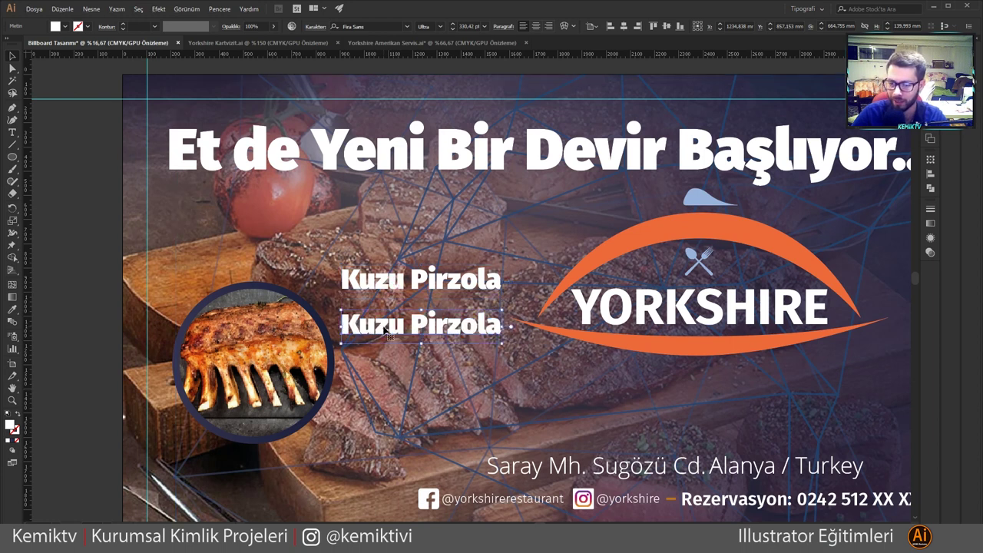
double_click(383, 327)
key(ctrl+a)
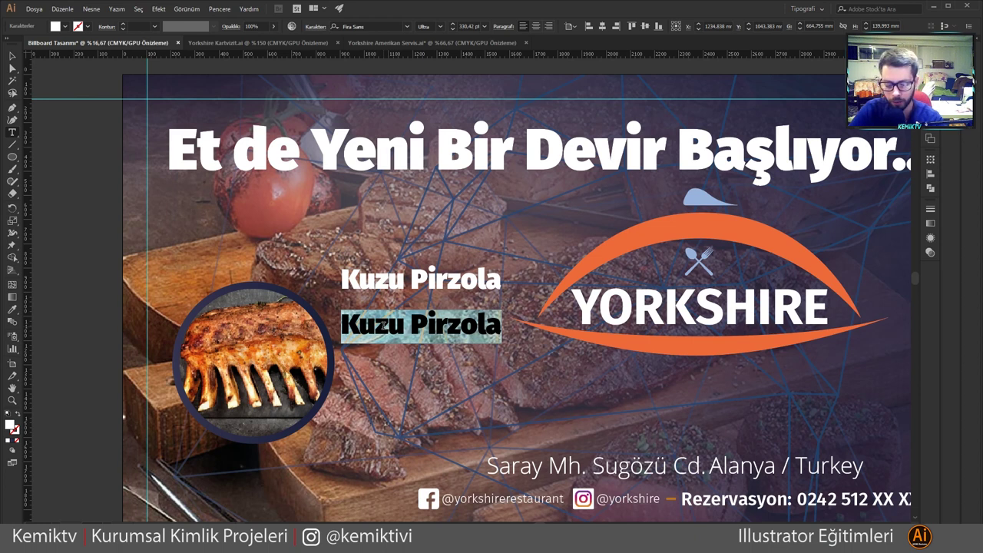
Step: Replace the copied text with the price '89.50'
text(898)
key(BackSpace)
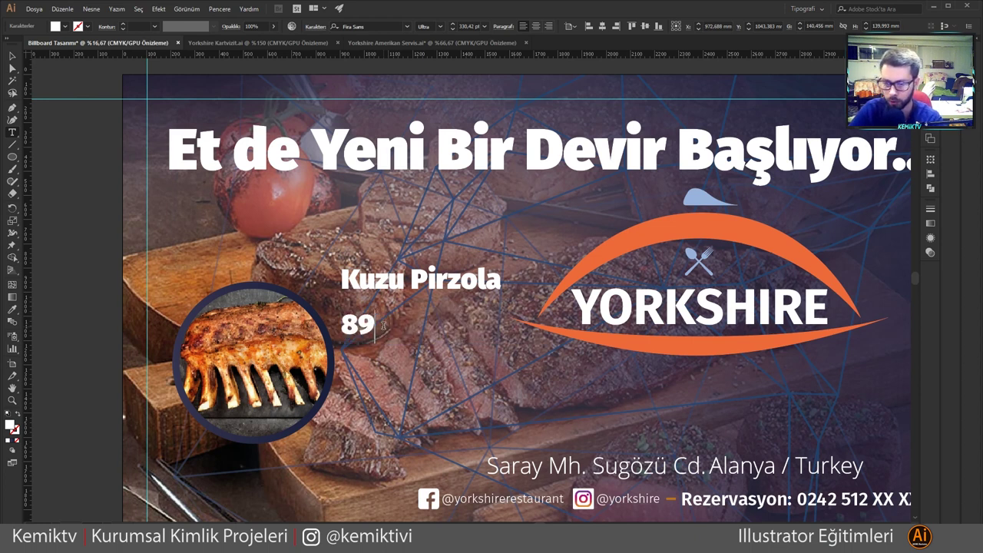
text(,)
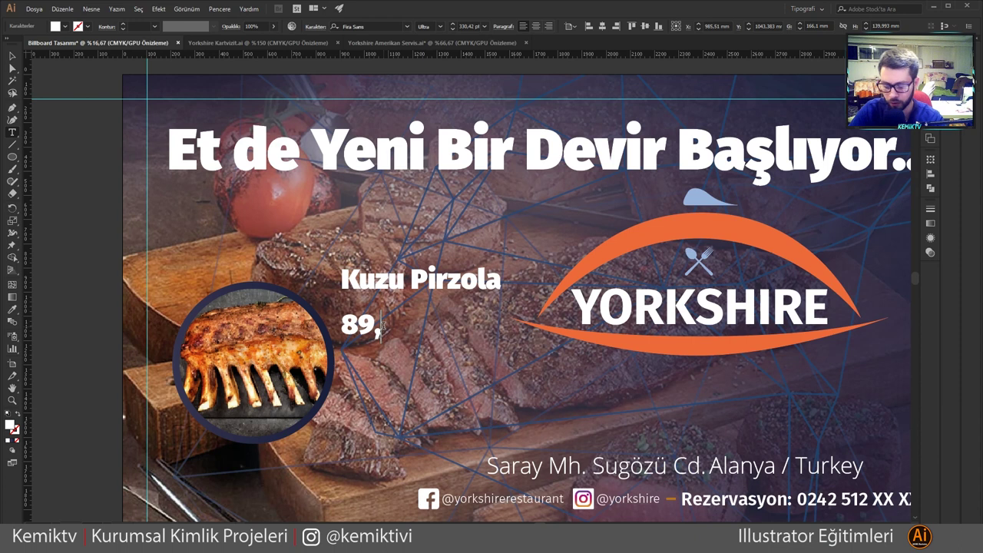
key(BackSpace)
text(.)
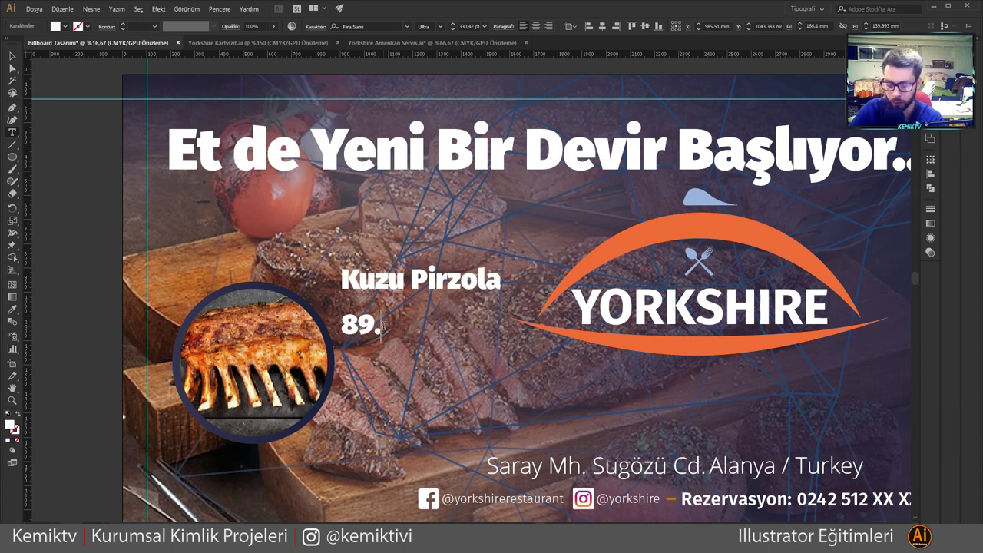
text(50)
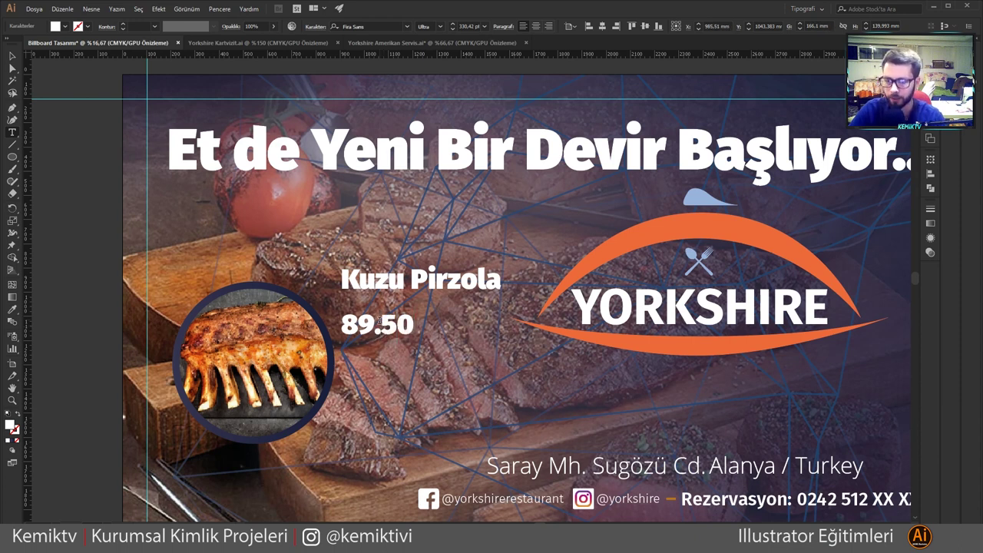
drag(391, 325, 412, 326)
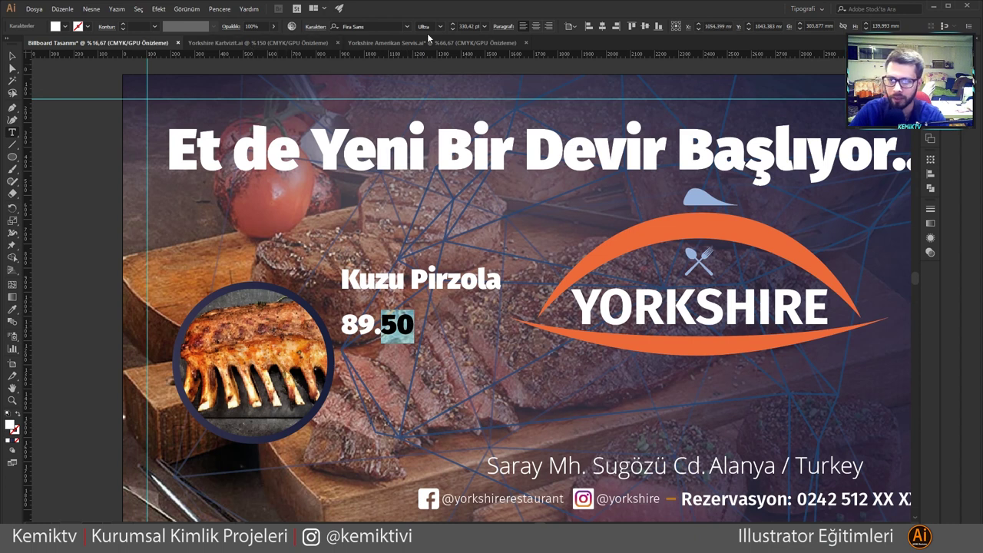
click(426, 336)
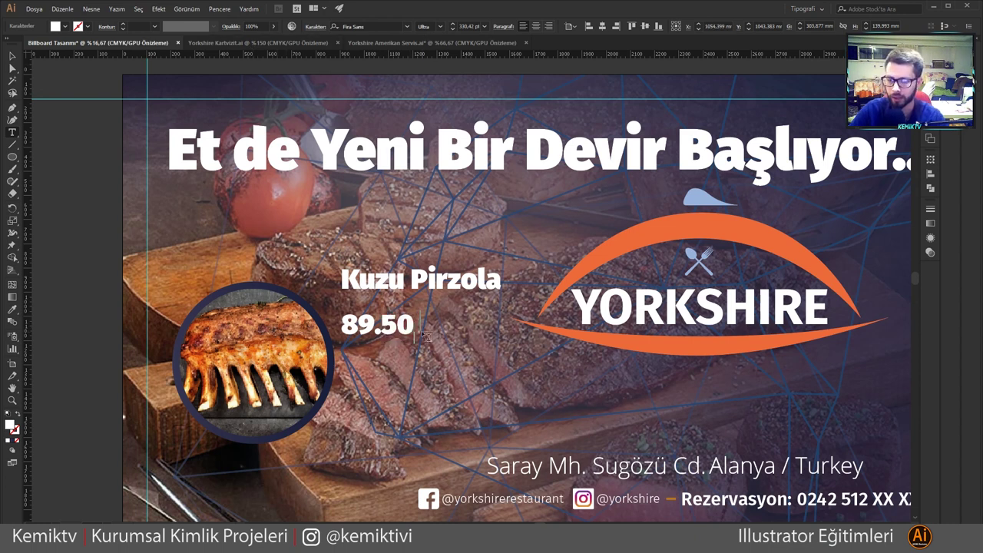
Step: Add the currency suffix so the price reads '89.50 TL'
text(Tl)
key(BackSpace)
key(BackSpace)
text(y)
key(BackSpace)
text(₺)
key(BackSpace)
key(BackSpace)
text(TL)
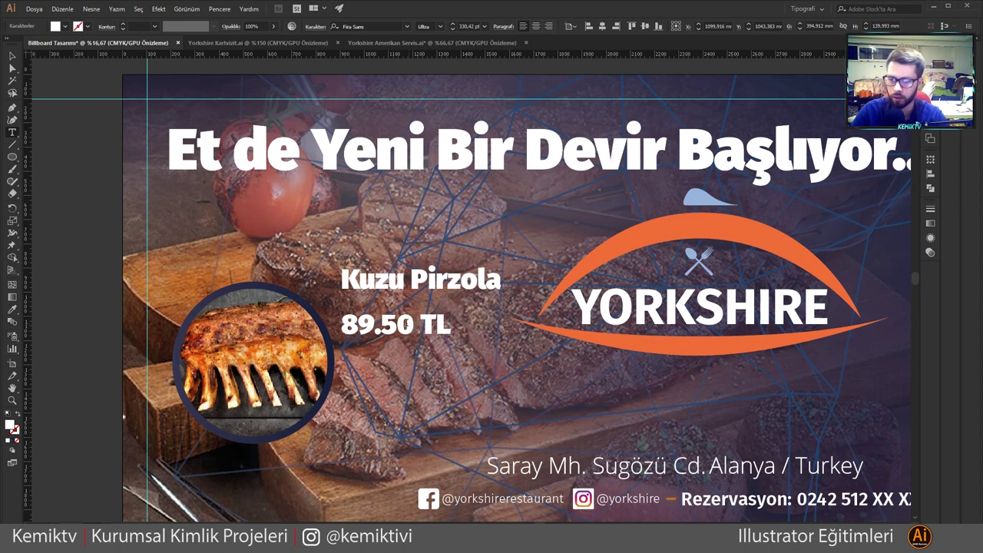
Step: Make the '50' in the price smaller, entering a 30 pt size
drag(409, 323, 381, 324)
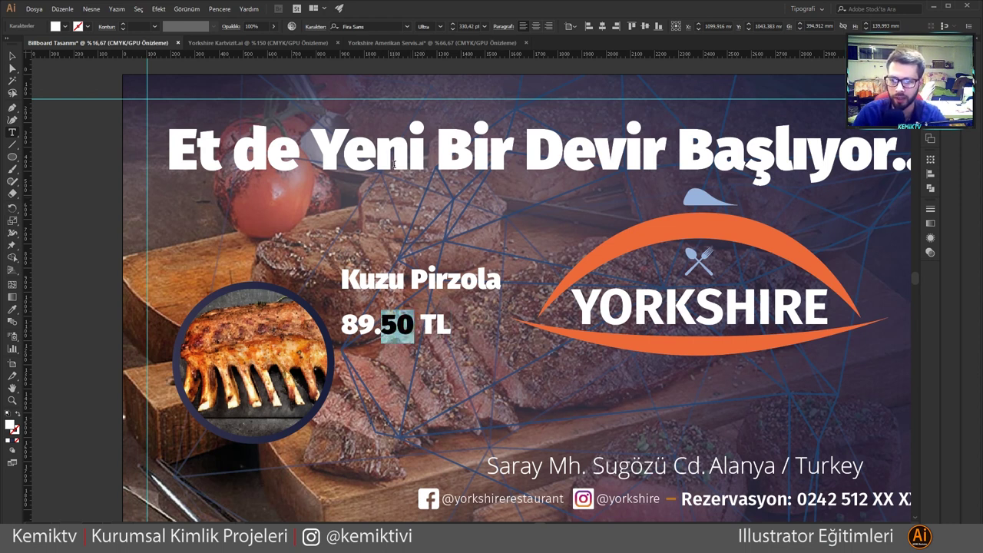
click(440, 28)
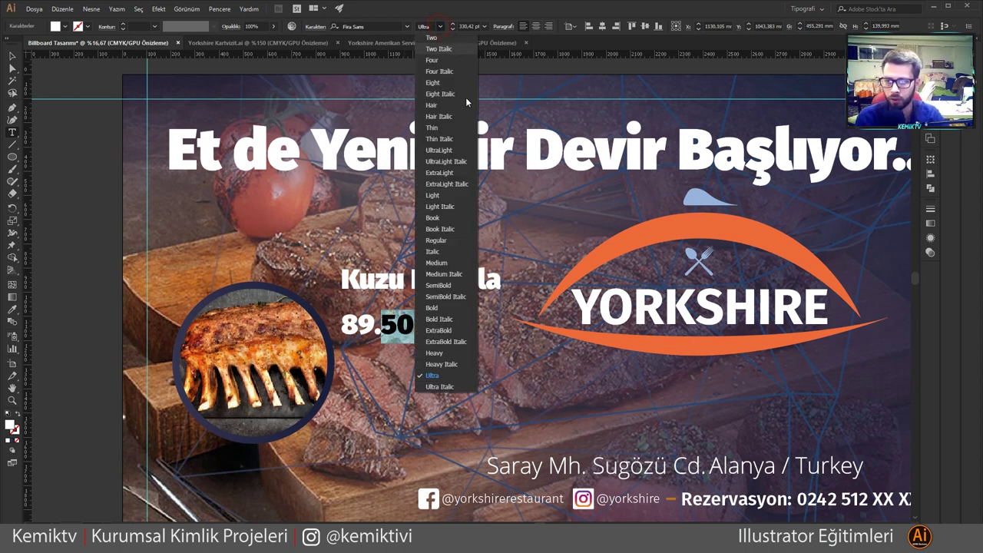
key(Escape)
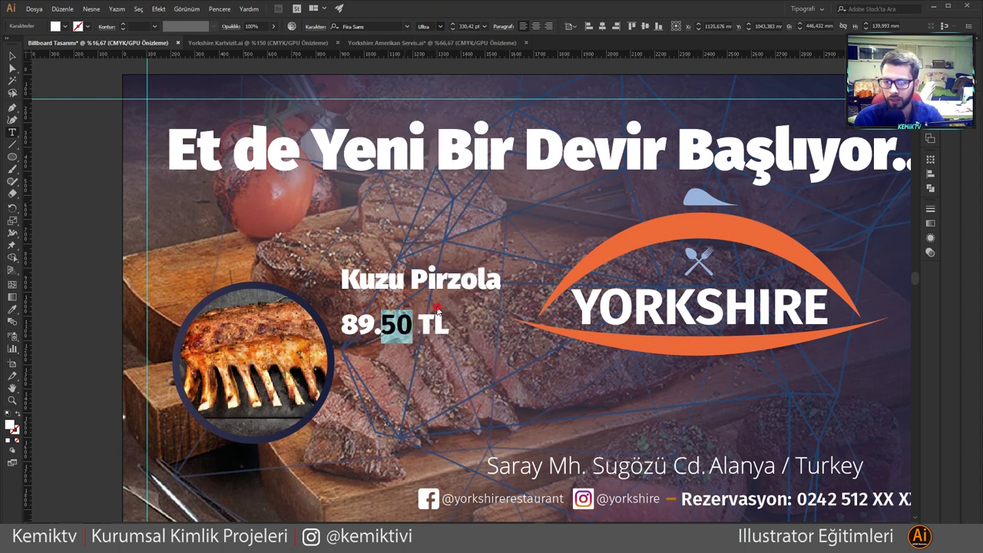
text(Bold)
click(486, 28)
click(501, 207)
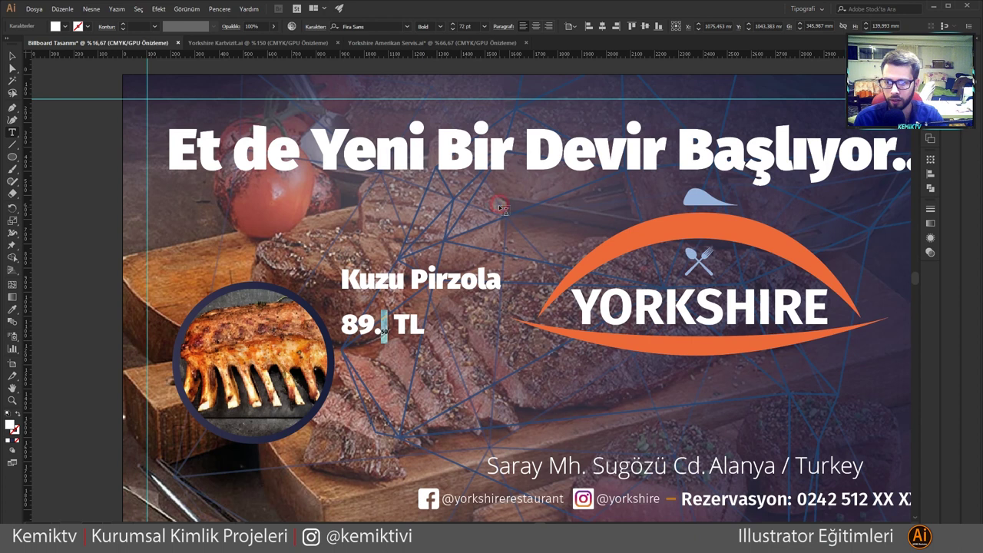
click(468, 26)
text(3)
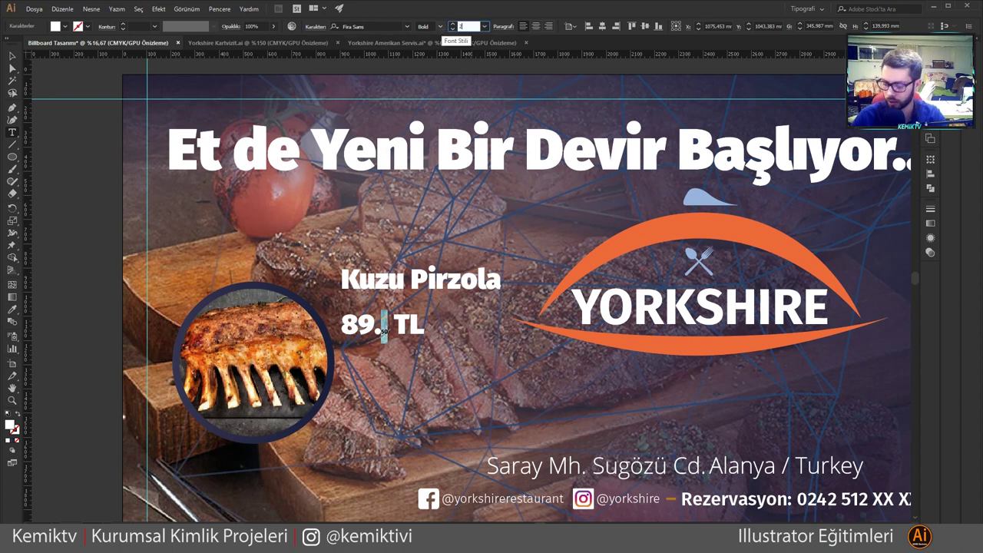
text(00)
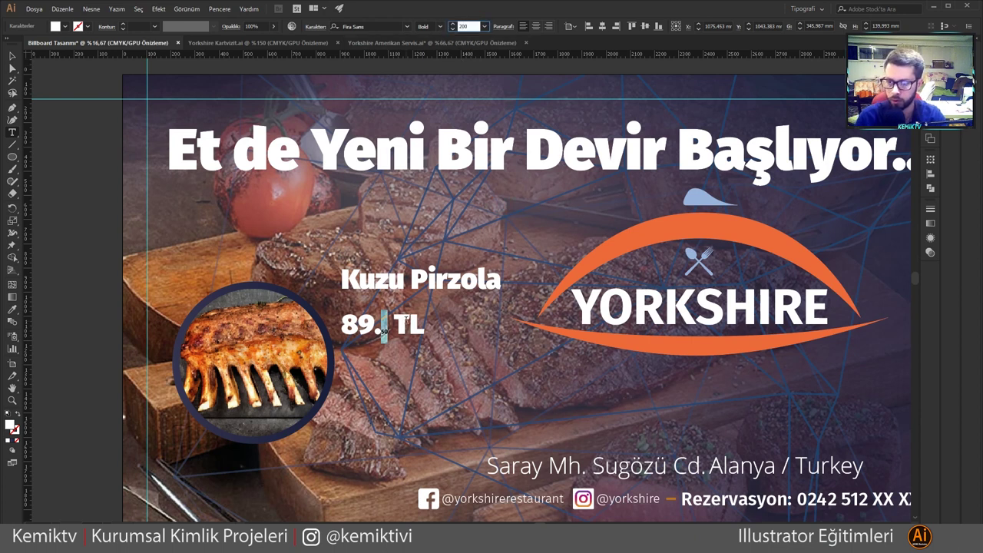
click(405, 323)
Step: Set 'TL' to 250 pt and match the '50' to its style with the Eyedropper
drag(407, 325, 443, 326)
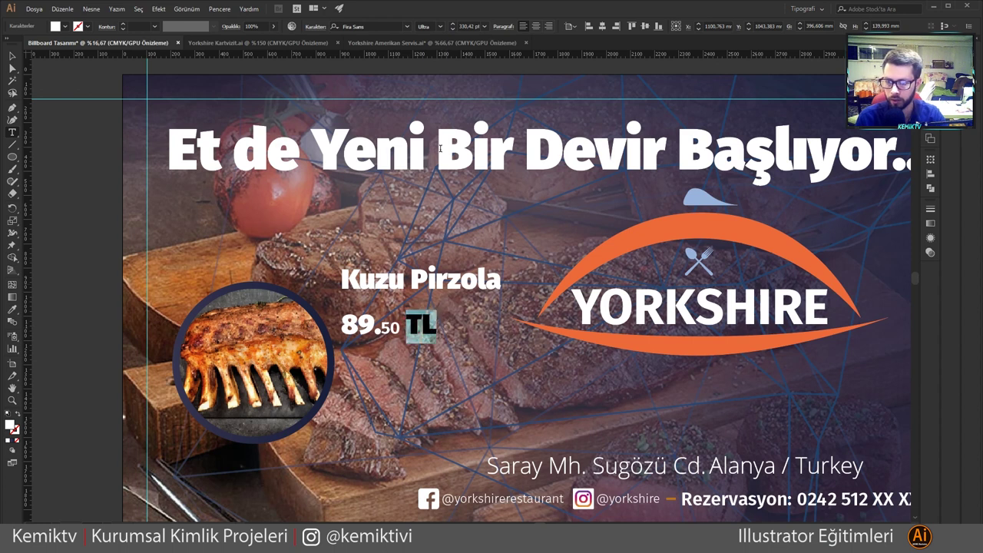
click(468, 26)
text(250)
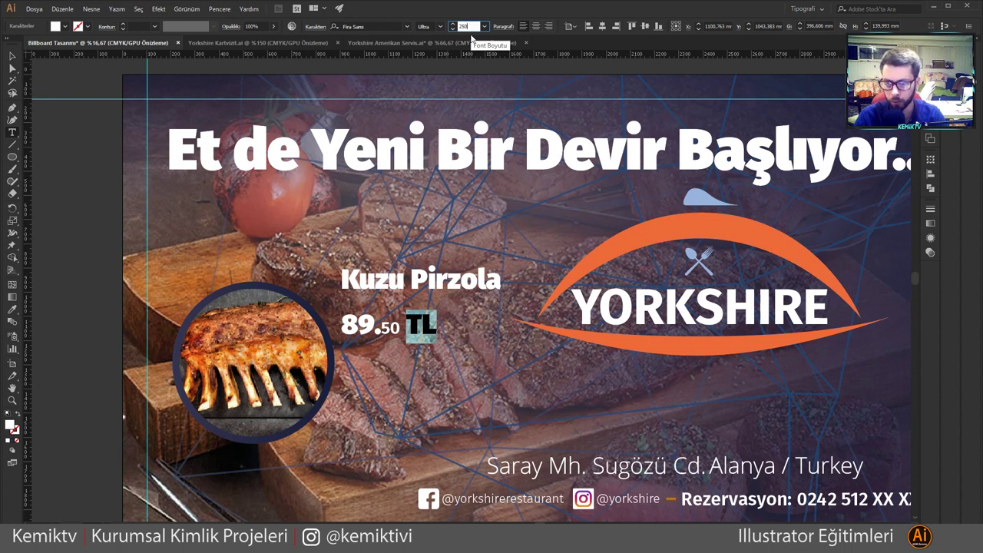
click(391, 328)
drag(398, 326, 383, 328)
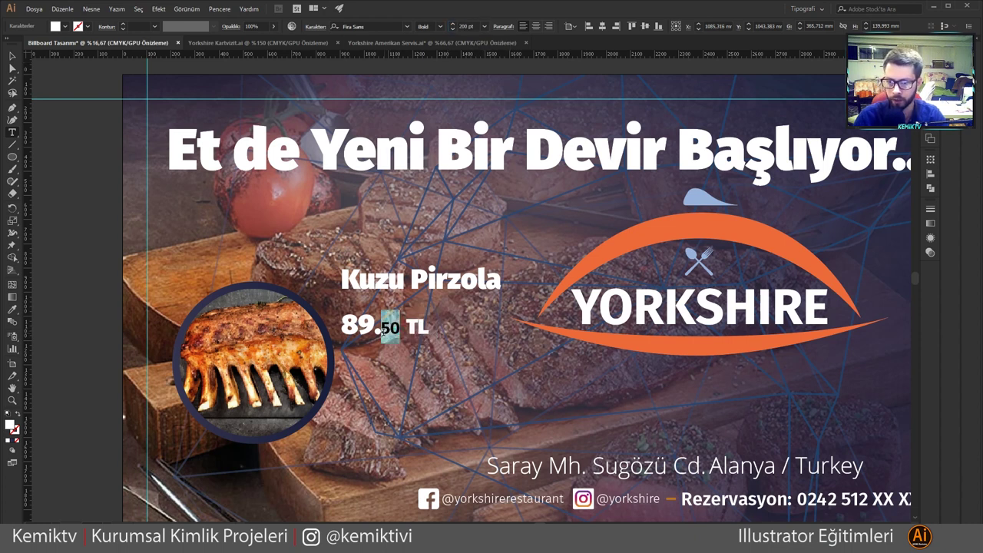
click(13, 311)
click(408, 330)
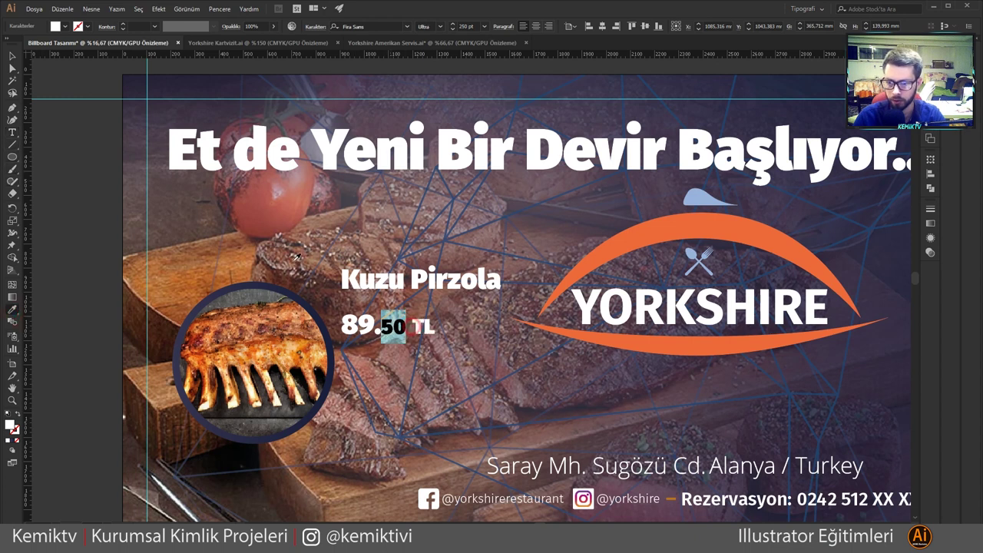
click(12, 58)
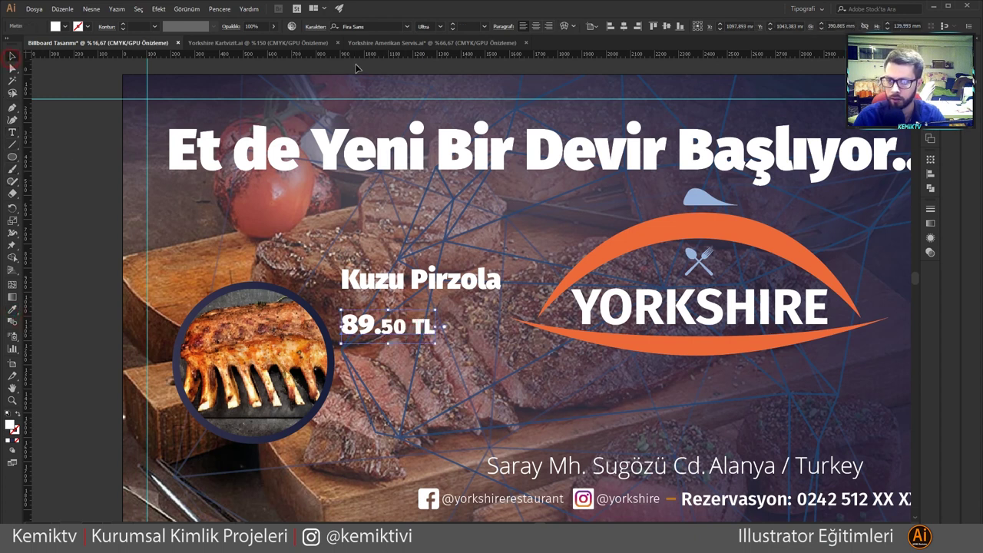
Step: Scale the whole 89.50 TL price up greatly with its corner handle
double_click(381, 328)
drag(382, 327, 407, 326)
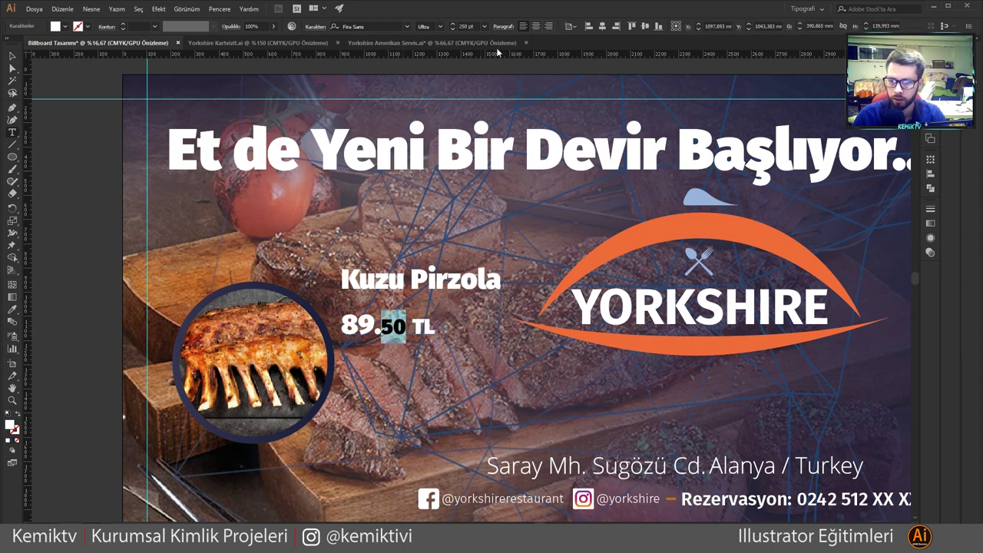
key(Escape)
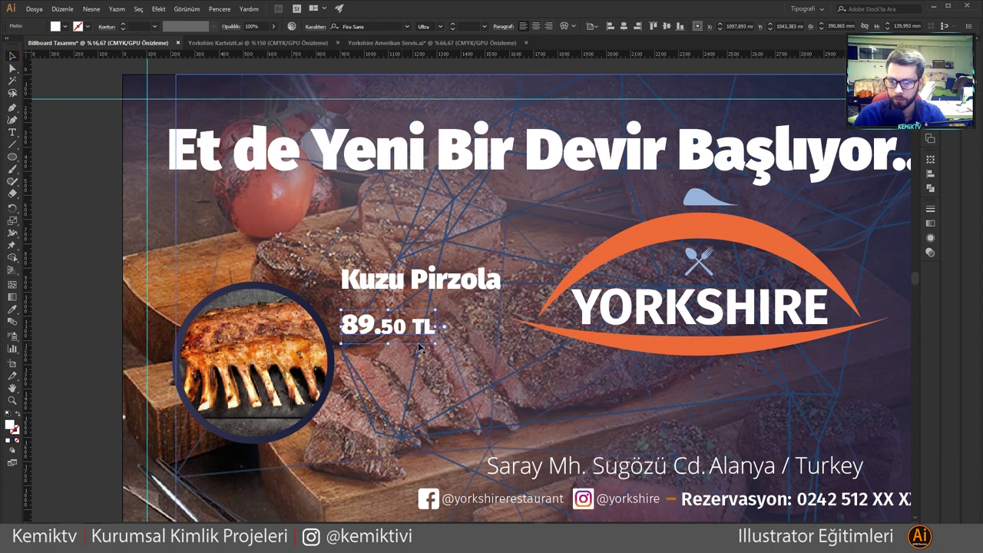
mouse_move(434, 346)
mouse_down()
mouse_move(521, 394)
mouse_move(609, 379)
mouse_move(710, 382)
mouse_up()
Step: Cut '.50 TL' out of the price, leaving only '89'
double_click(522, 383)
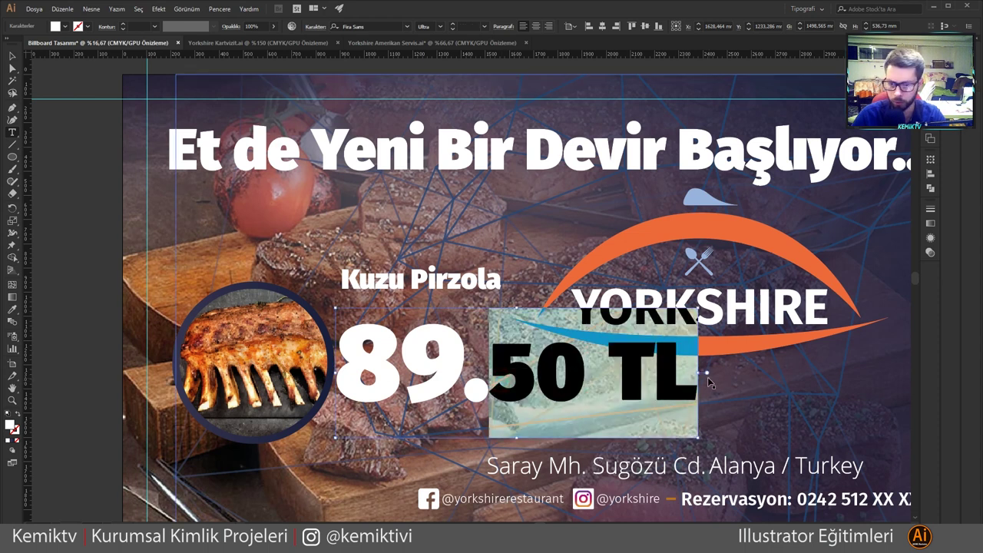
click(612, 371)
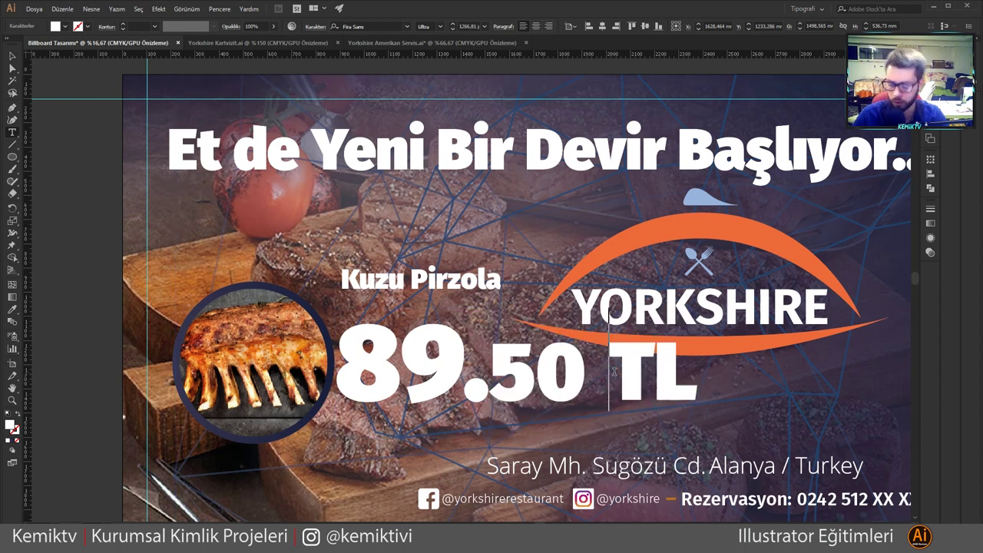
drag(475, 382, 707, 389)
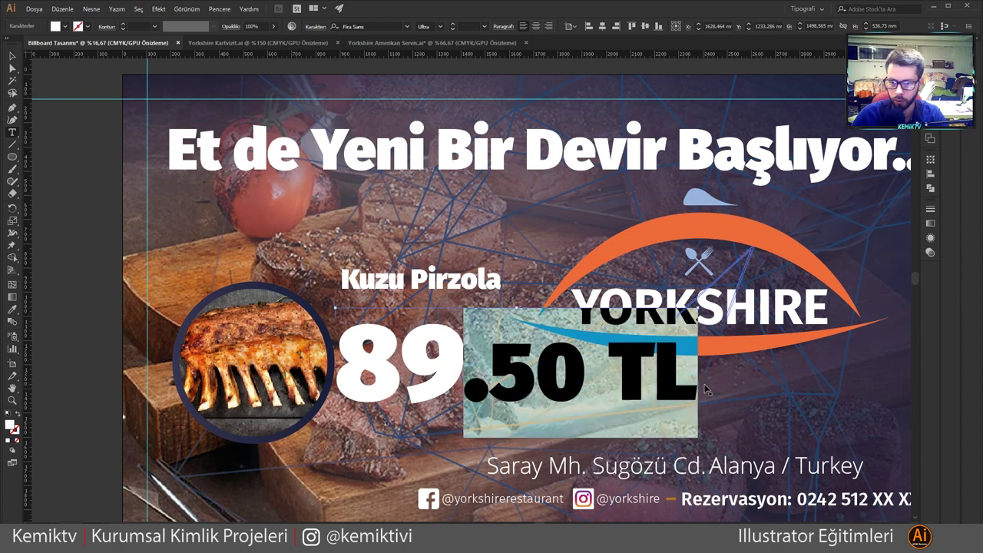
key(BackSpace)
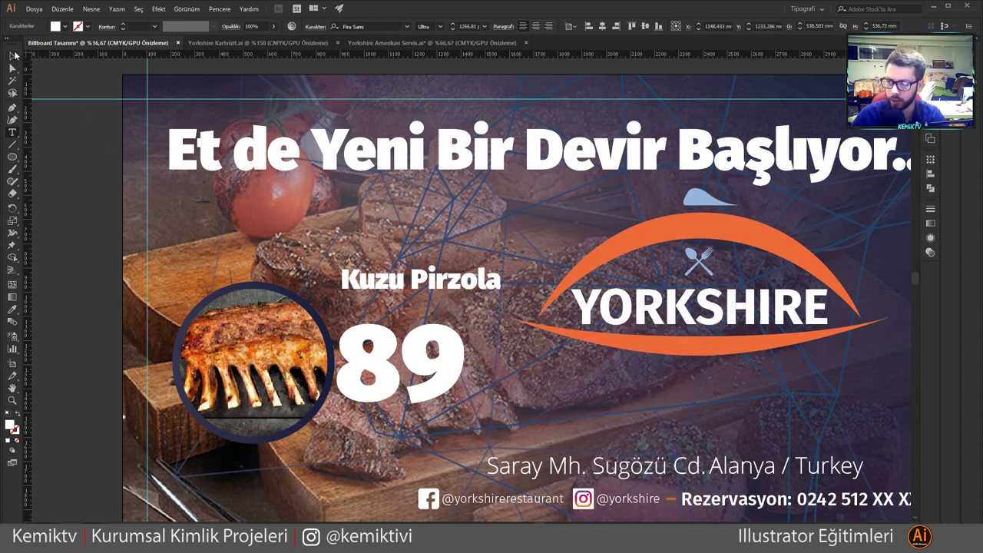
click(13, 55)
Step: Stretch the 89 taller under Kuzu Pirzola and convert it to outlines
drag(423, 380, 443, 360)
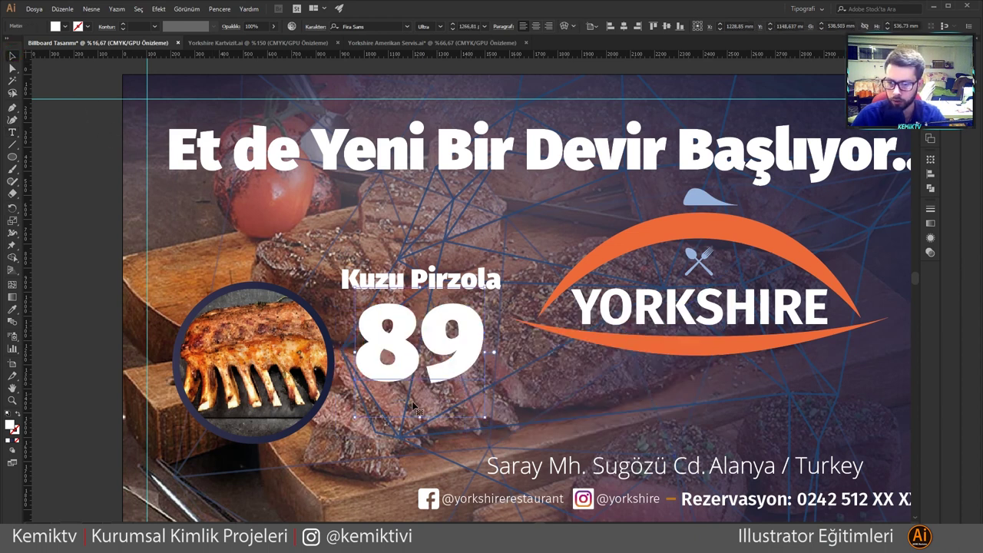
mouse_move(418, 416)
mouse_down()
mouse_move(418, 492)
mouse_move(426, 418)
mouse_move(465, 355)
mouse_up()
right_click(439, 381)
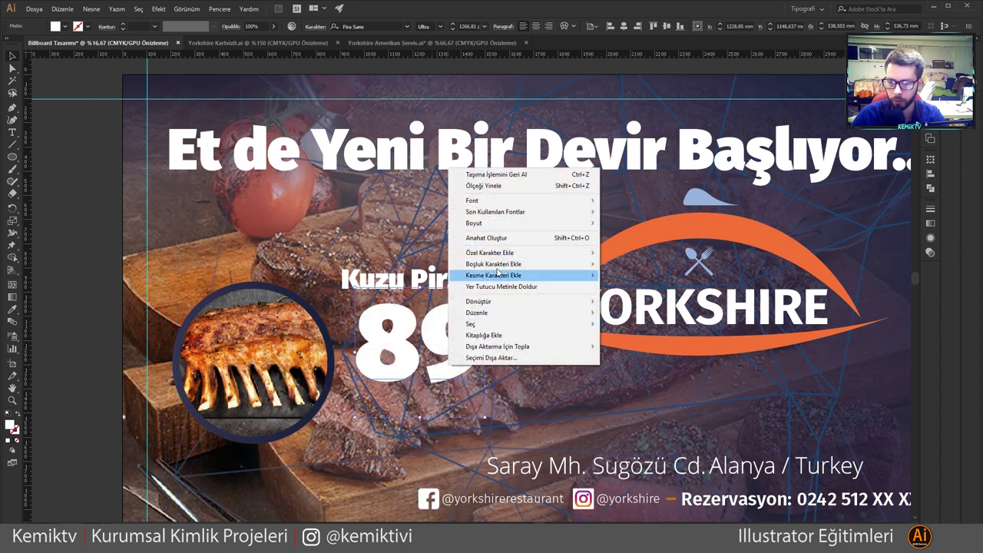
click(486, 237)
drag(425, 388, 424, 397)
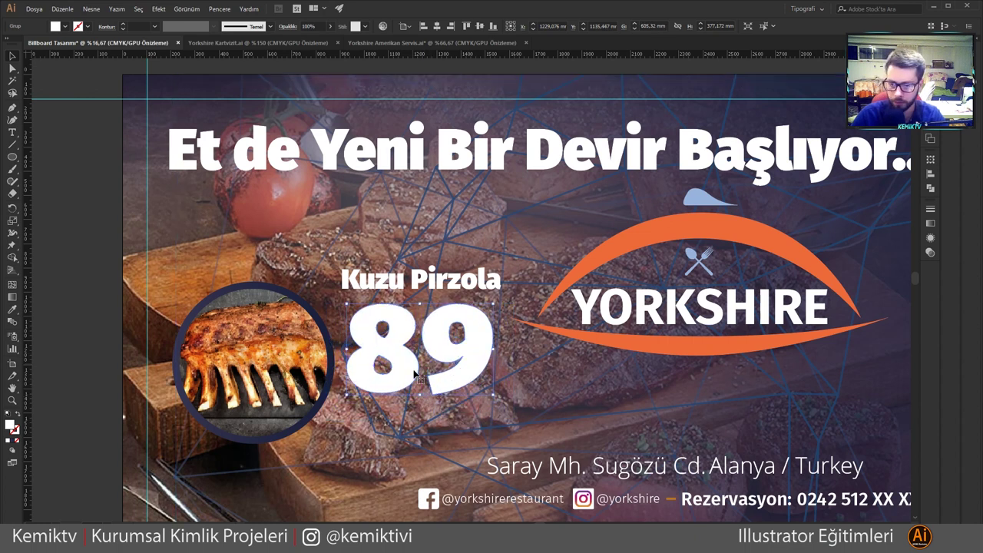
Step: Paste '.50 TL' back, shrink it beside the 9, and convert it to outlines
key(ctrl+v)
drag(503, 300, 602, 392)
drag(662, 402, 497, 393)
right_click(499, 392)
mouse_move(542, 270)
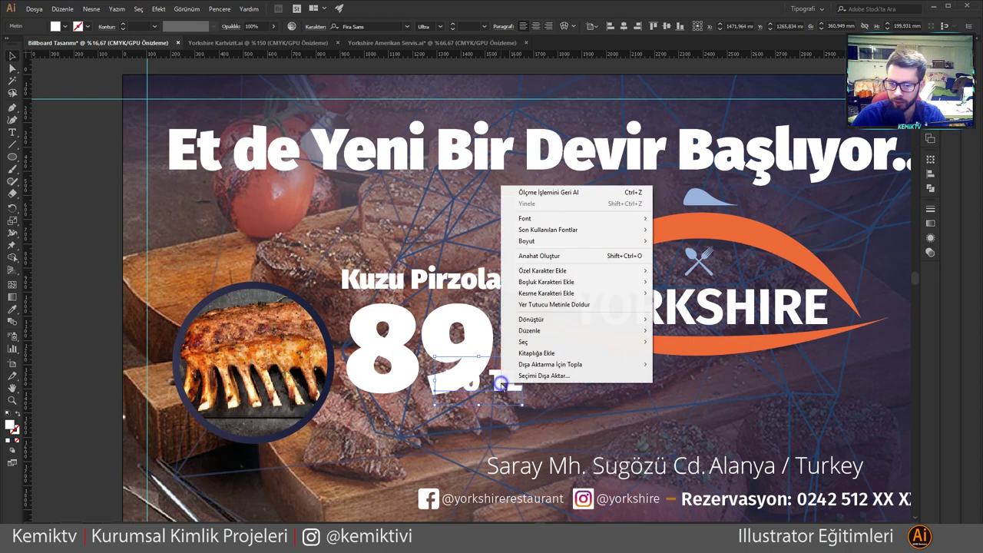
click(539, 256)
Step: Position '.50 TL' at the lower right of the 89 and align the two
drag(504, 385, 554, 394)
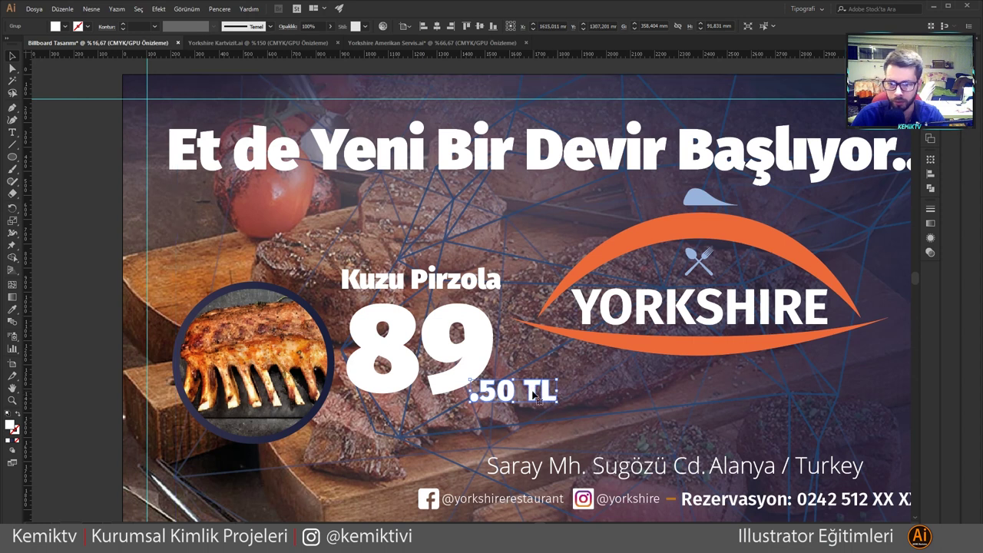
drag(554, 394, 560, 387)
shift+click(459, 383)
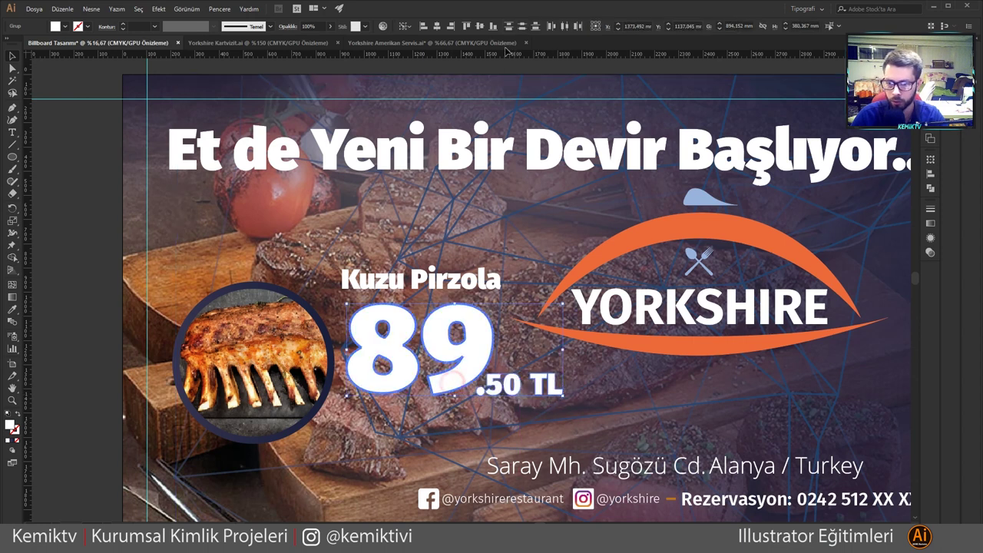
click(491, 27)
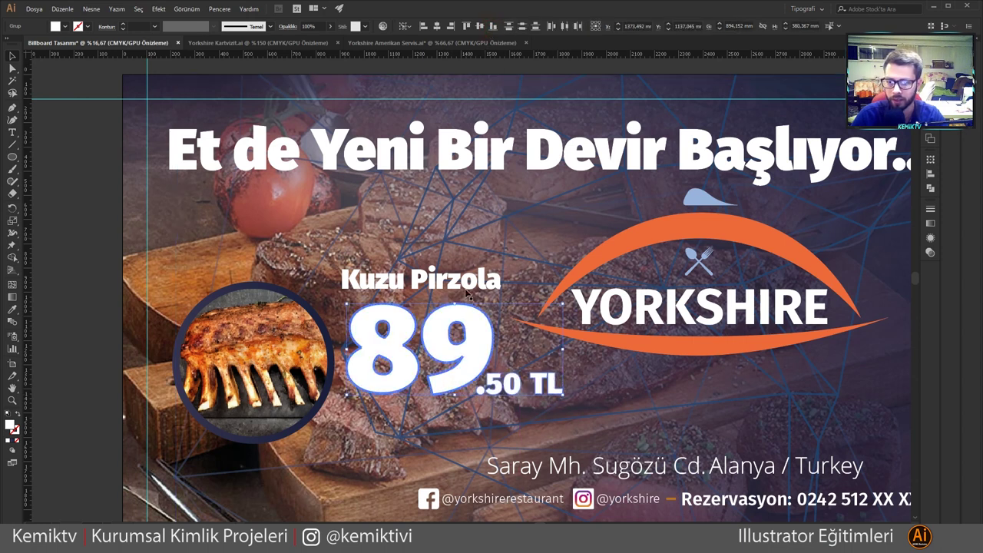
click(74, 351)
Step: Tuck '.50 TL' closer to the 89 and scale both up together
scroll(257, 364, down, 1)
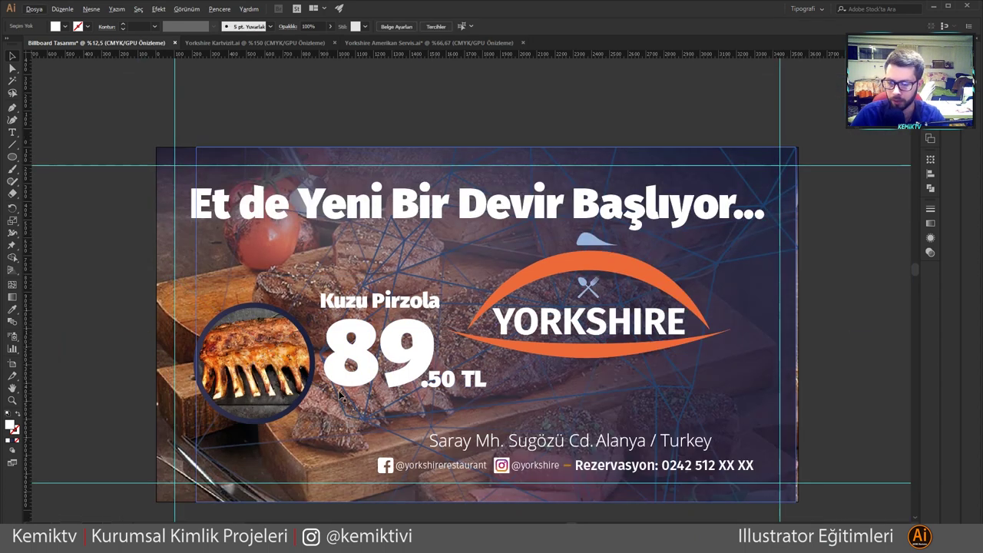
scroll(453, 361, up, 1)
drag(481, 384, 493, 389)
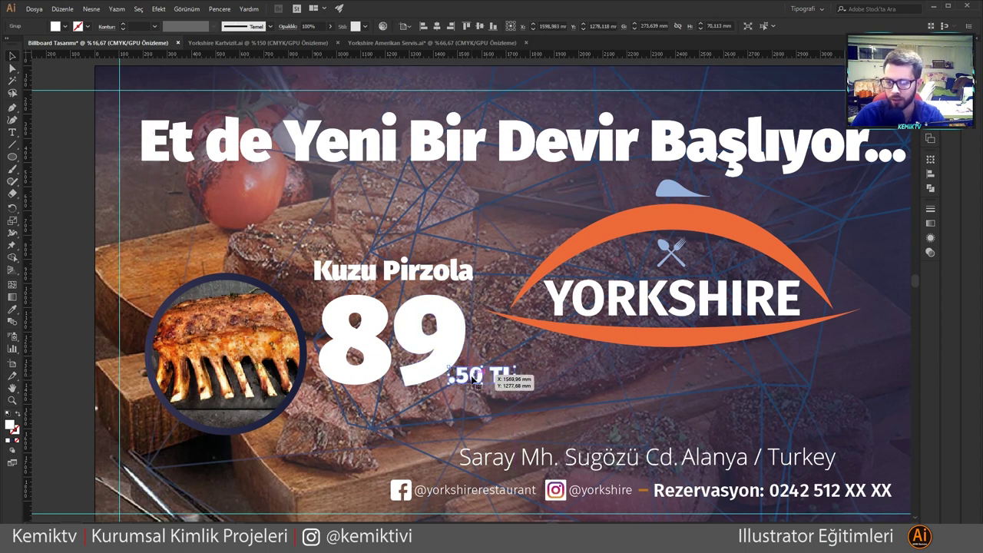
drag(474, 379, 464, 380)
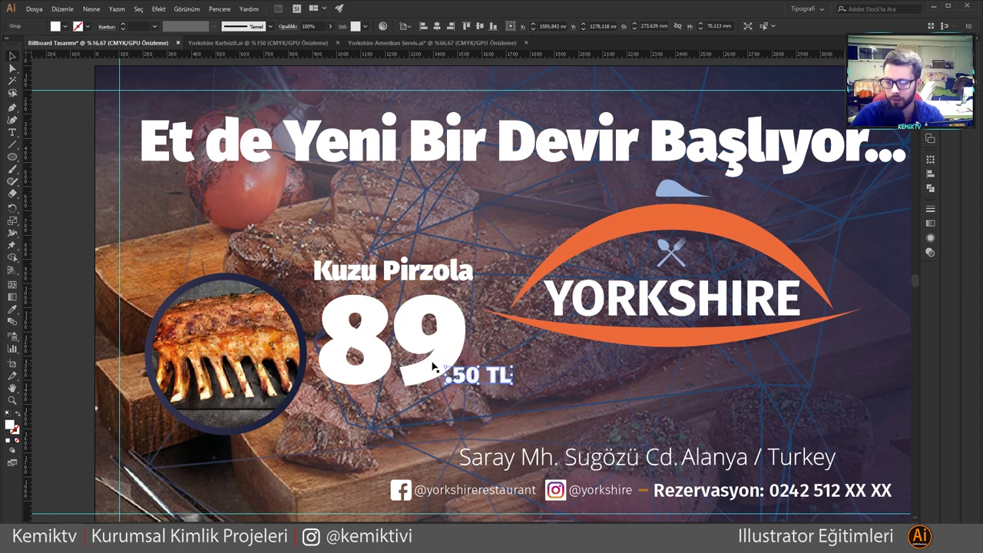
shift+click(434, 367)
drag(508, 336, 528, 338)
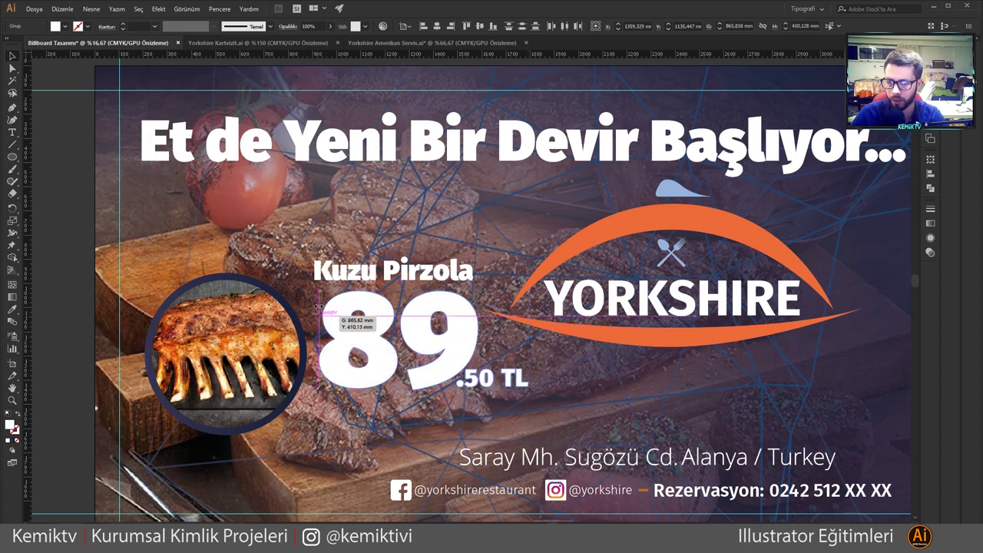
drag(319, 338, 312, 338)
Step: Shrink the YORKSHIRE logo and move it right and lower, level with the price
click(561, 328)
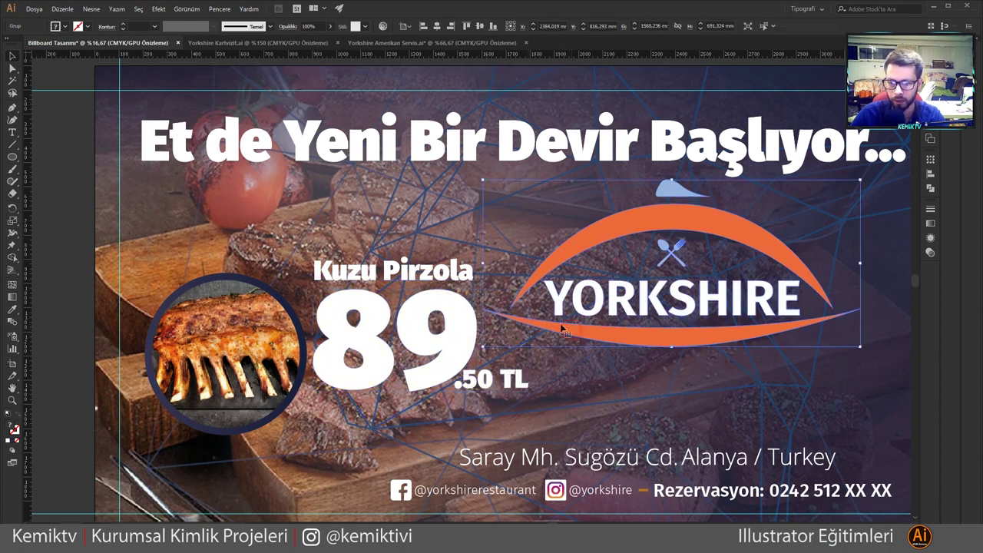
drag(482, 265, 530, 264)
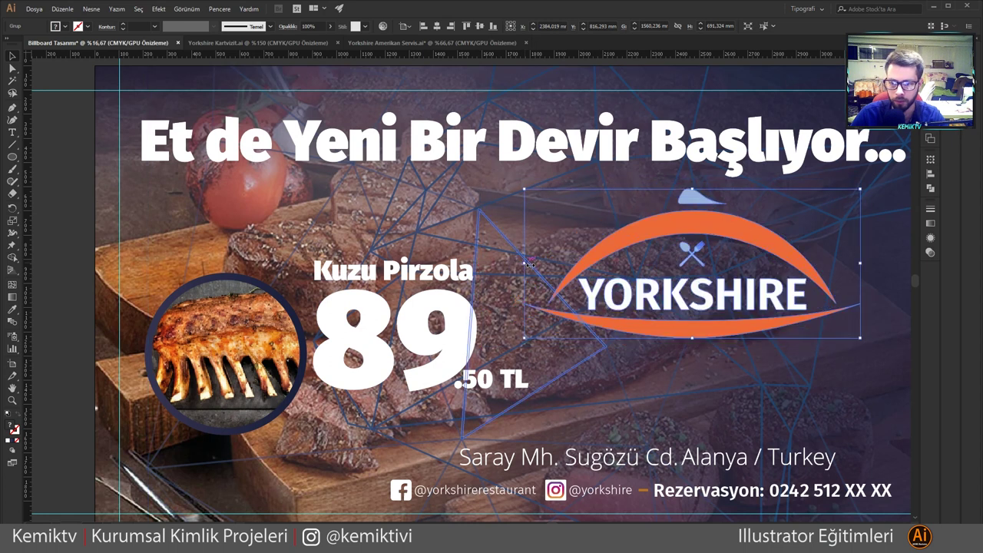
drag(680, 330, 699, 367)
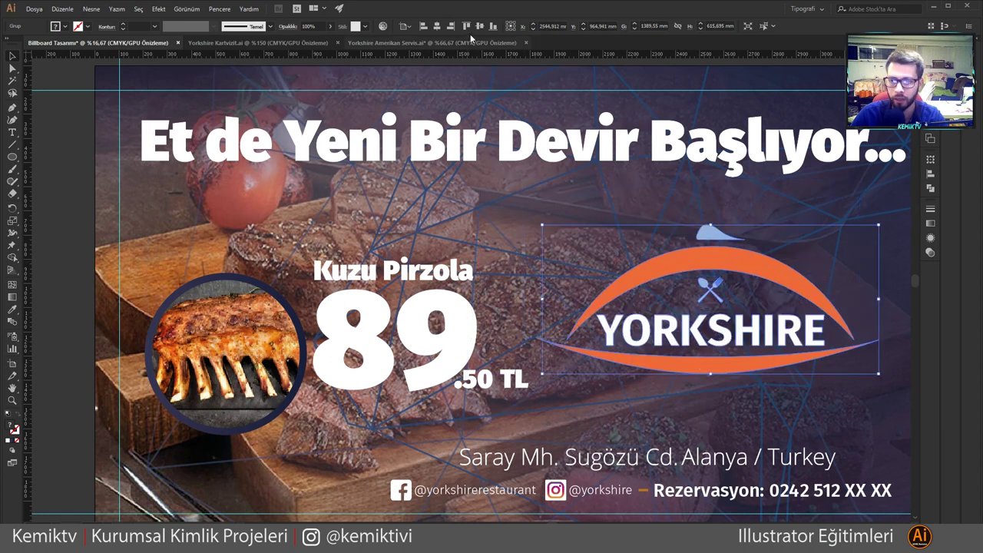
scroll(578, 233, down, 1)
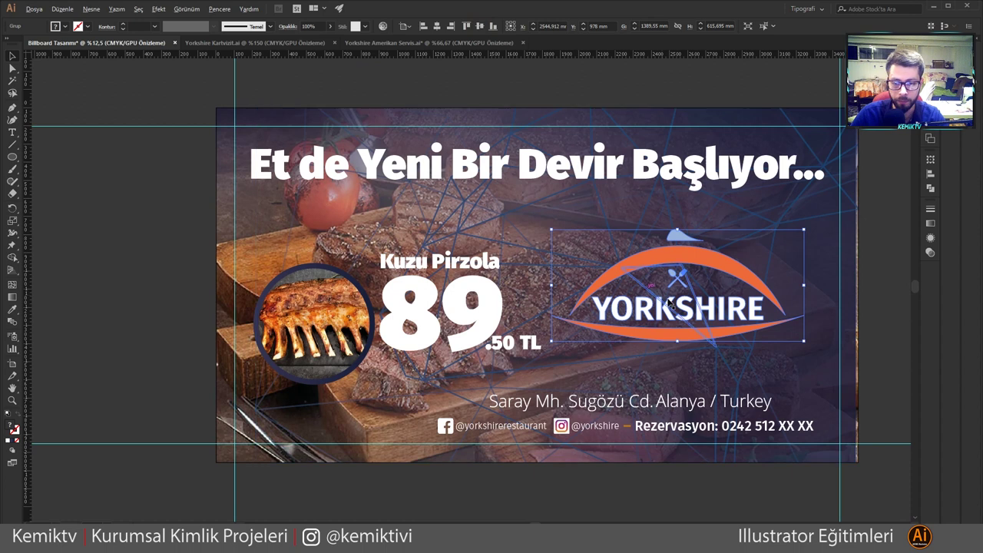
drag(714, 278, 729, 278)
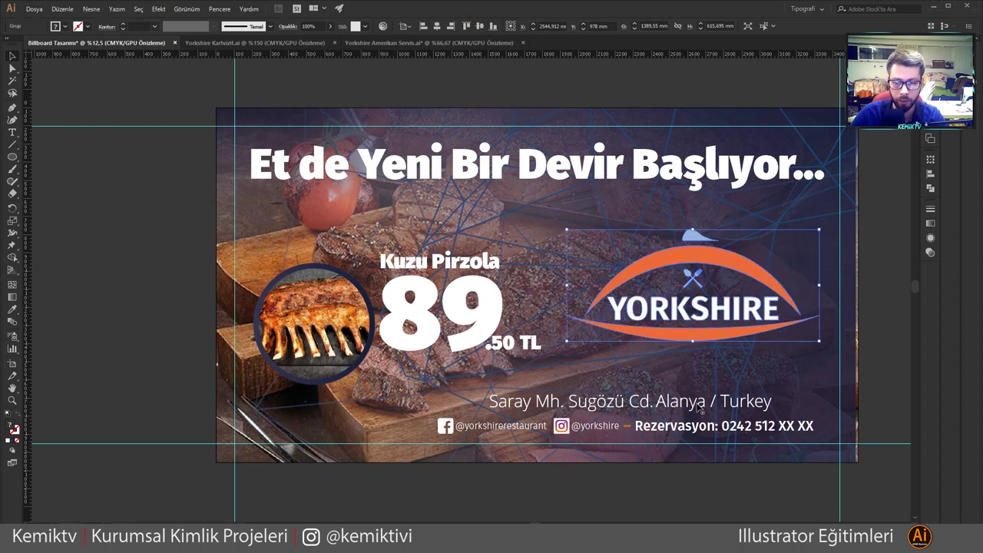
click(614, 480)
drag(700, 338, 695, 350)
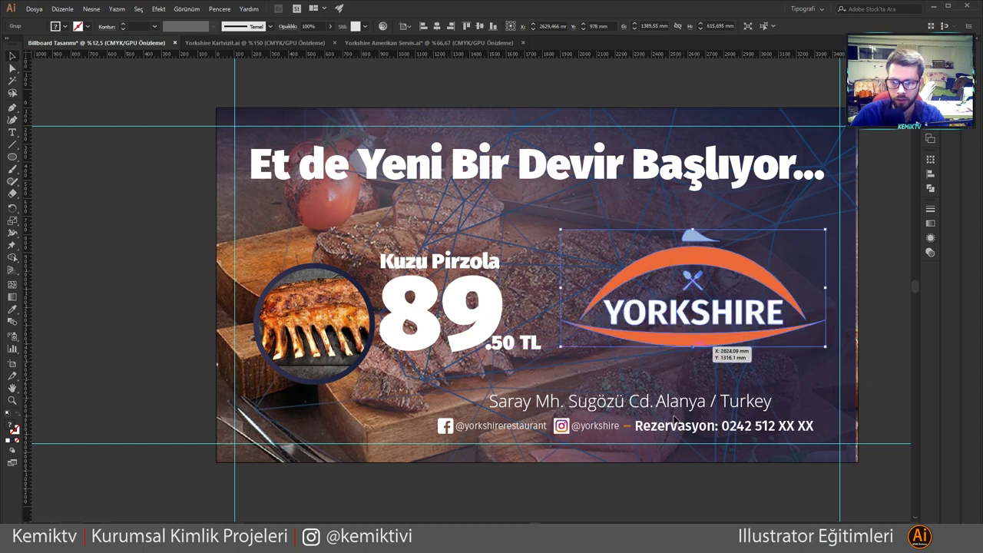
click(658, 474)
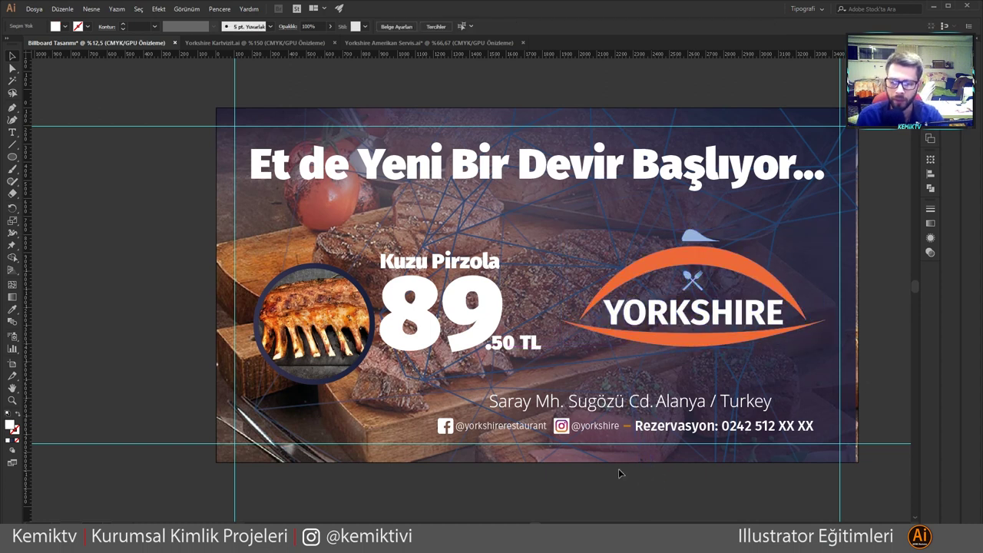
Step: Resize the lamb-chop photo circle, settling slightly smaller after enlarging it
click(369, 334)
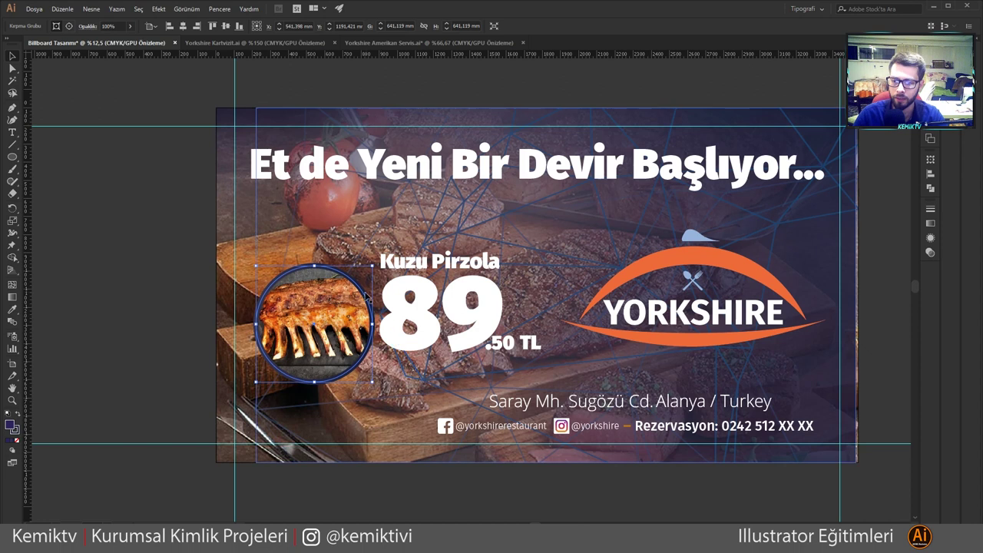
drag(371, 265, 425, 213)
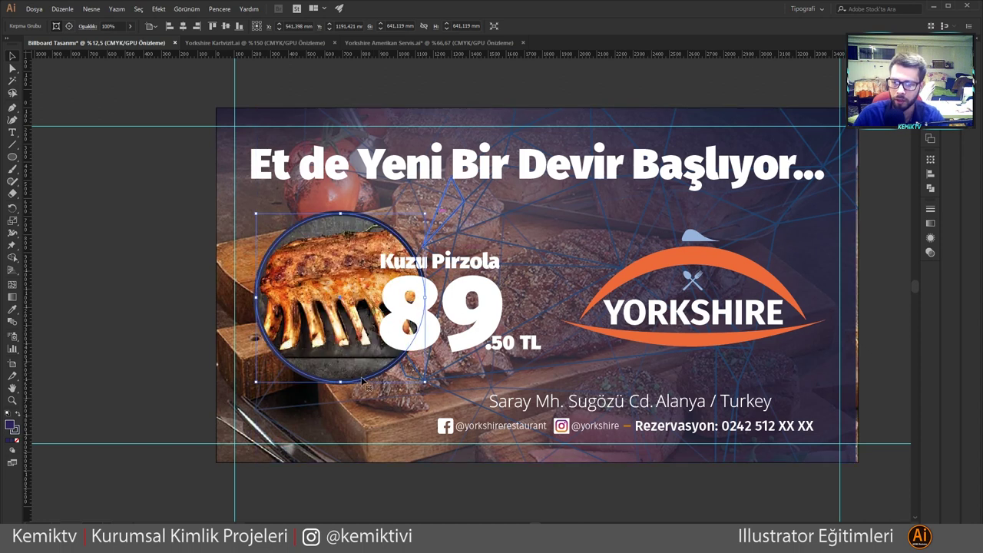
drag(426, 384, 442, 400)
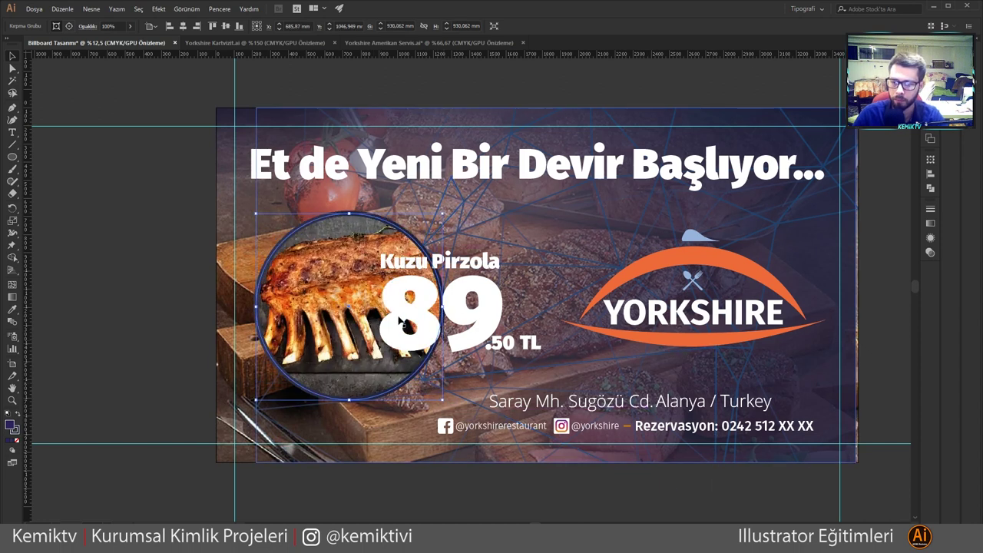
drag(446, 308, 407, 307)
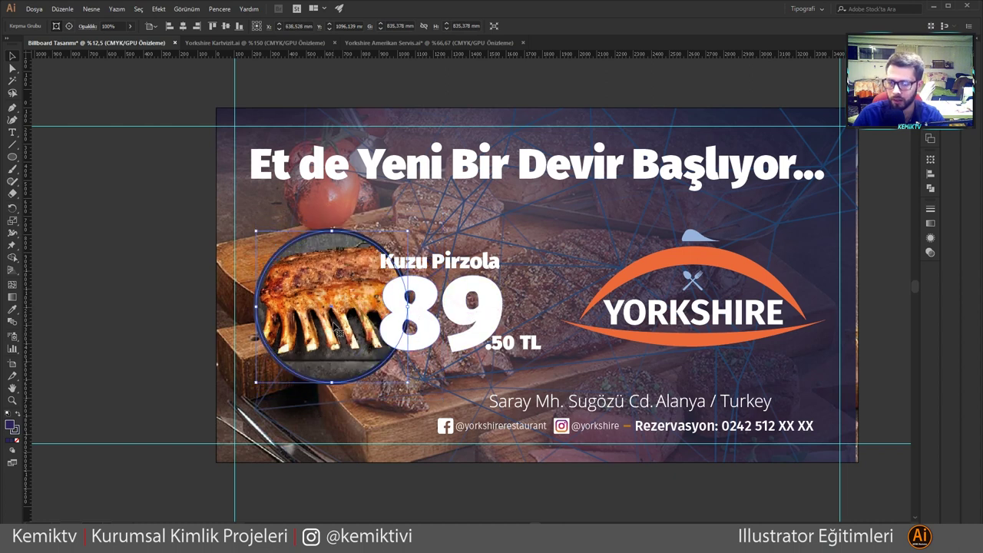
click(157, 380)
Step: Shift the 89.50 TL price block right, then select 89 with Kuzu Pirzola for Effect > Path
click(434, 301)
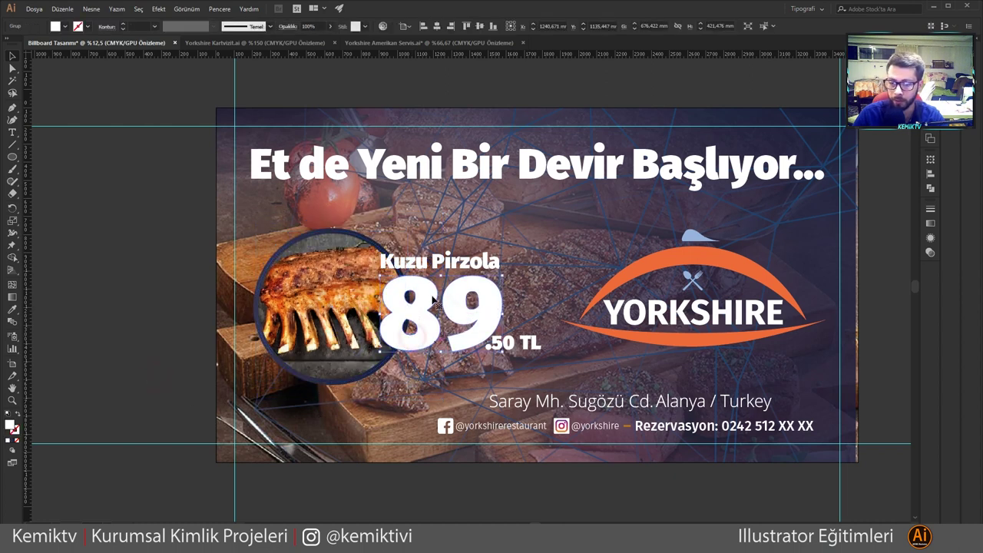
shift+click(522, 343)
drag(488, 325, 498, 325)
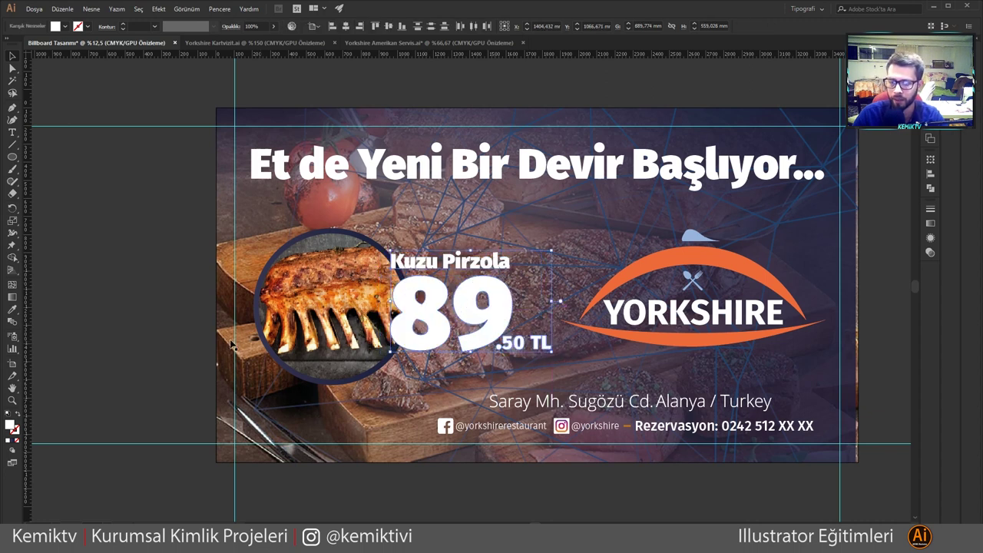
click(87, 315)
click(411, 329)
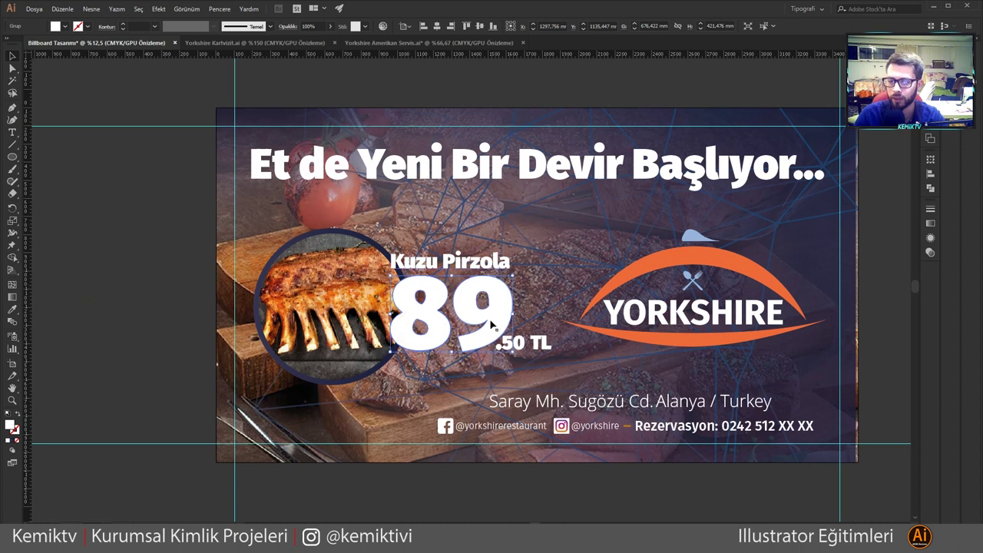
shift+click(474, 263)
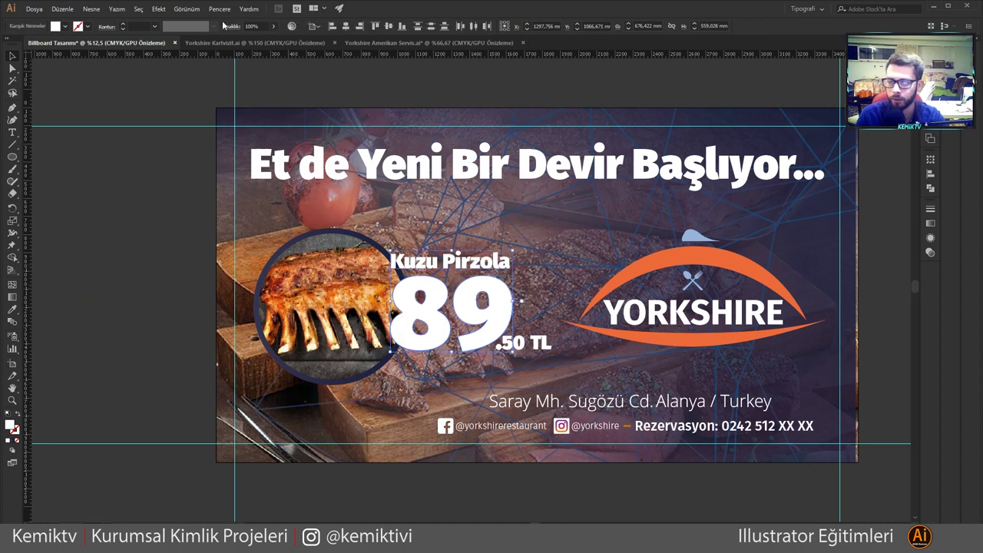
click(157, 10)
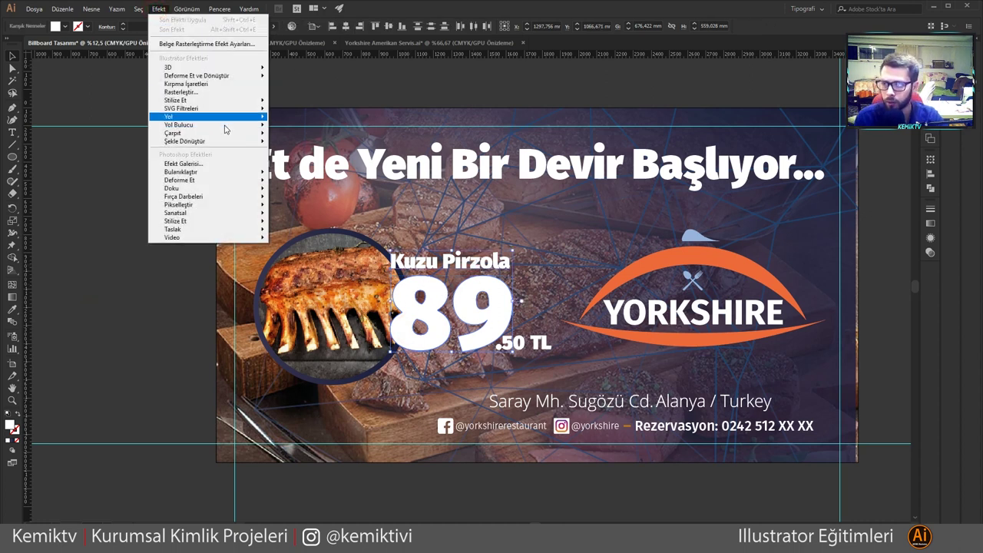
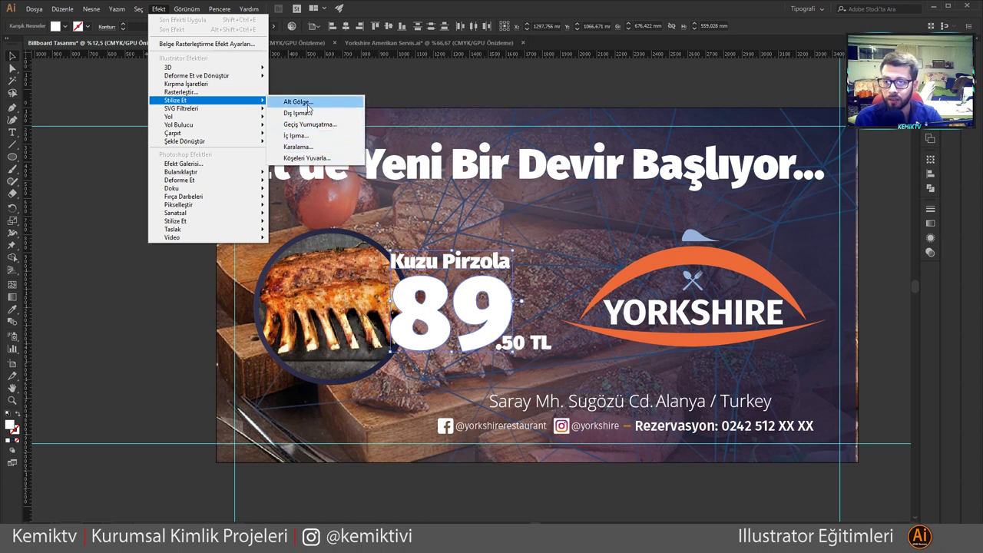
Step: Preview a drop shadow on the text with a 3 mm horizontal offset
click(303, 102)
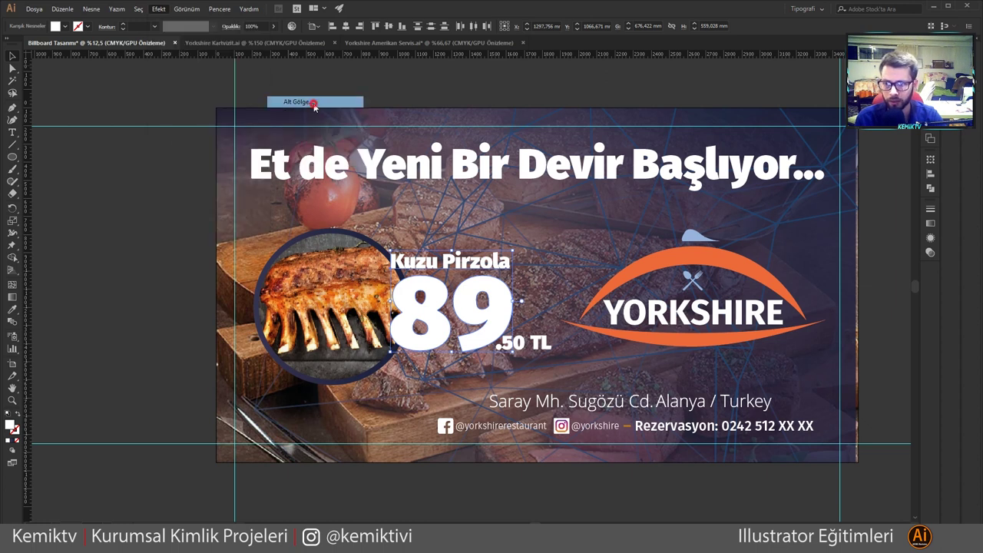
click(779, 341)
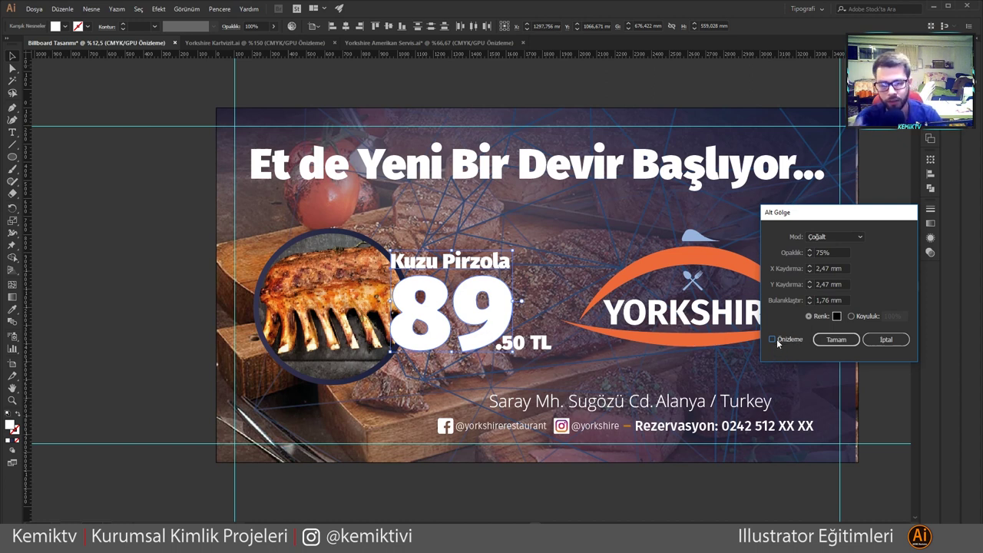
click(773, 339)
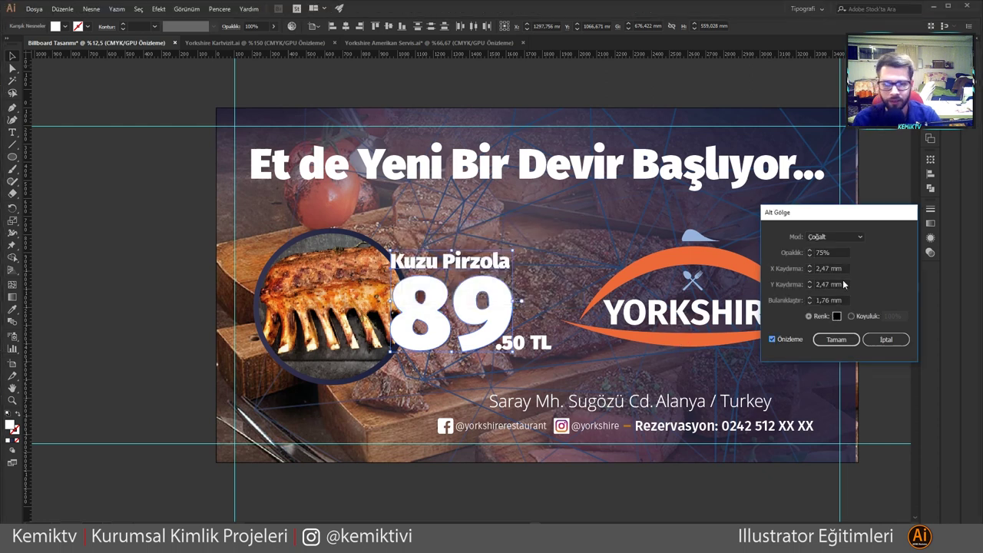
click(845, 268)
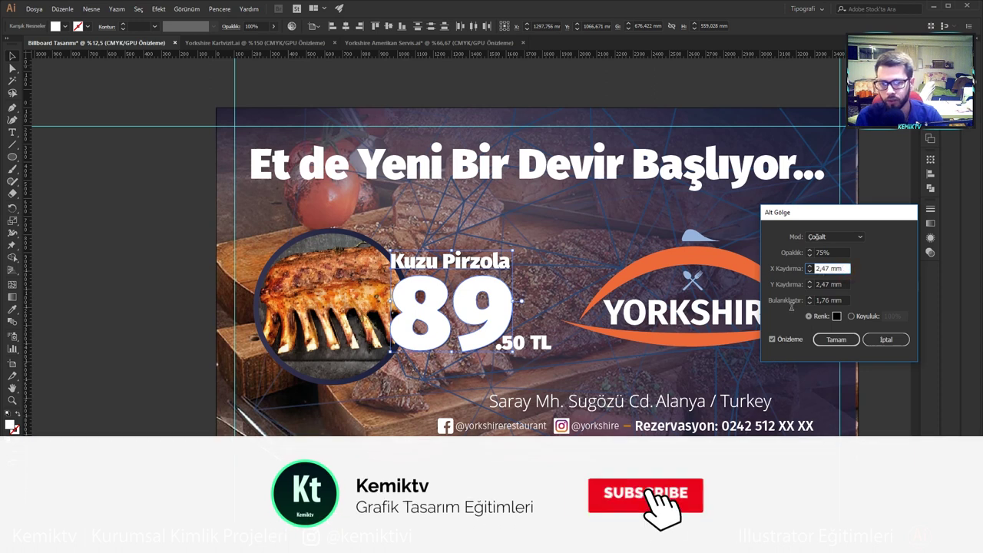
text(3)
key(Tab)
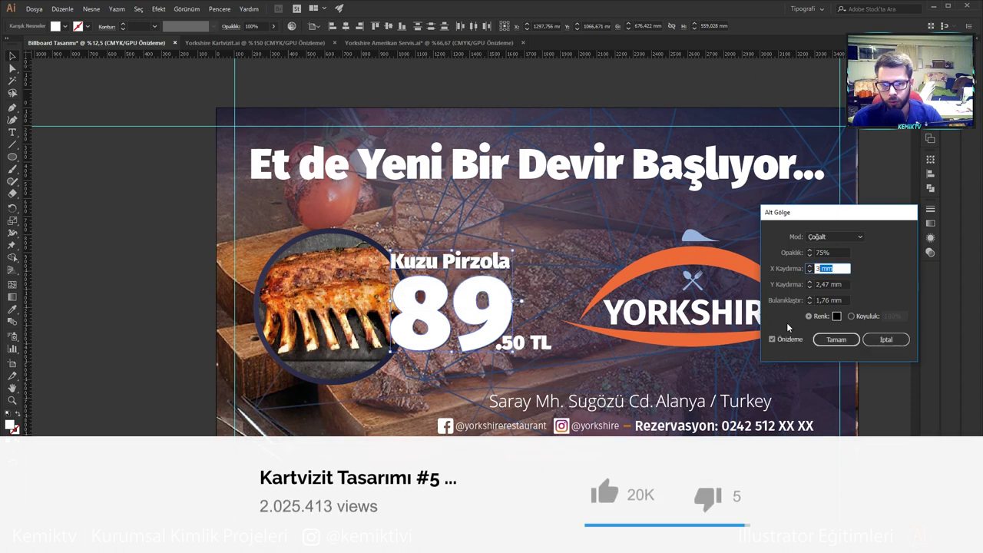
click(771, 339)
Step: Try a 1 mm horizontal, 10 mm vertical shadow offset, then discard the drop shadow
click(840, 269)
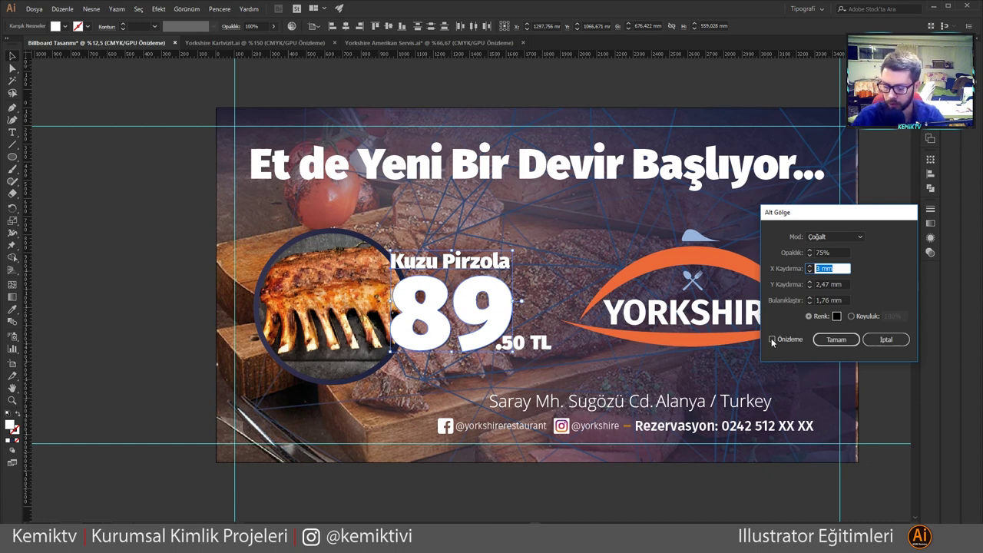
text(10)
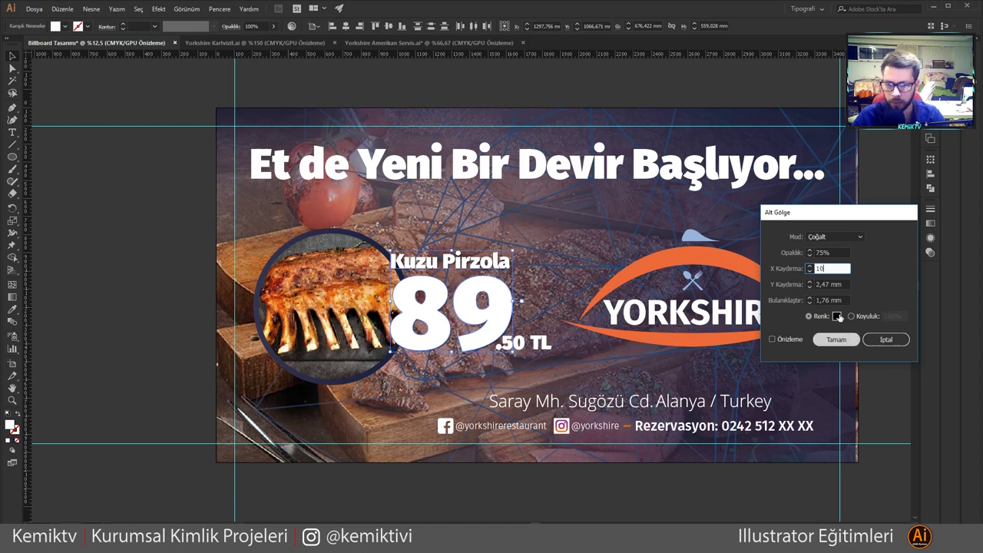
click(842, 285)
text(10)
click(834, 300)
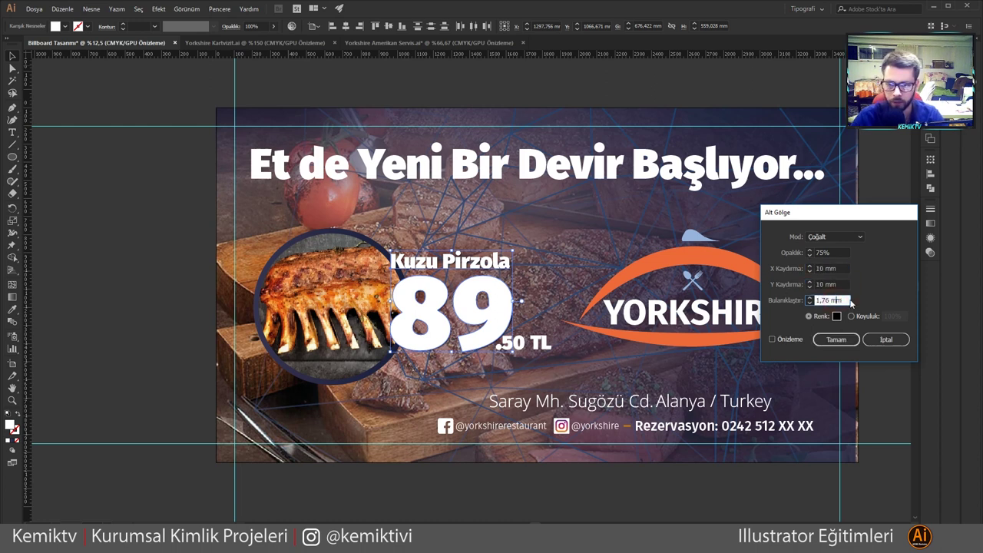
click(772, 339)
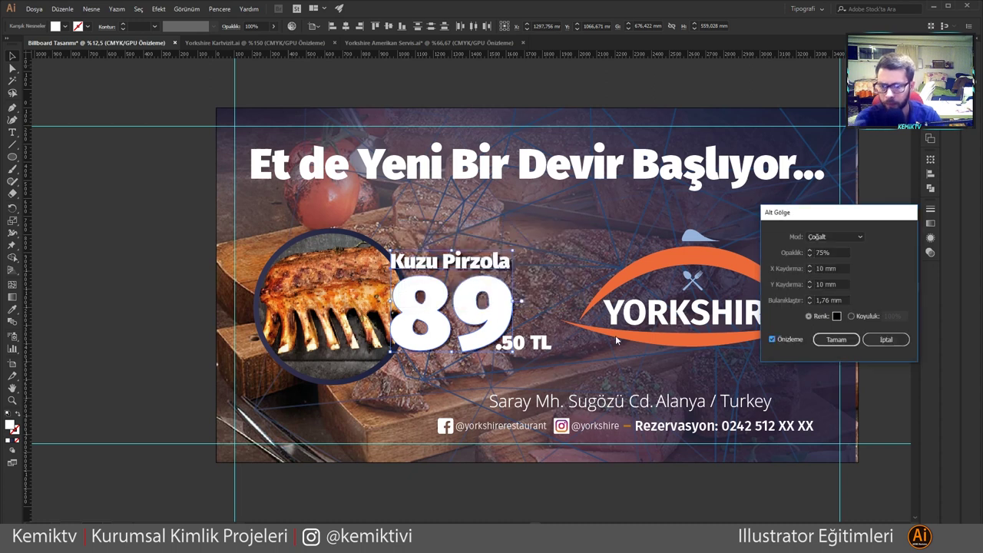
click(829, 300)
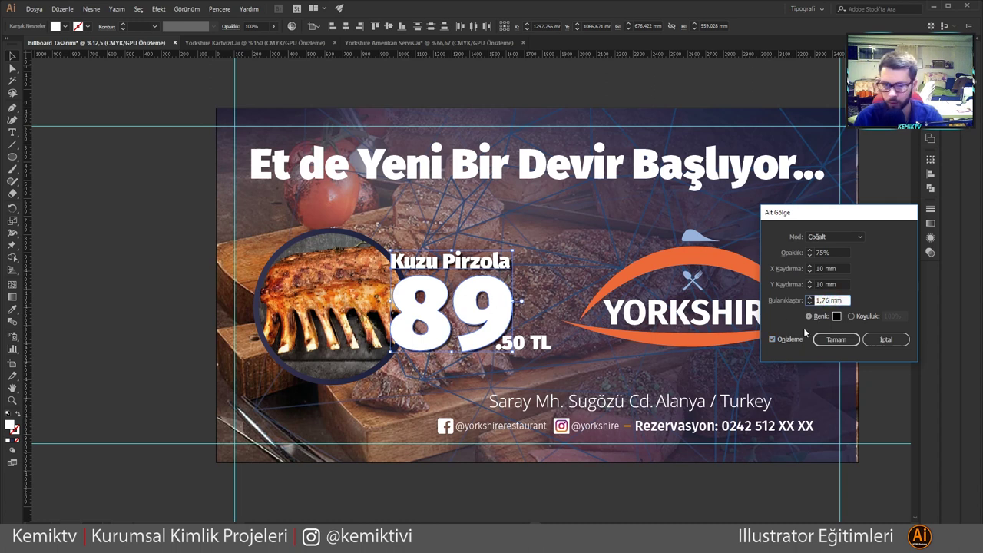
click(885, 338)
Step: Reposition the 89 price and Kuzu Pirzola heading slightly up and left
scroll(488, 328, up, 3)
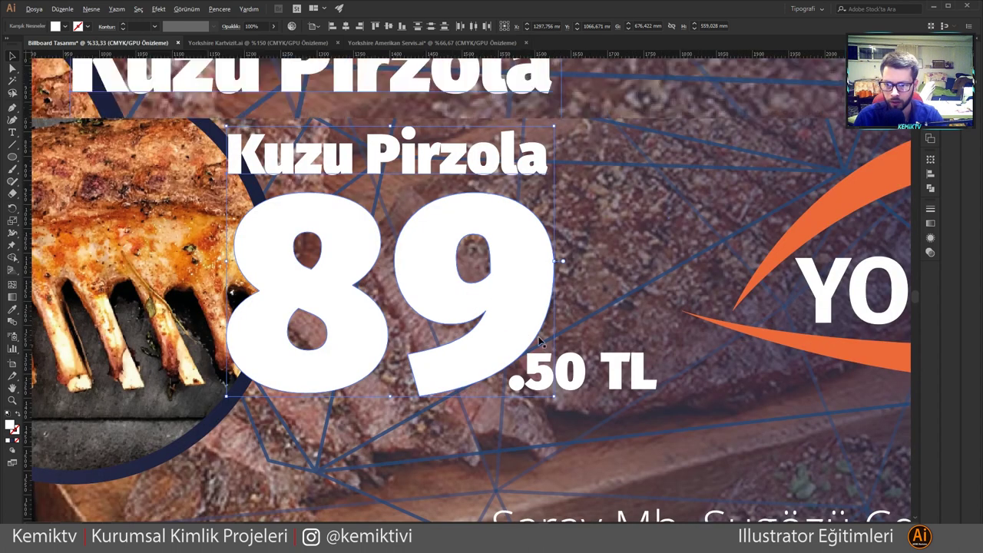
scroll(537, 338, up, 2)
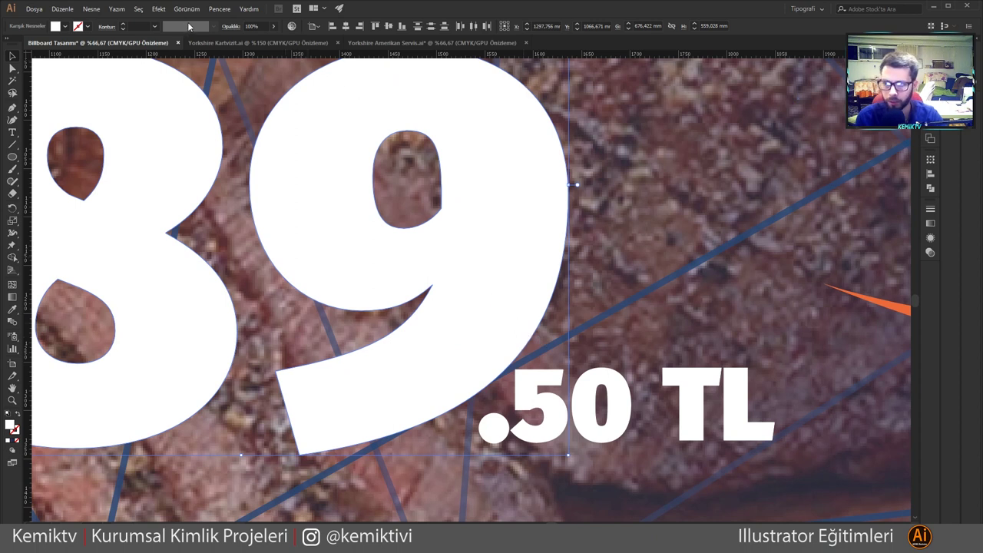
scroll(433, 146, down, 3)
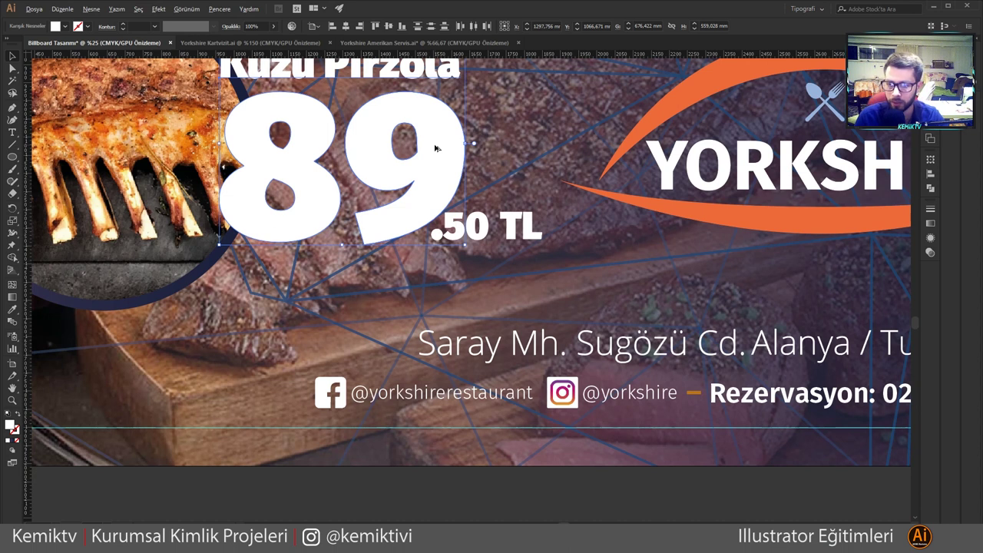
scroll(435, 147, down, 1)
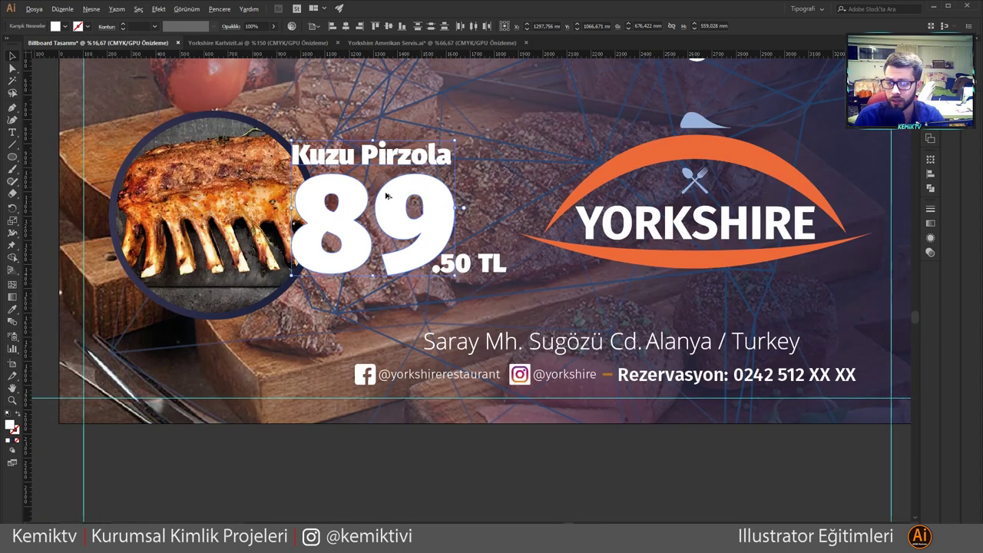
scroll(387, 196, up, 1)
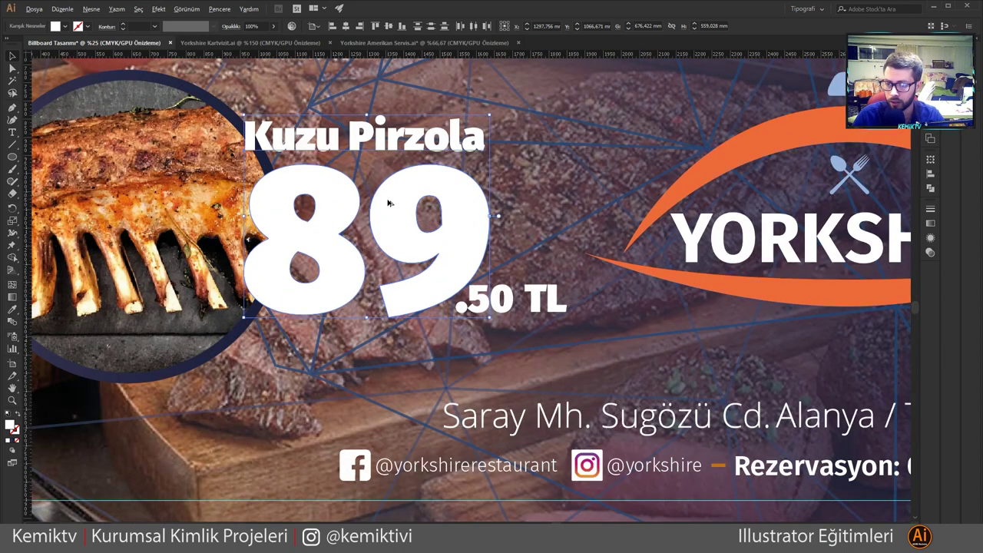
drag(388, 203, 399, 204)
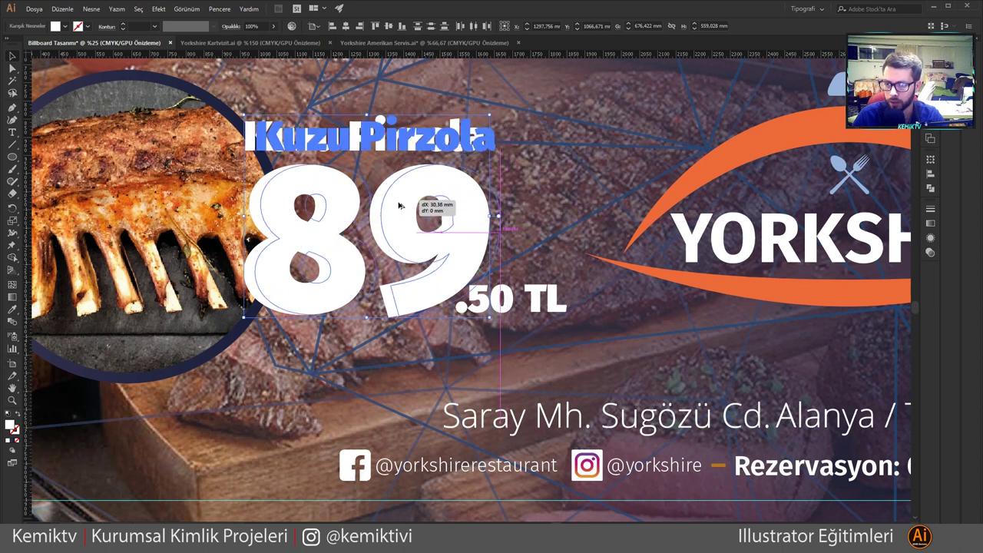
drag(398, 204, 386, 209)
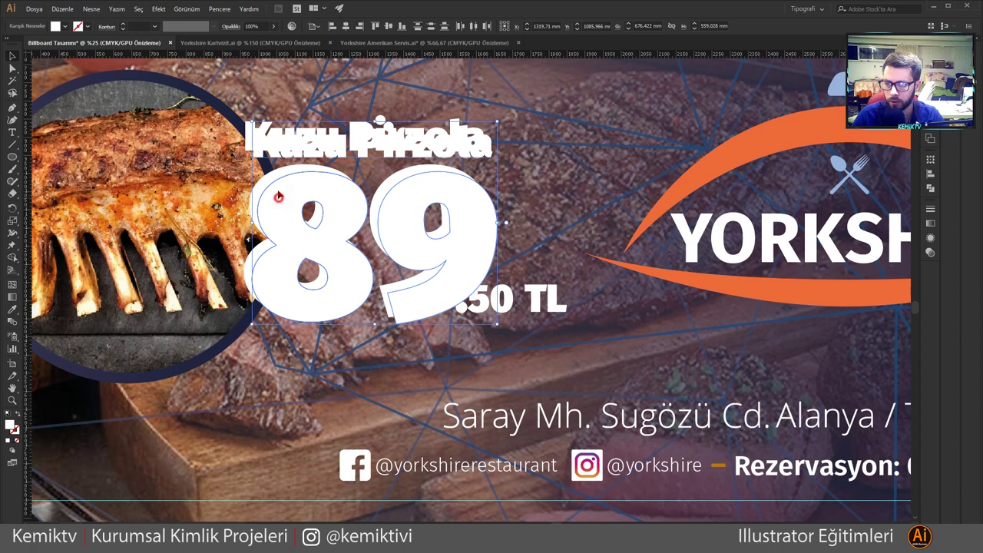
drag(278, 196, 272, 189)
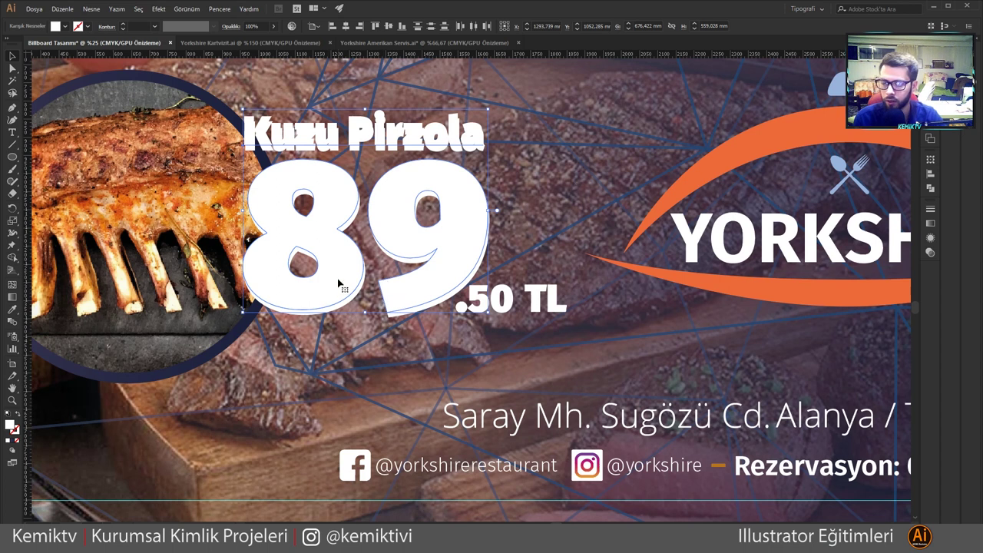
Step: Group the price and heading, then duplicate the group offset to the left
key(ctrl+g)
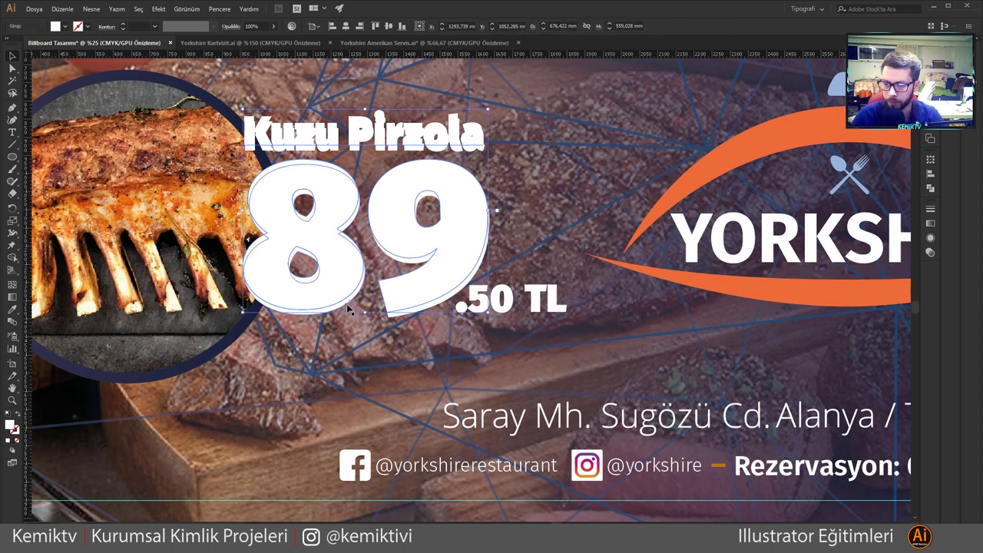
click(346, 303)
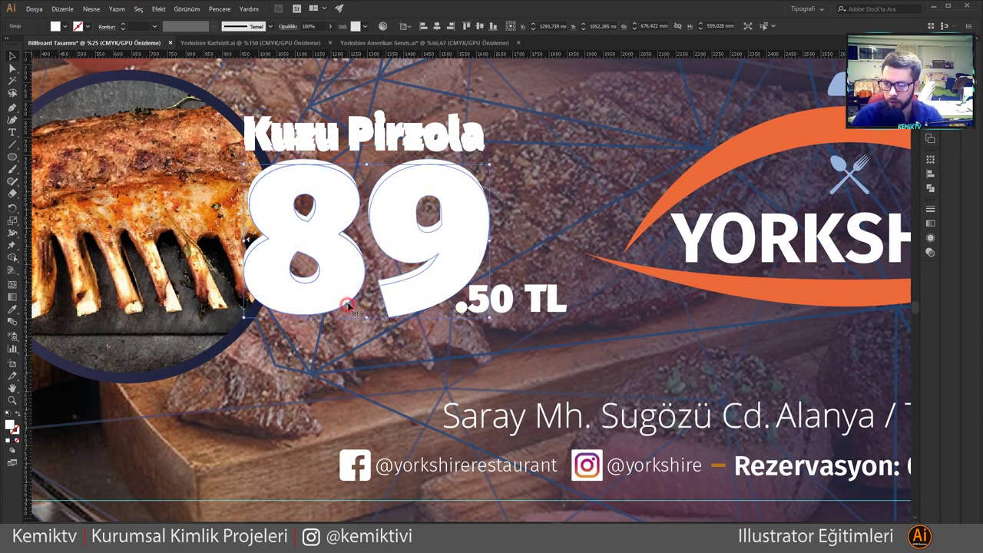
click(338, 142)
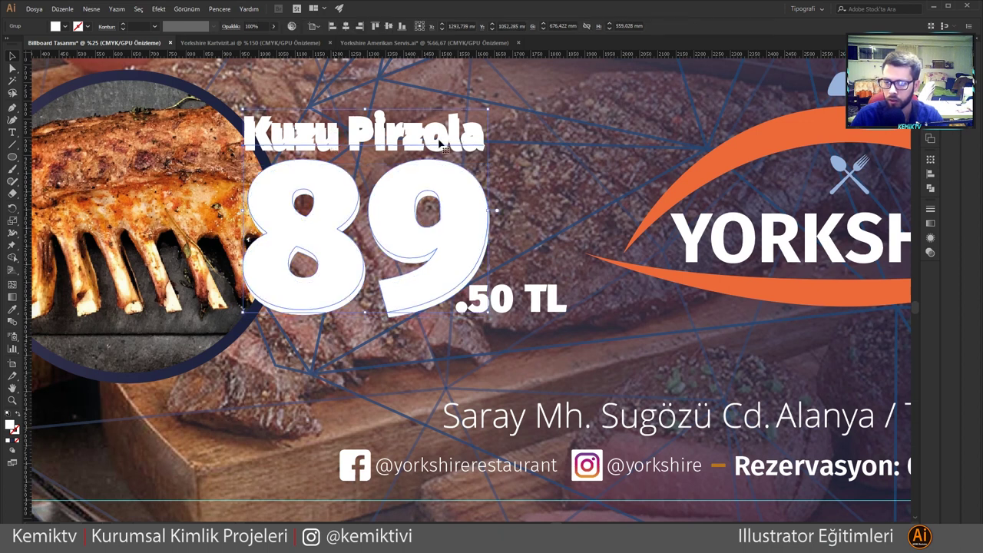
drag(460, 187, 456, 214)
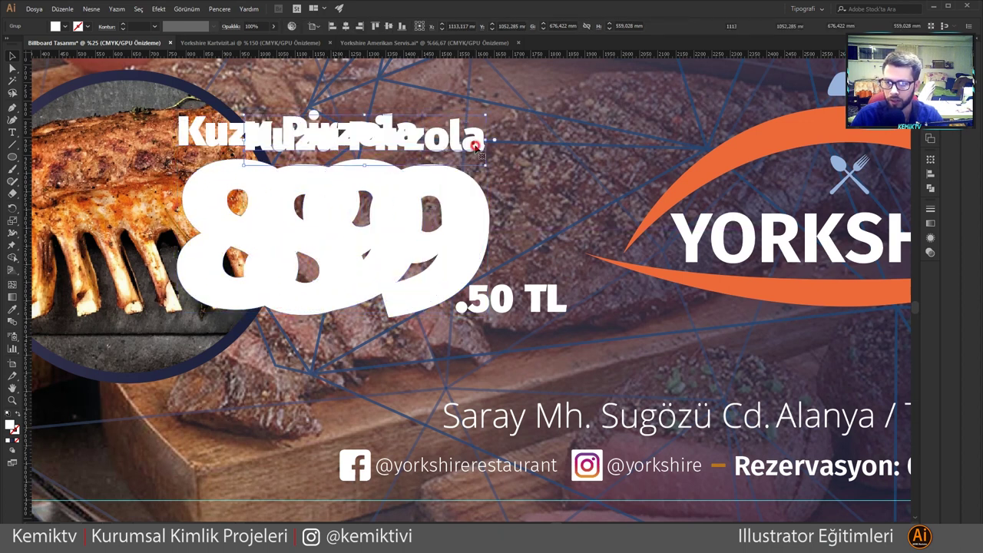
shift+click(521, 305)
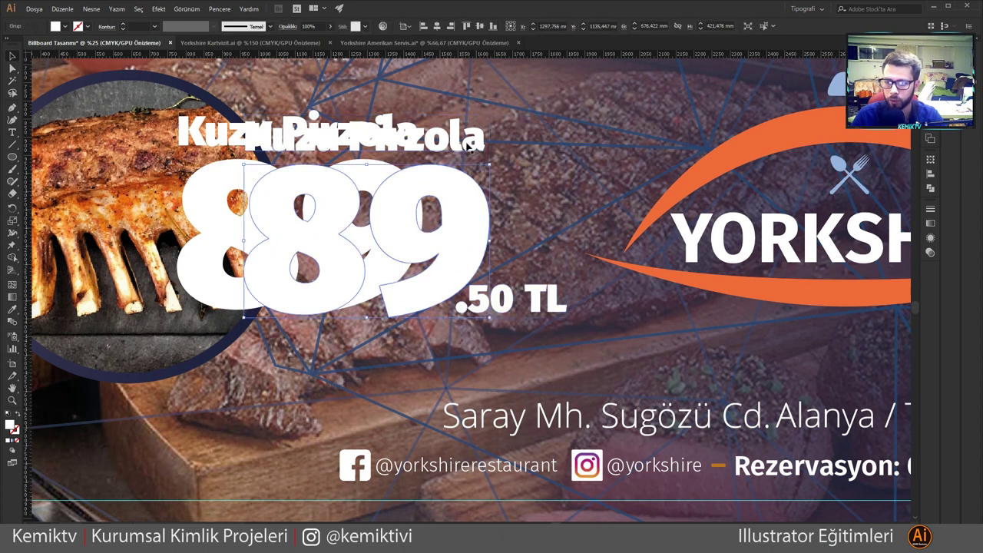
shift+click(464, 300)
Step: Fill the duplicated price group with black and lower its opacity to 82%
click(65, 27)
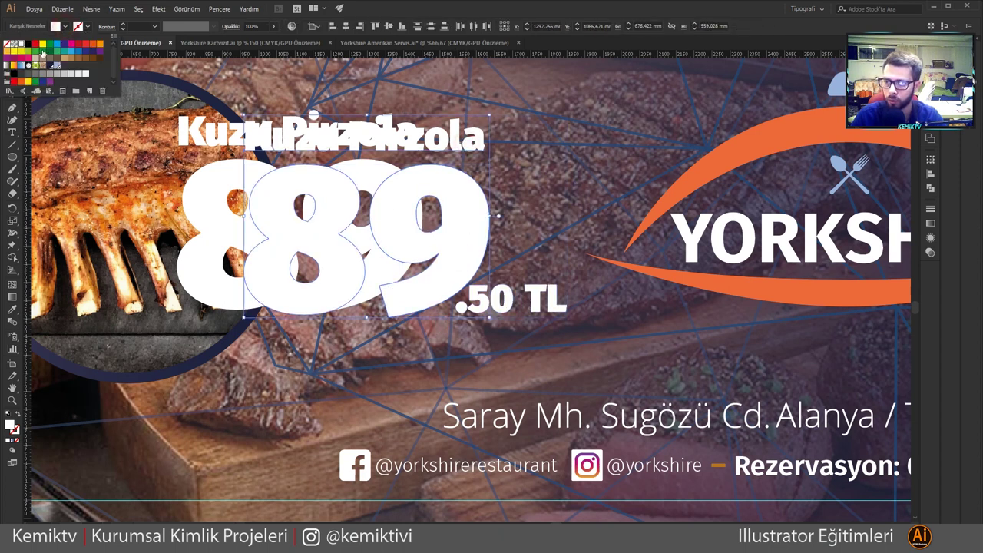
click(27, 44)
click(271, 27)
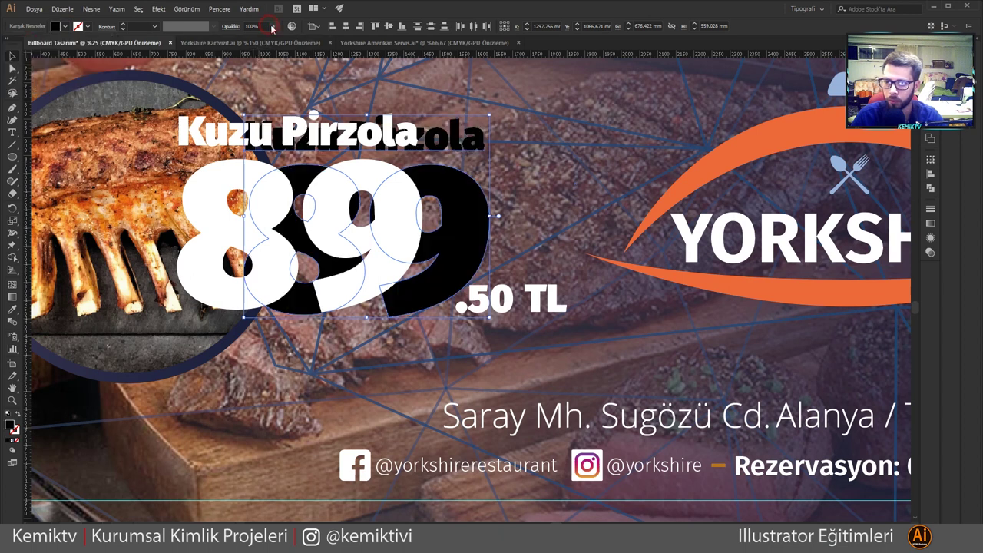
drag(246, 40, 262, 39)
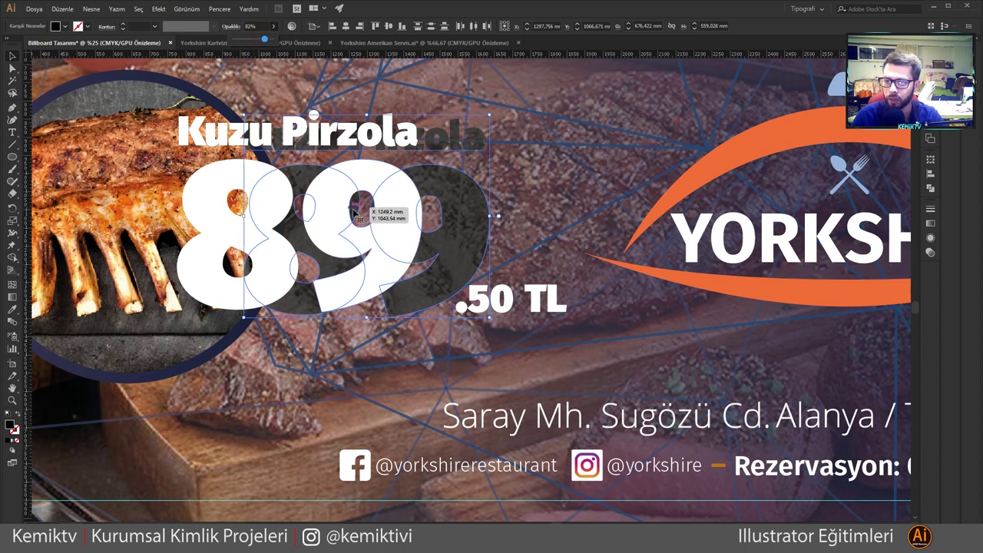
Step: Move the white Kuzu Pirzola/89 group right beside the lamb chop photo and nudge it down
click(361, 250)
drag(359, 244, 423, 243)
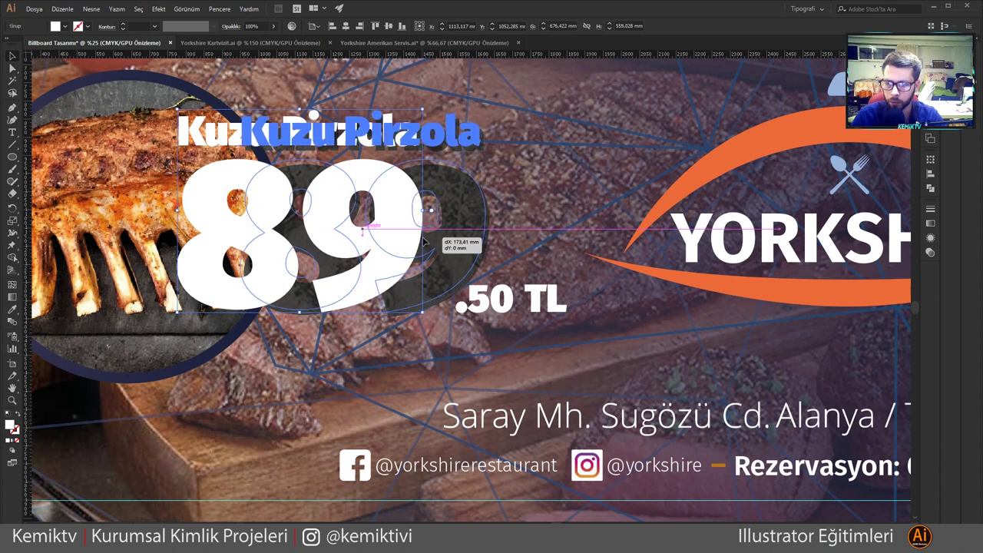
drag(423, 242, 423, 242)
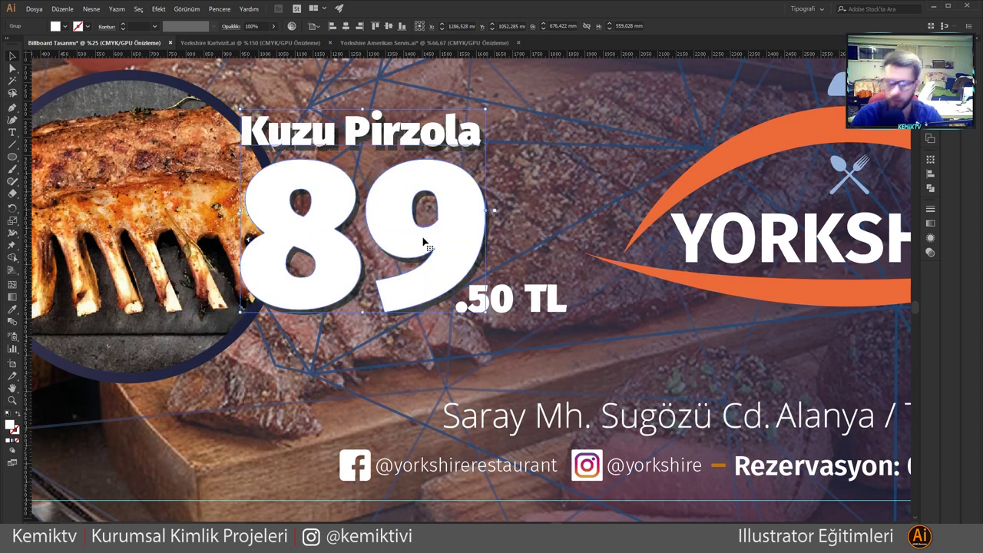
key(Down)
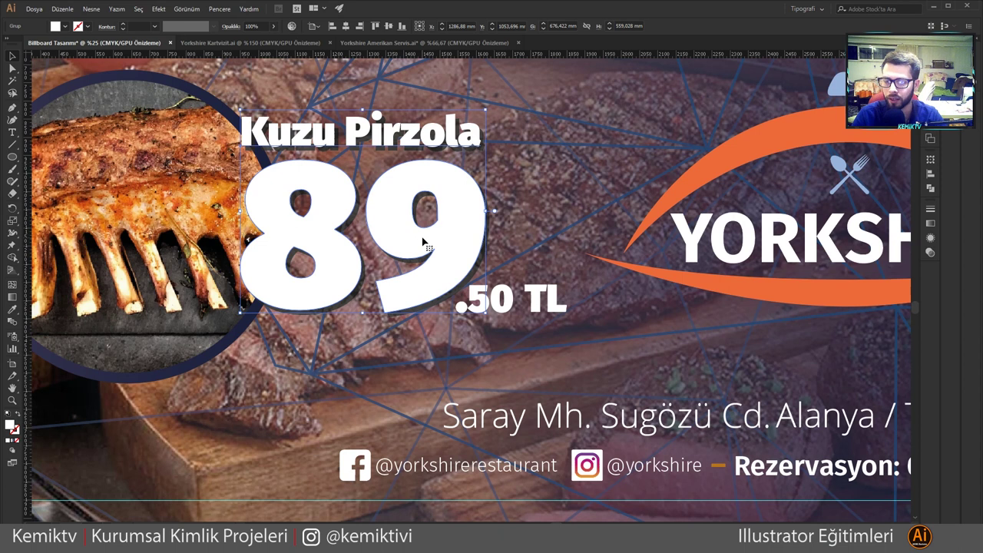
Step: Zoom in and nudge the 89 price group into line with the .50 TL
scroll(439, 254, up, 4)
drag(468, 312, 464, 325)
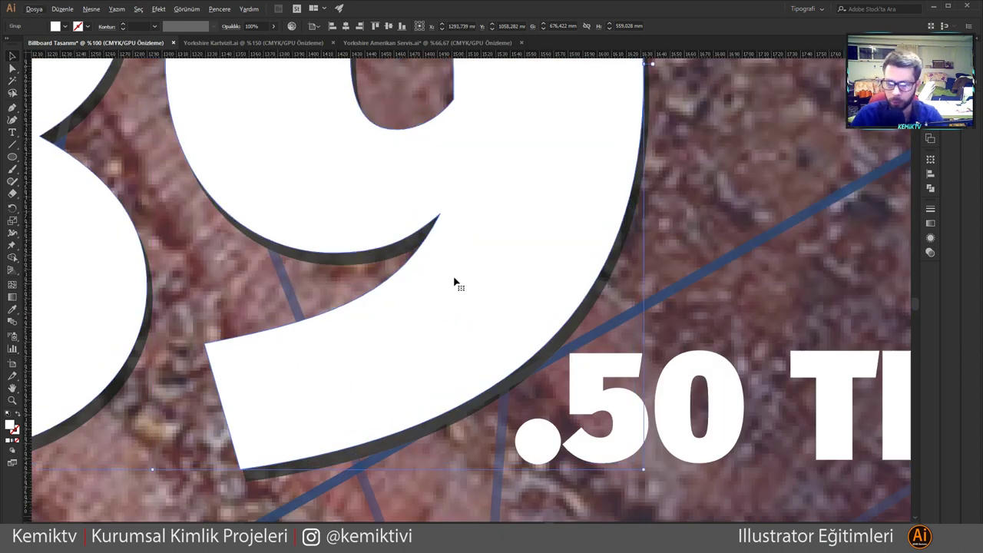
scroll(454, 282, down, 3)
scroll(453, 283, down, 2)
click(438, 456)
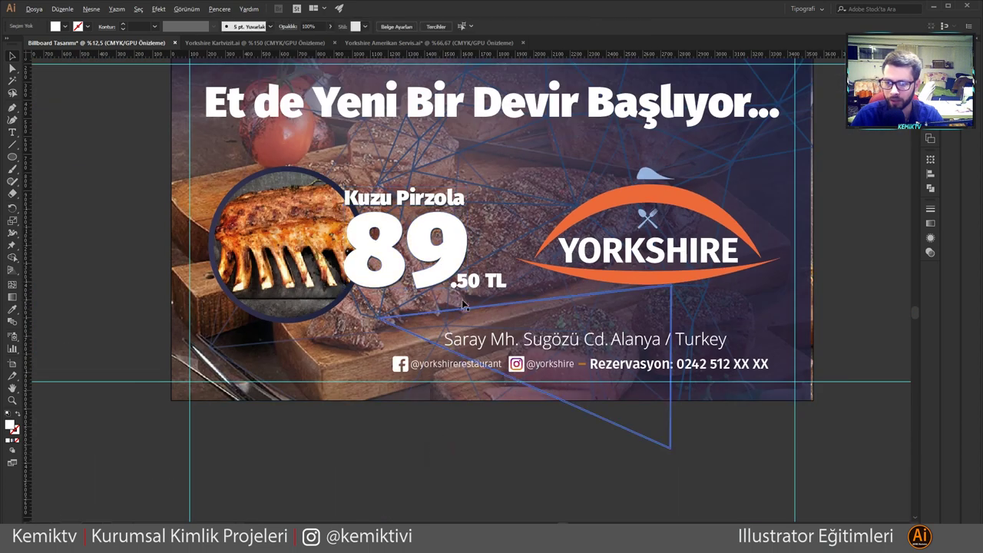
scroll(463, 304, up, 2)
scroll(439, 268, up, 2)
scroll(443, 279, up, 3)
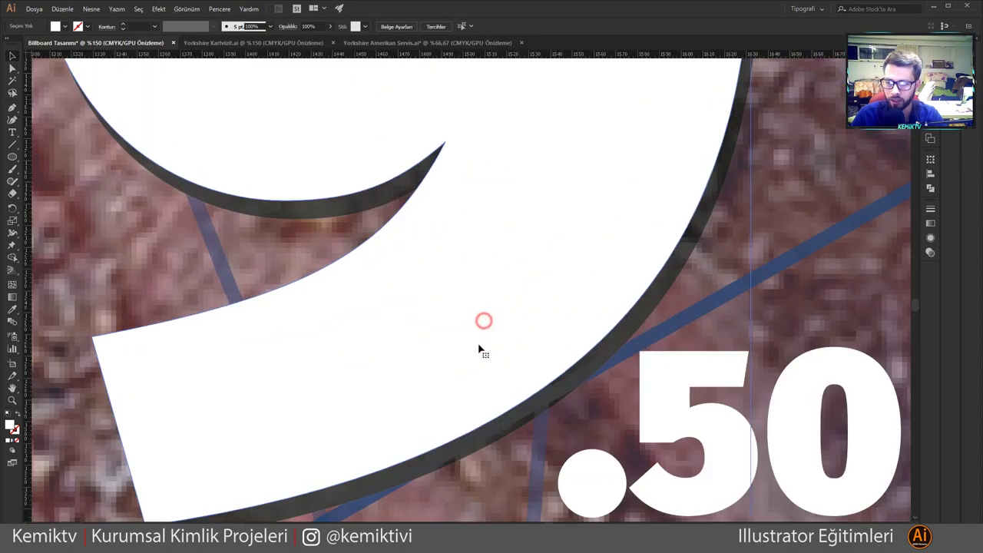
Step: Fine-tune the 89 group once more and select the 'Et de Yeni Bir Devir Başlıyor...' headline
drag(478, 349, 457, 341)
scroll(465, 338, down, 4)
scroll(465, 337, down, 2)
scroll(466, 336, up, 5)
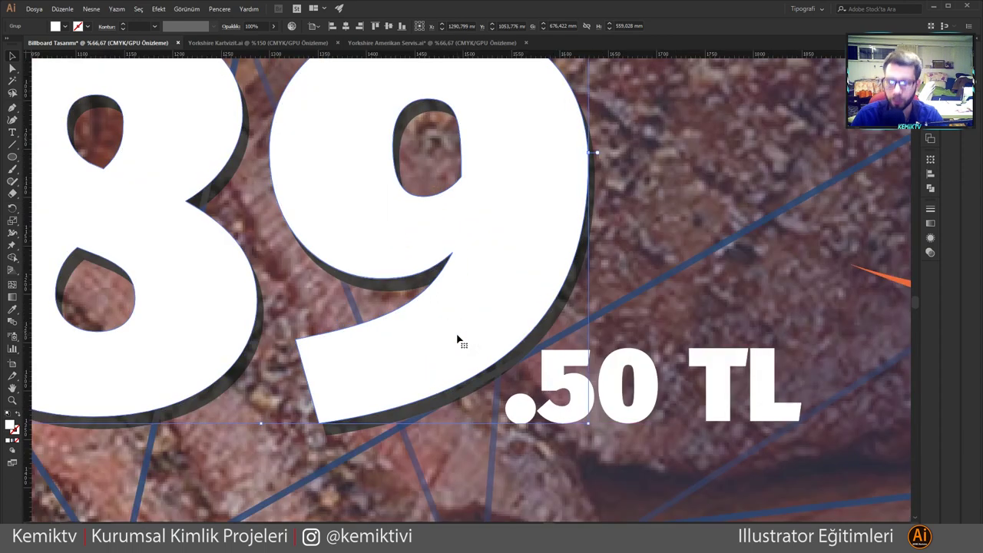
scroll(456, 340, down, 3)
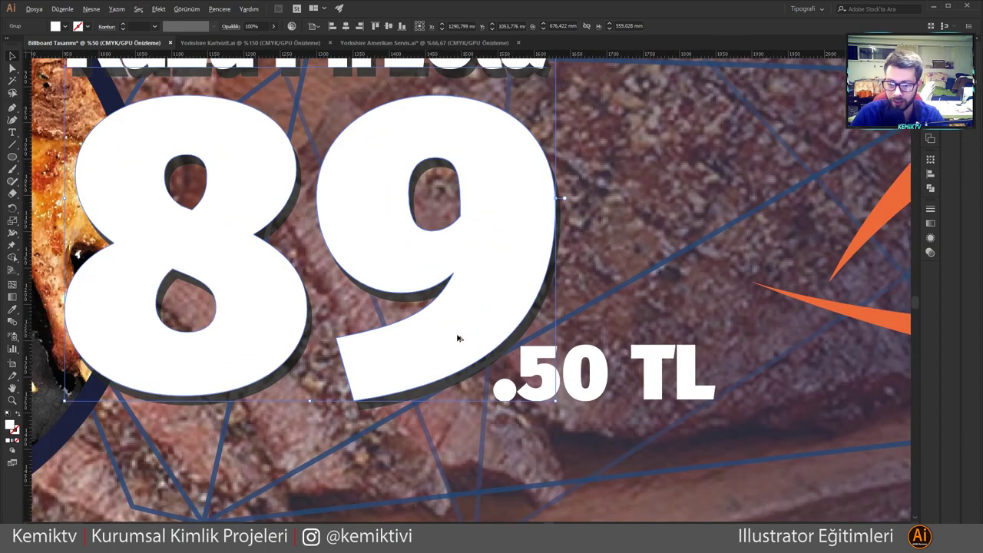
scroll(457, 337, down, 3)
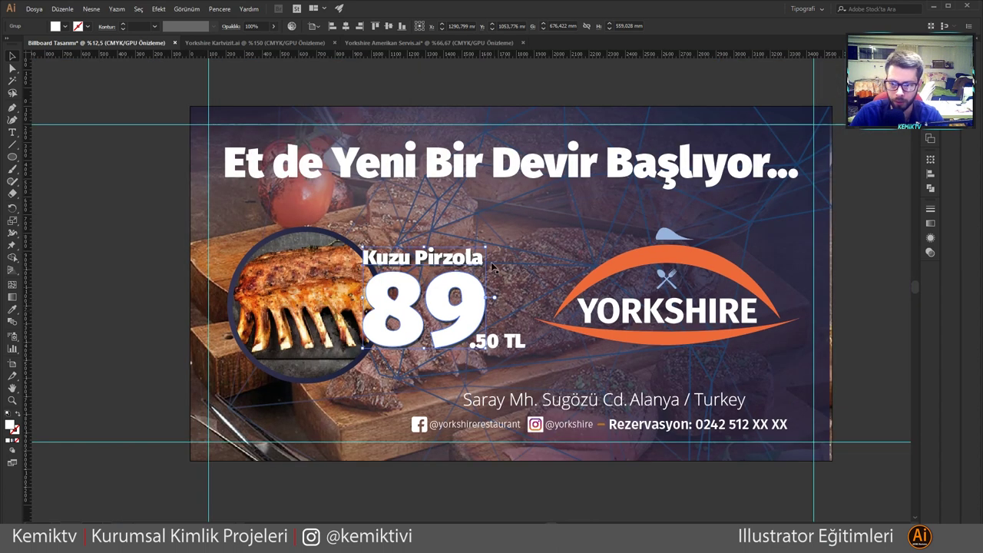
click(476, 171)
scroll(476, 175, up, 1)
Step: Duplicate the headline and make the lower copy black at 82% opacity
drag(457, 186, 453, 181)
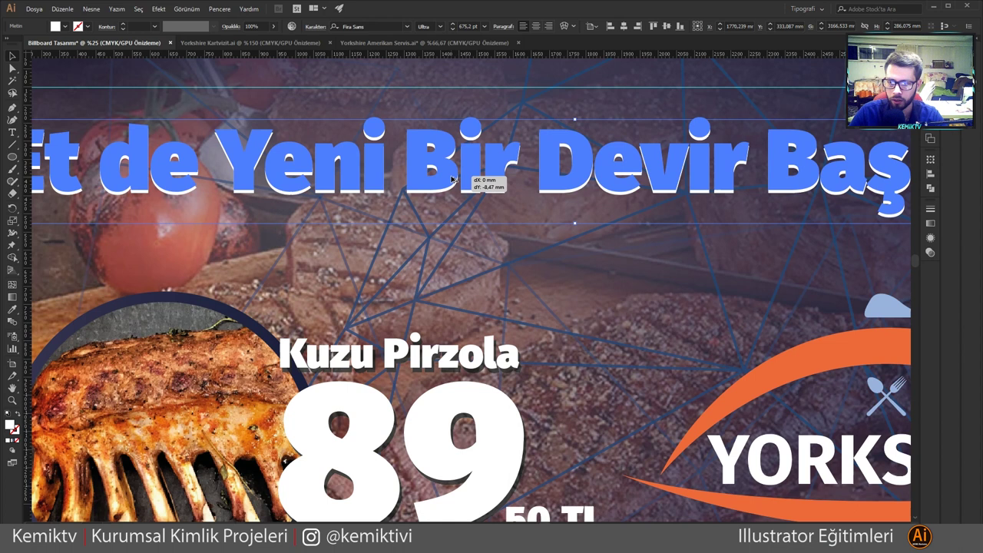
drag(453, 181, 443, 117)
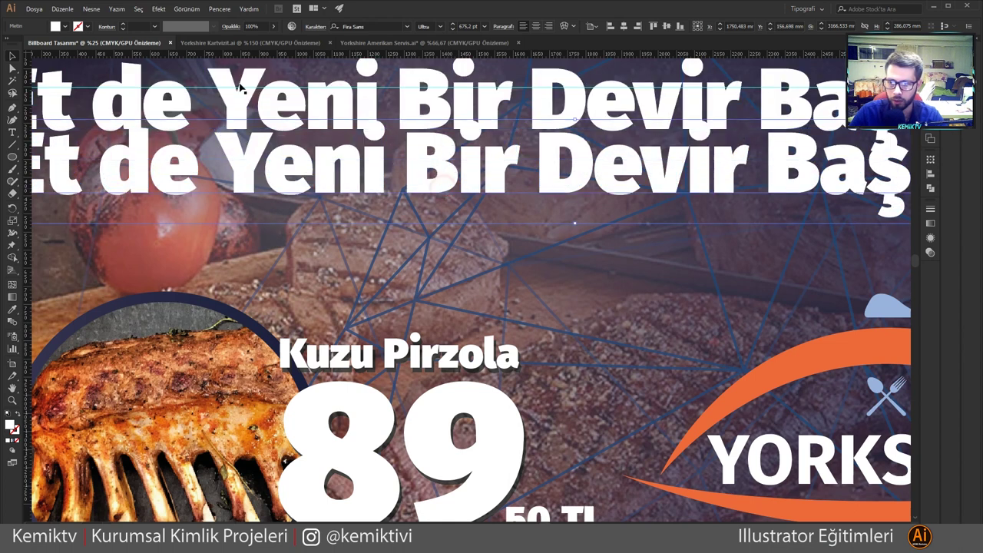
click(64, 26)
click(29, 44)
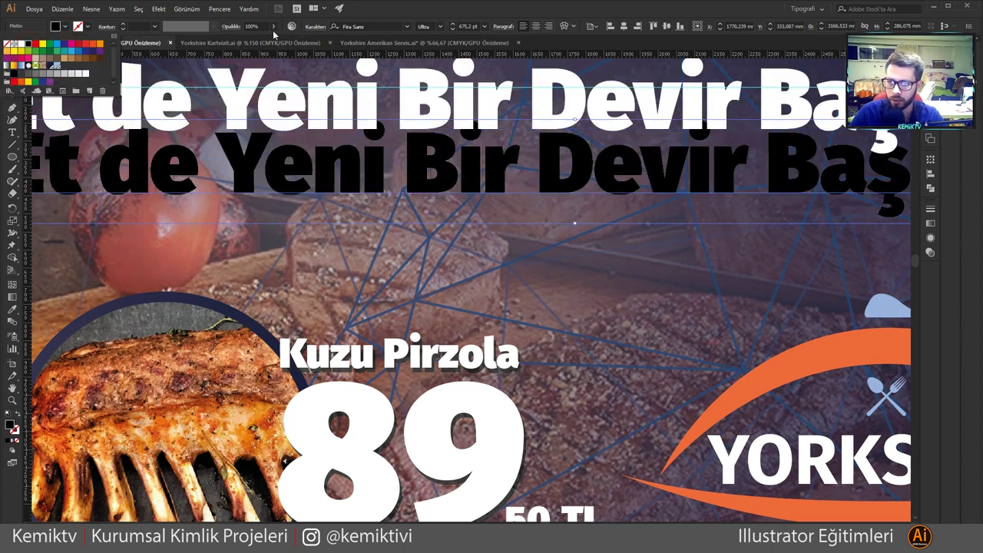
click(275, 27)
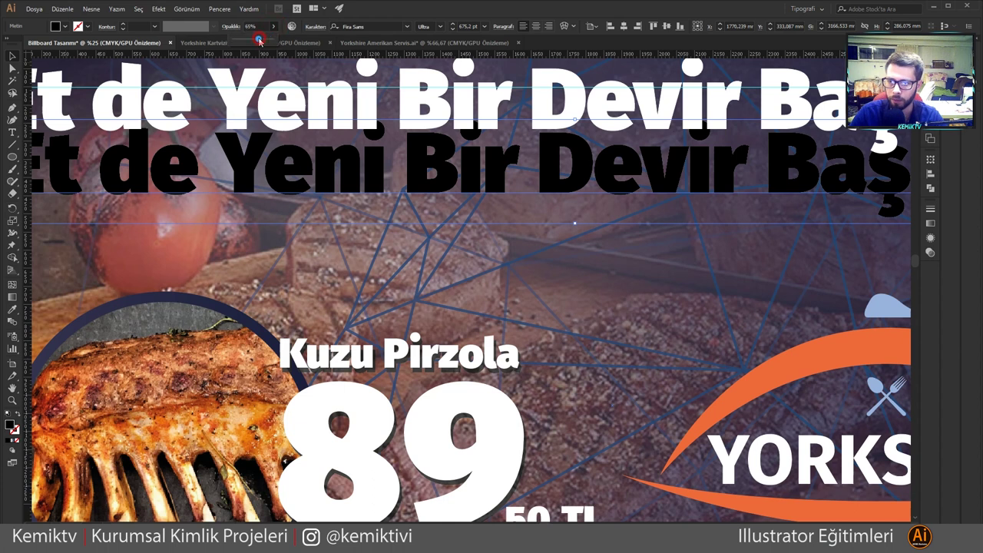
drag(260, 40, 268, 40)
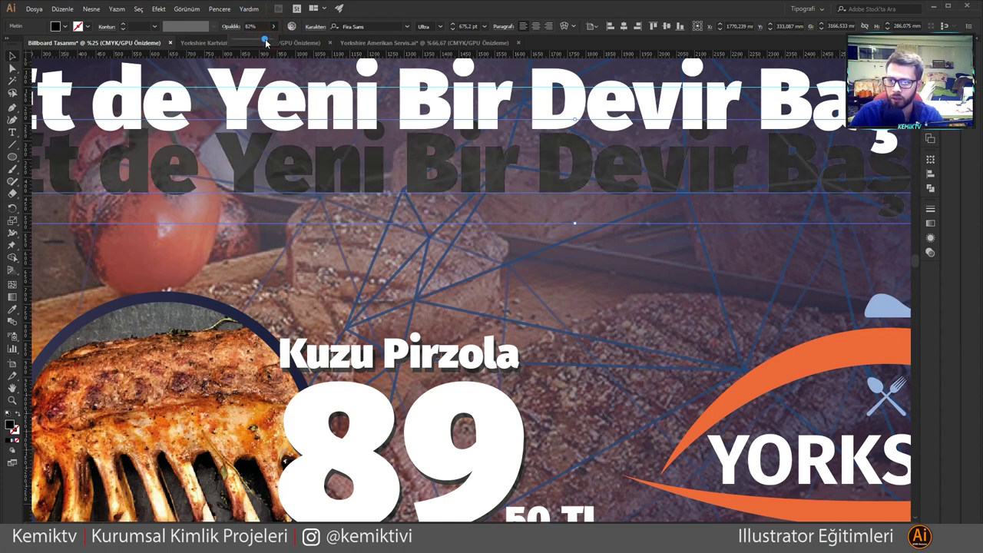
Step: Place the white headline slightly offset over its black shadow copy and clear the selection
drag(352, 112, 350, 174)
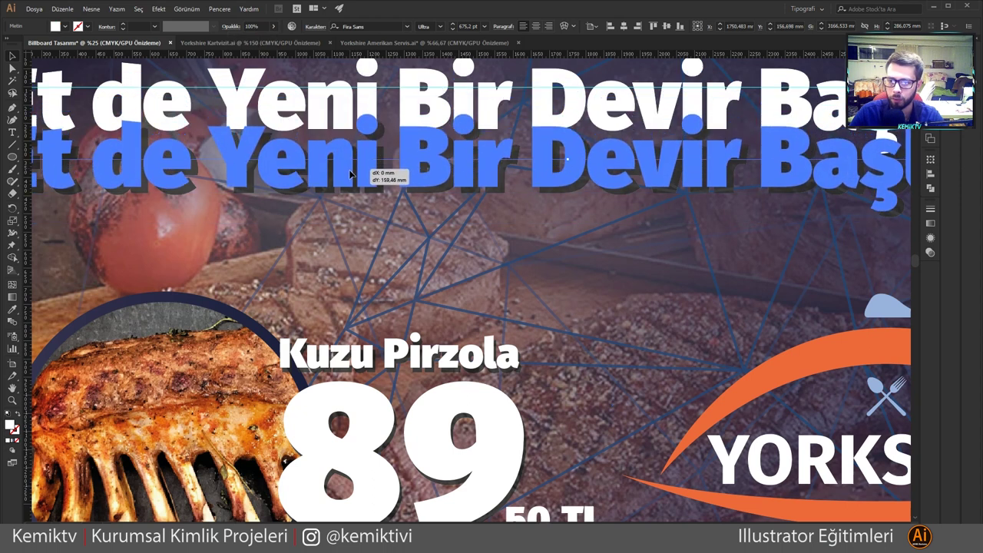
key(ctrl+z)
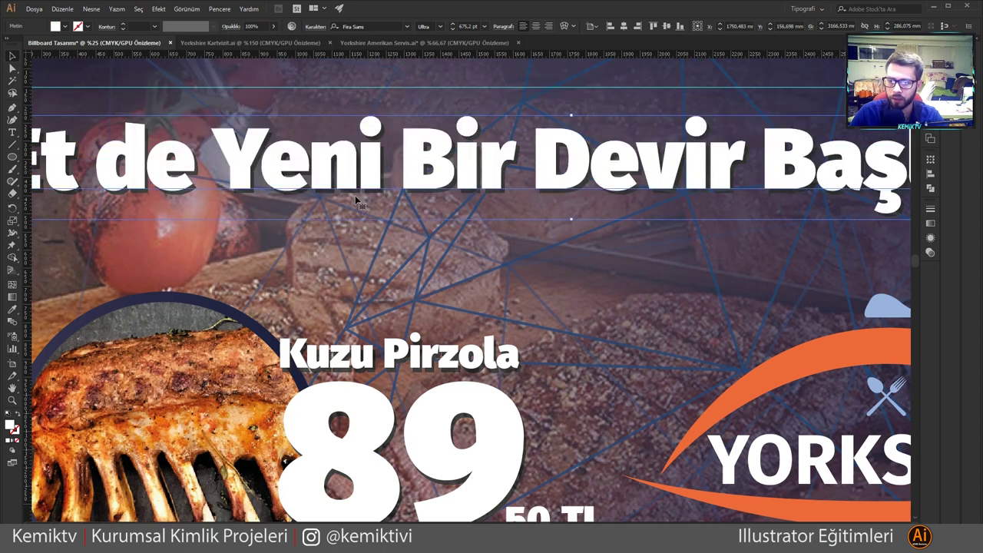
key(ctrl+0)
click(722, 209)
scroll(528, 275, up, 1)
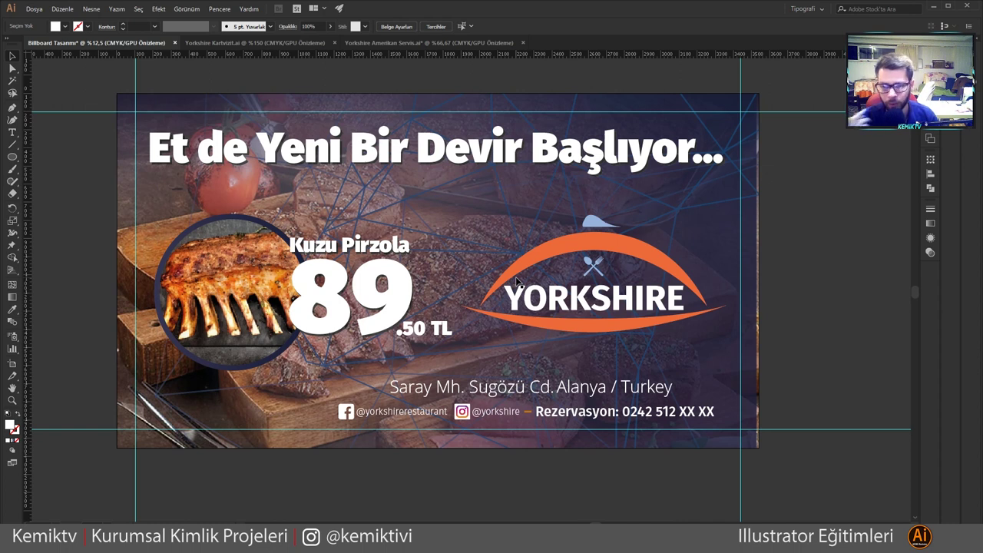
Step: Zoom in on the billboard's right edge to inspect the brown strip
click(701, 354)
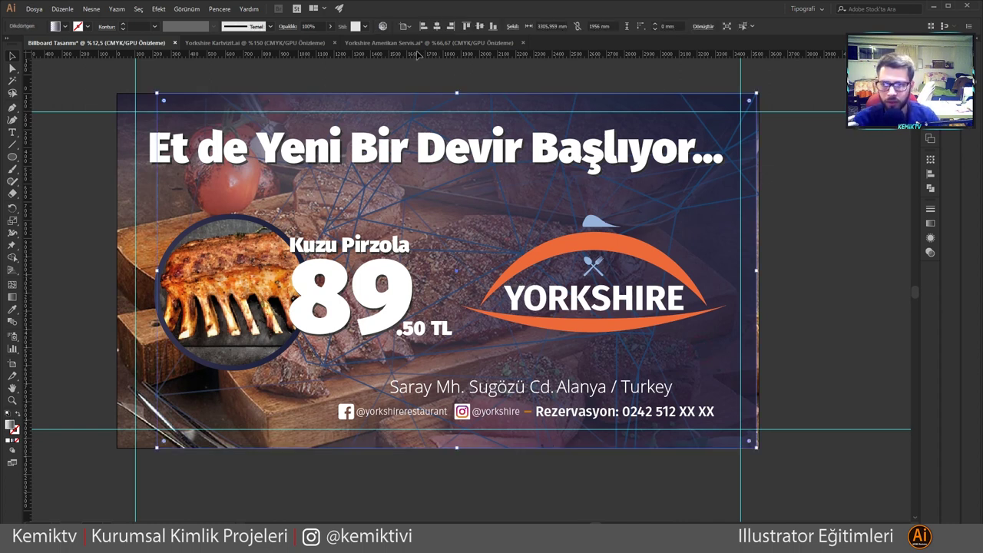
click(840, 404)
scroll(731, 350, up, 5)
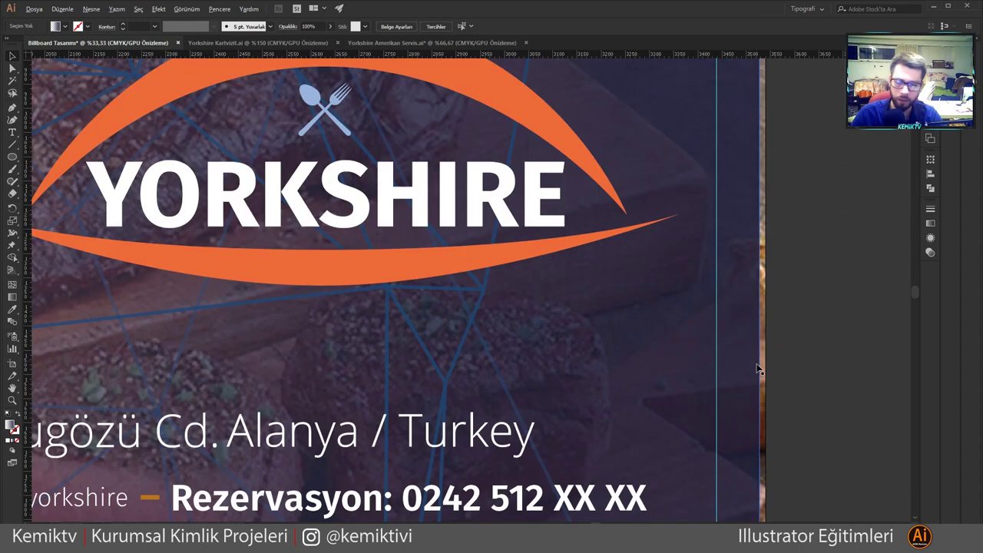
scroll(731, 350, up, 5)
drag(737, 351, 741, 359)
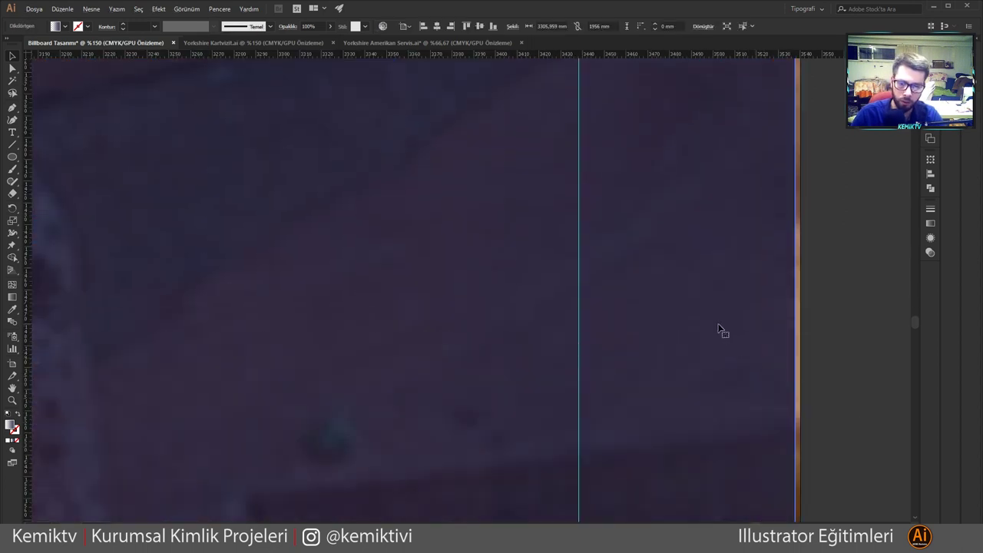
scroll(722, 331, down, 5)
scroll(764, 307, down, 5)
click(739, 284)
scroll(596, 310, up, 2)
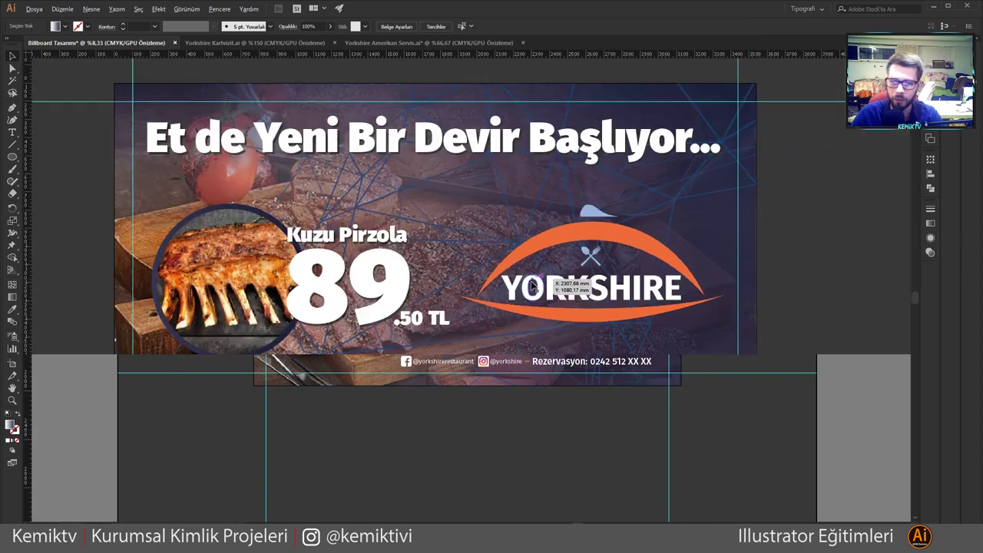
scroll(756, 307, up, 1)
scroll(773, 377, up, 3)
scroll(773, 377, up, 6)
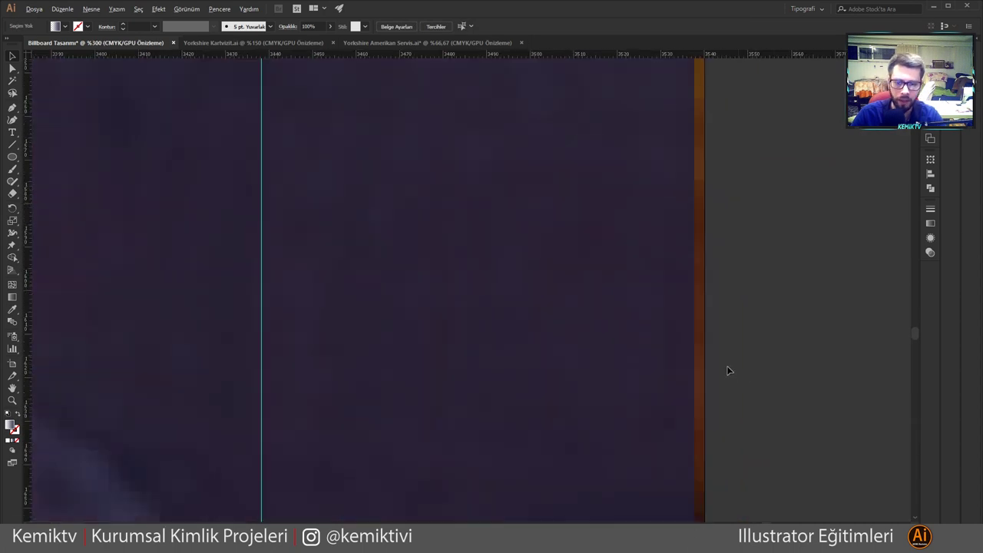
scroll(675, 350, up, 2)
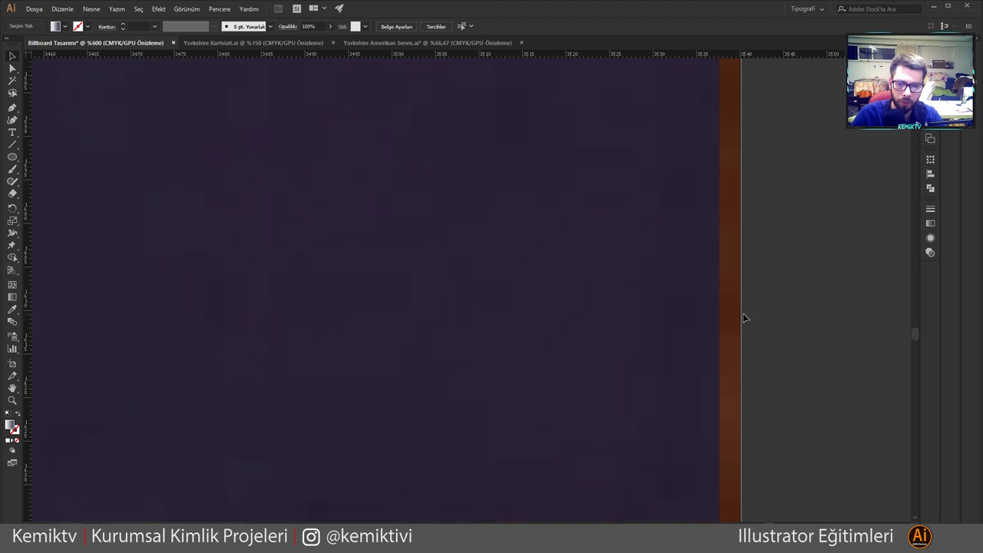
Step: Extend the purple background rectangle over the right-edge brown strip, discarding a stray ellipse
click(11, 156)
drag(739, 205, 719, 217)
key(ctrl+z)
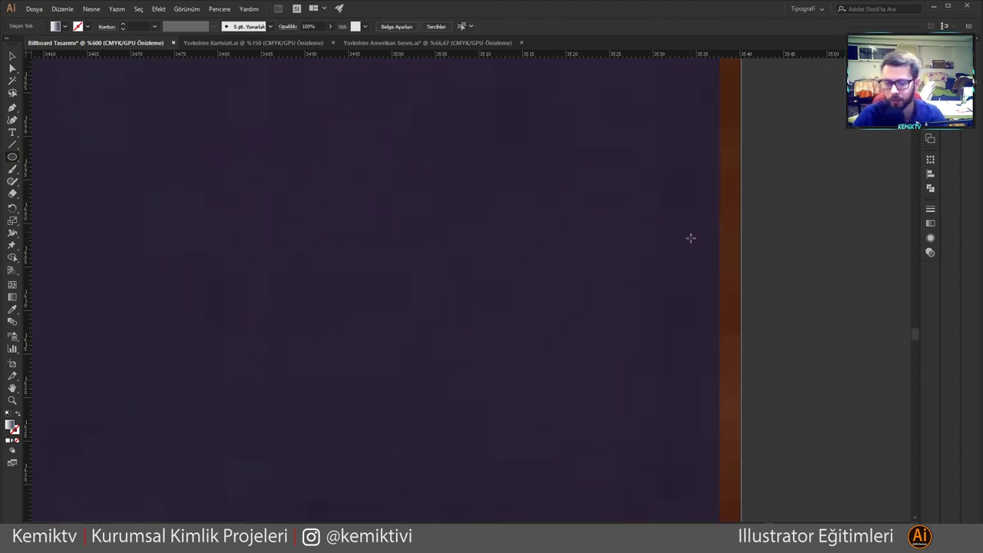
key(v)
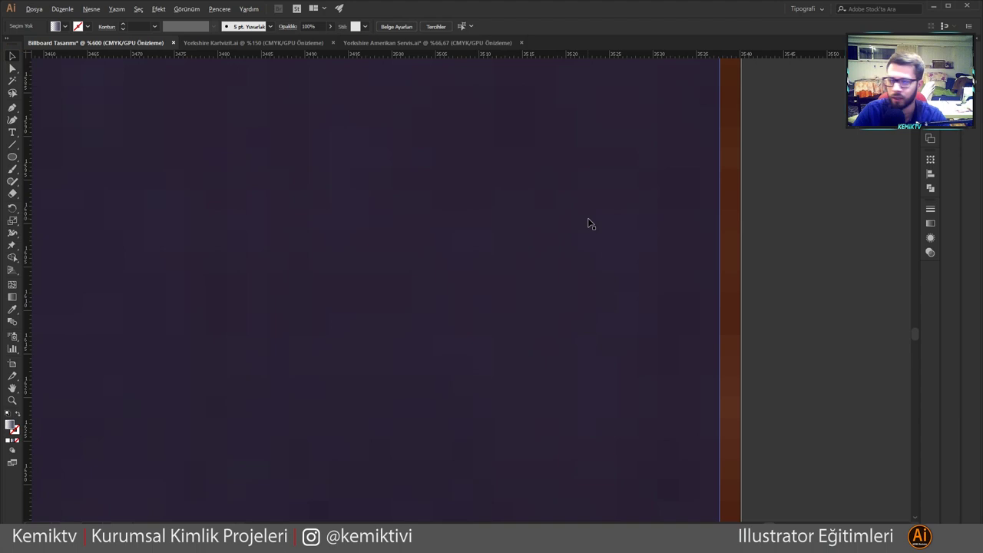
click(588, 219)
click(451, 27)
scroll(722, 230, down, 3)
scroll(738, 242, down, 3)
scroll(721, 254, down, 3)
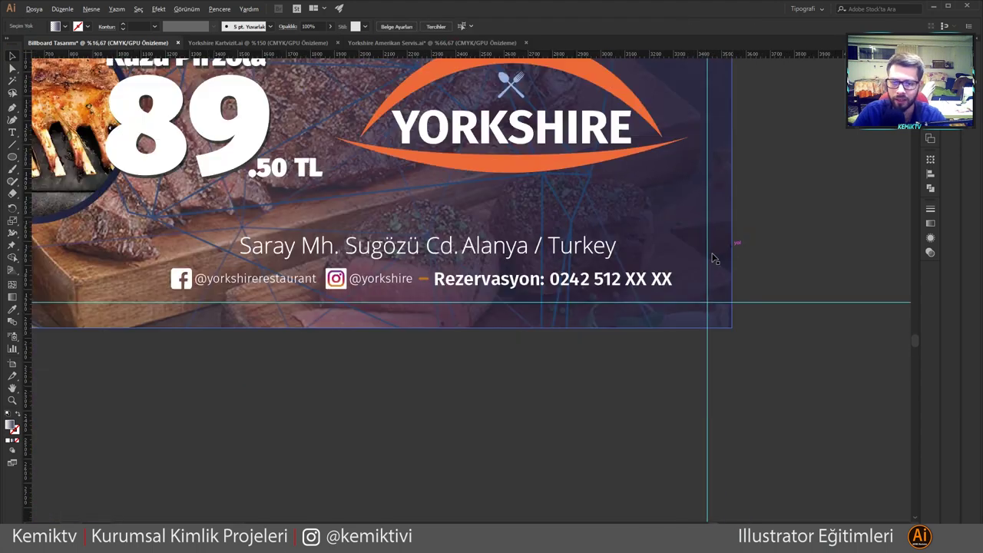
scroll(626, 303, down, 1)
scroll(576, 300, down, 1)
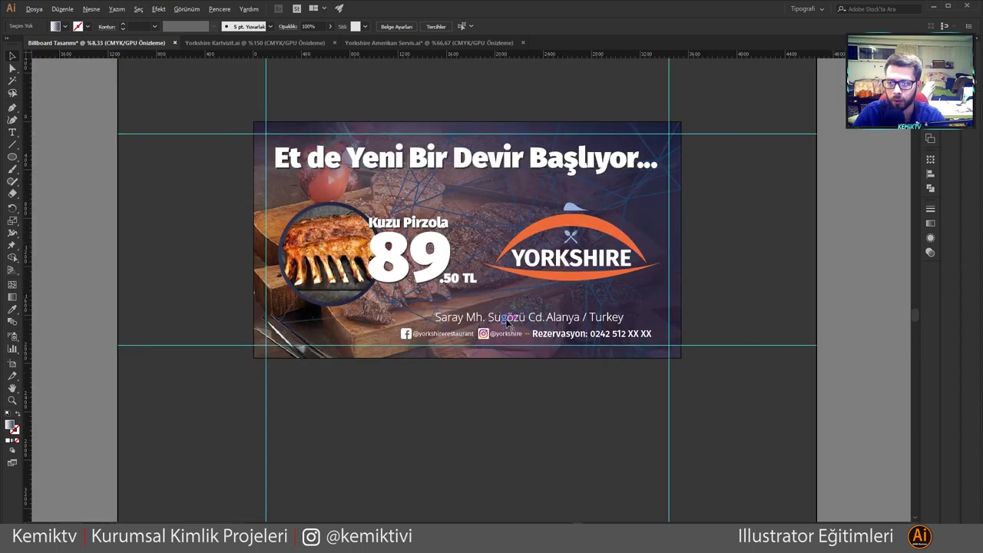
scroll(507, 322, up, 1)
Step: Centre the social-media line under the address and undo a stray shift of the address
click(478, 334)
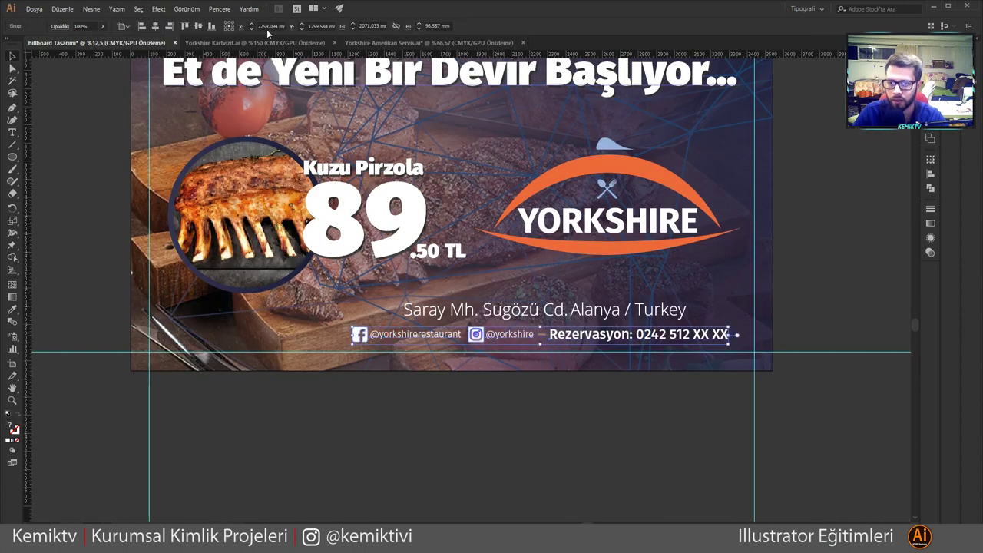
click(156, 29)
click(572, 311)
drag(572, 311, 629, 307)
click(824, 303)
key(ctrl+z)
key(ctrl+z)
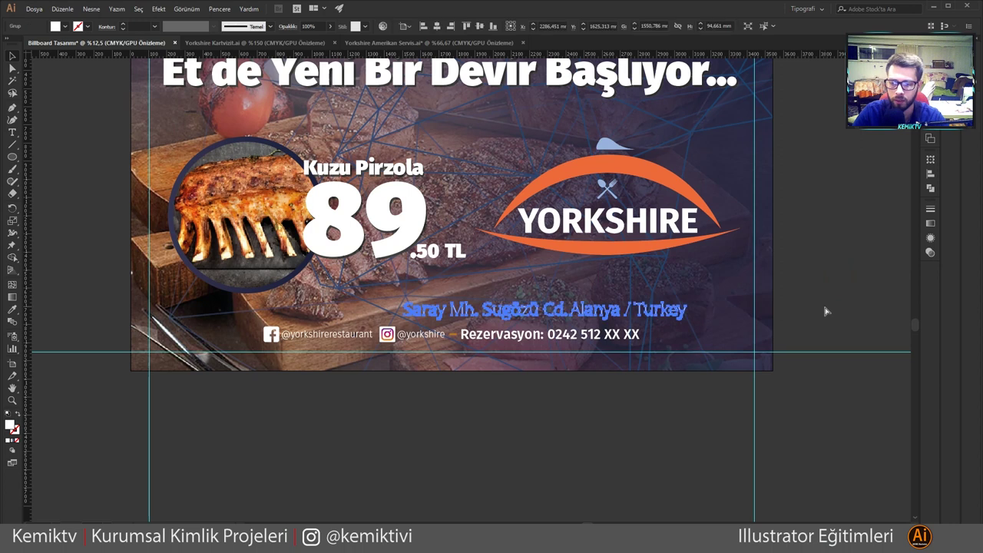
key(ctrl+z)
key(ctrl+z)
click(845, 283)
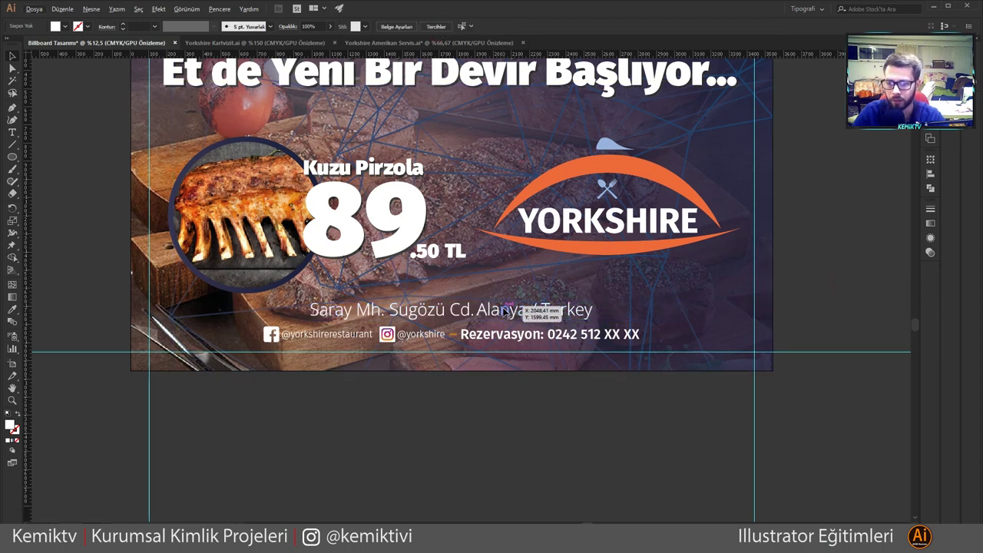
Step: Give the address text a coloured 9 pt stroke
click(529, 309)
click(55, 26)
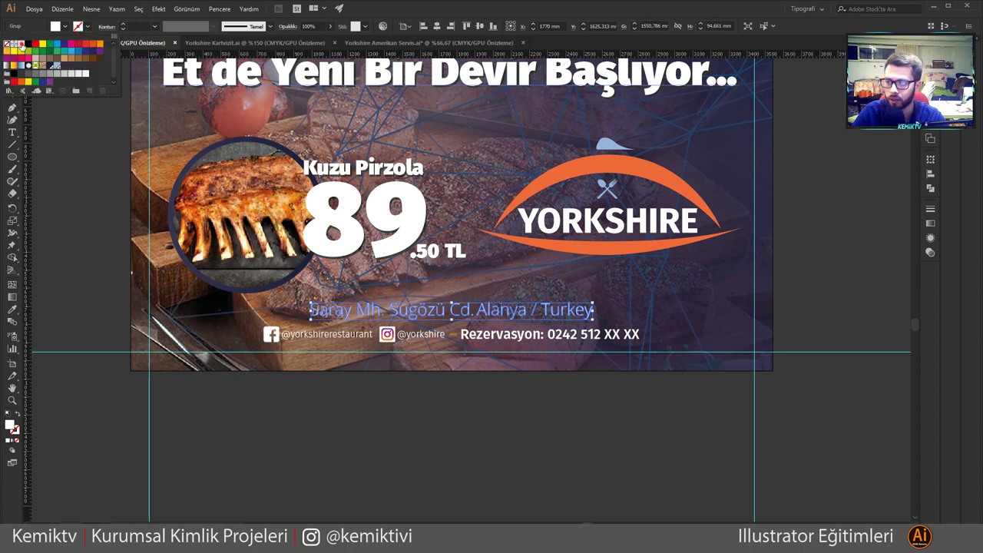
click(23, 45)
click(154, 26)
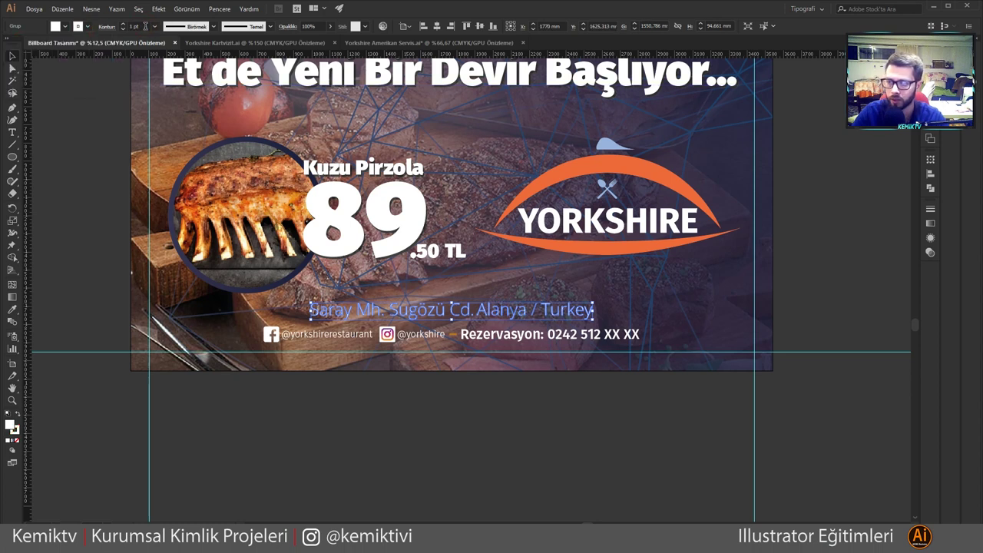
click(154, 26)
click(168, 161)
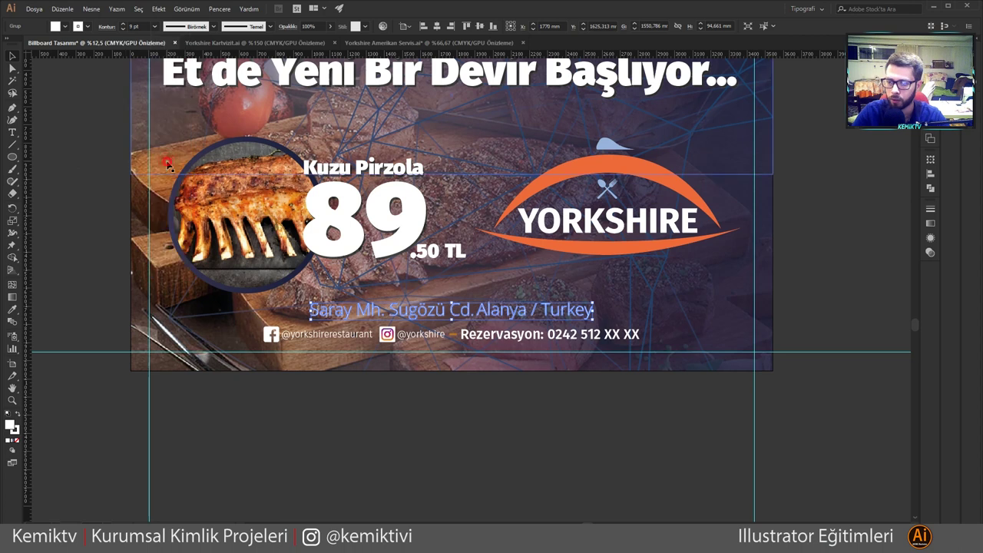
click(450, 396)
scroll(493, 322, up, 1)
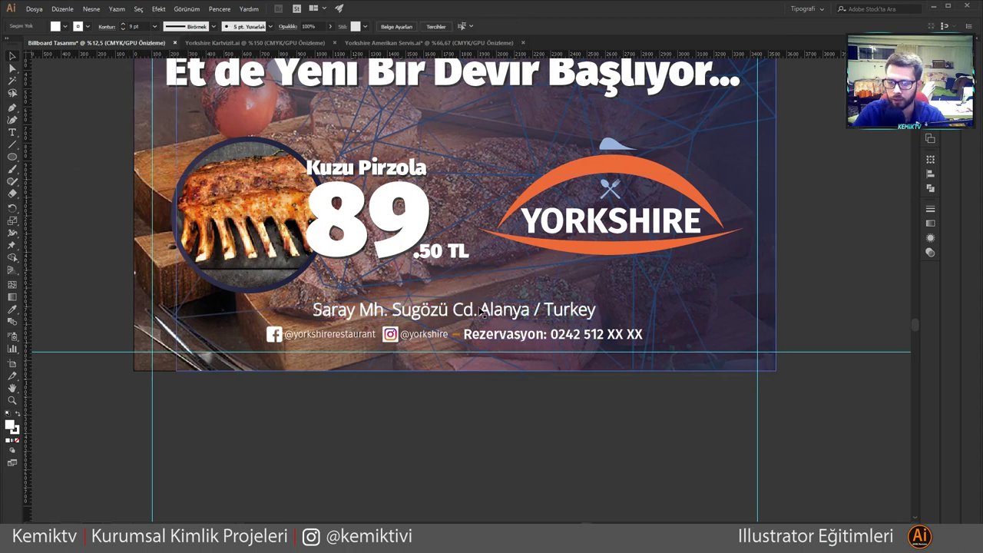
scroll(492, 321, up, 1)
scroll(491, 315, down, 2)
scroll(496, 303, up, 1)
scroll(495, 303, up, 2)
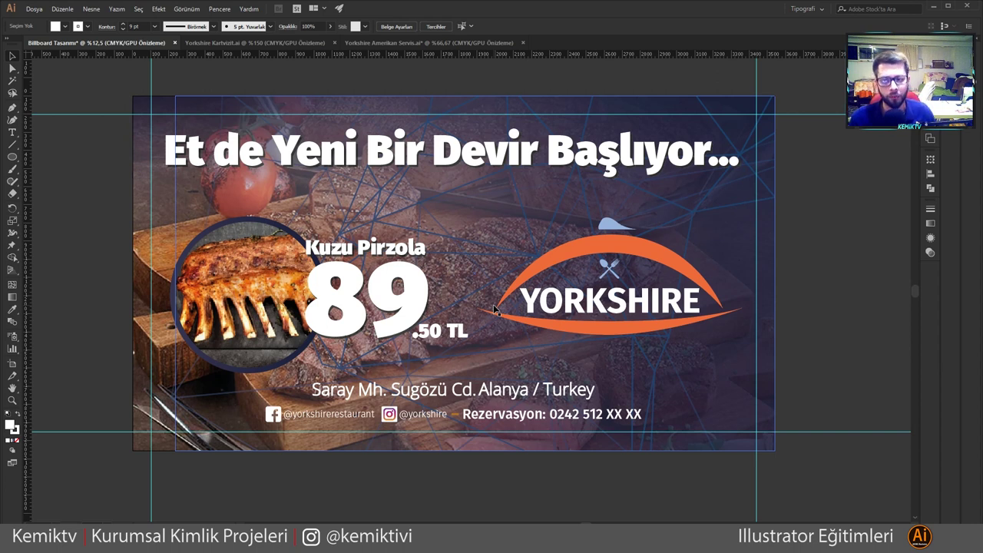
key(ctrl+shift+a)
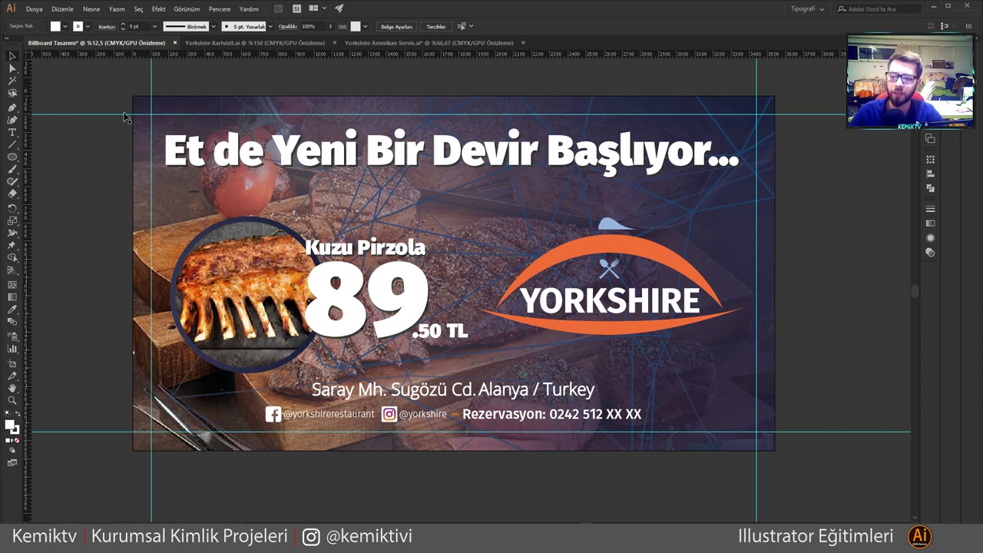
mouse_move(127, 86)
mouse_down()
mouse_move(693, 426)
mouse_move(787, 468)
mouse_up()
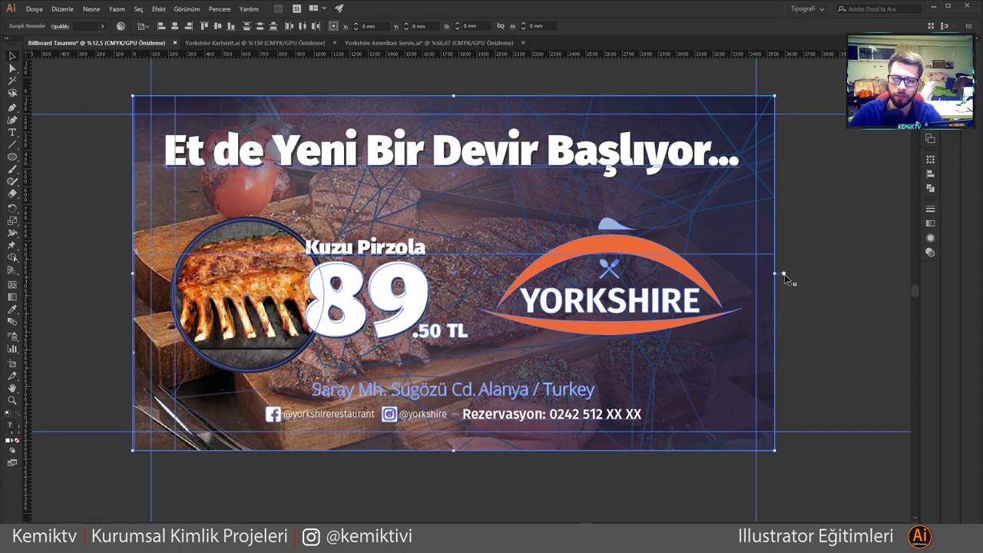
mouse_move(775, 272)
mouse_down()
mouse_move(845, 270)
mouse_move(782, 269)
mouse_up()
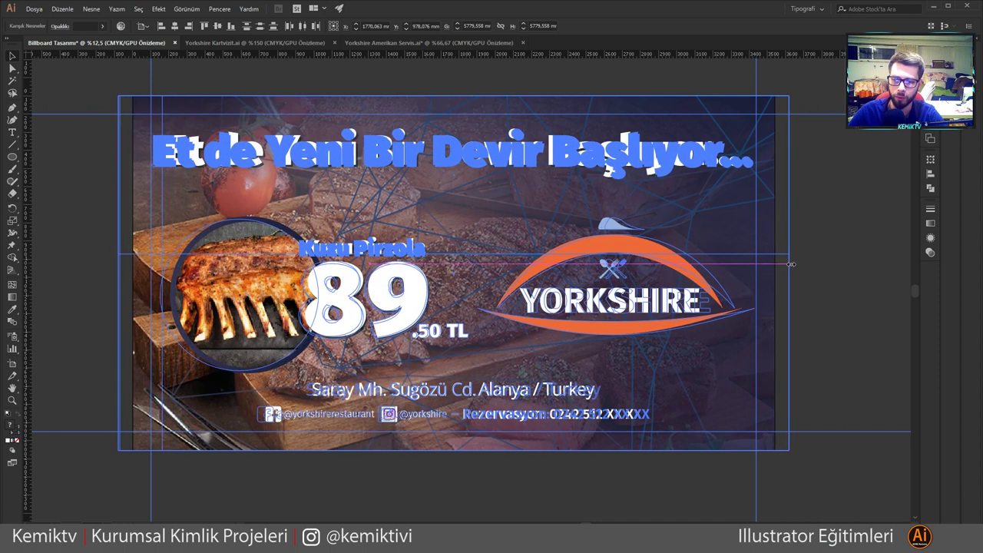
drag(781, 269, 794, 271)
click(845, 284)
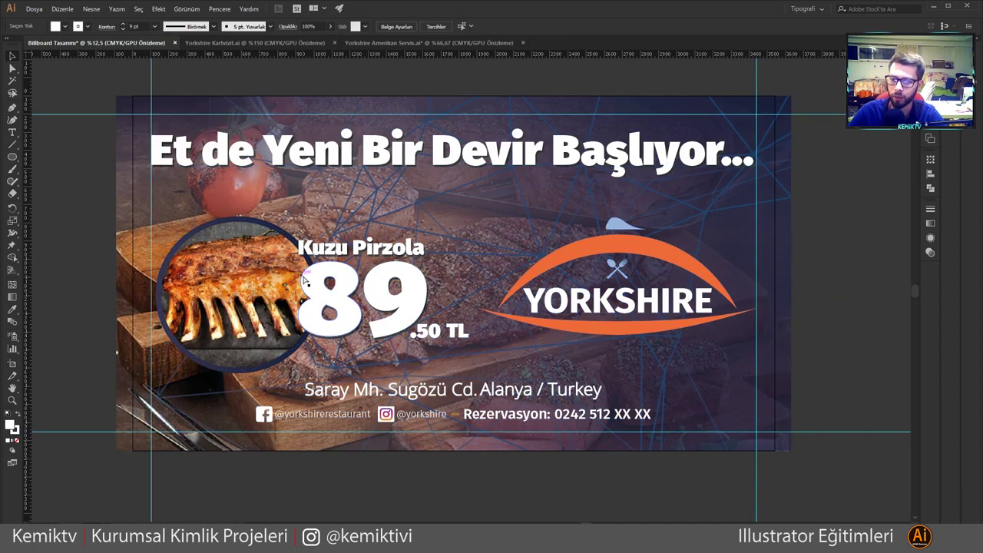
key(ctrl+z)
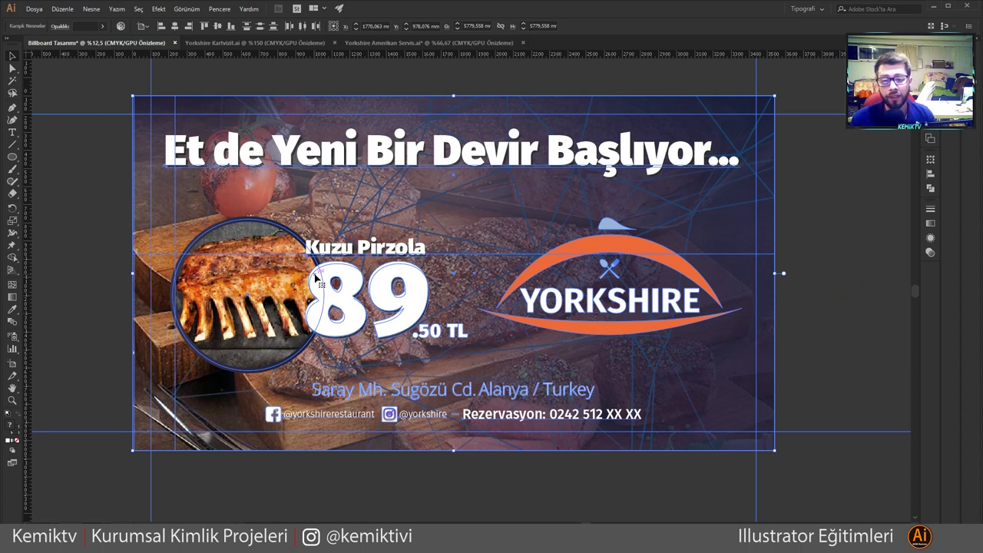
click(810, 224)
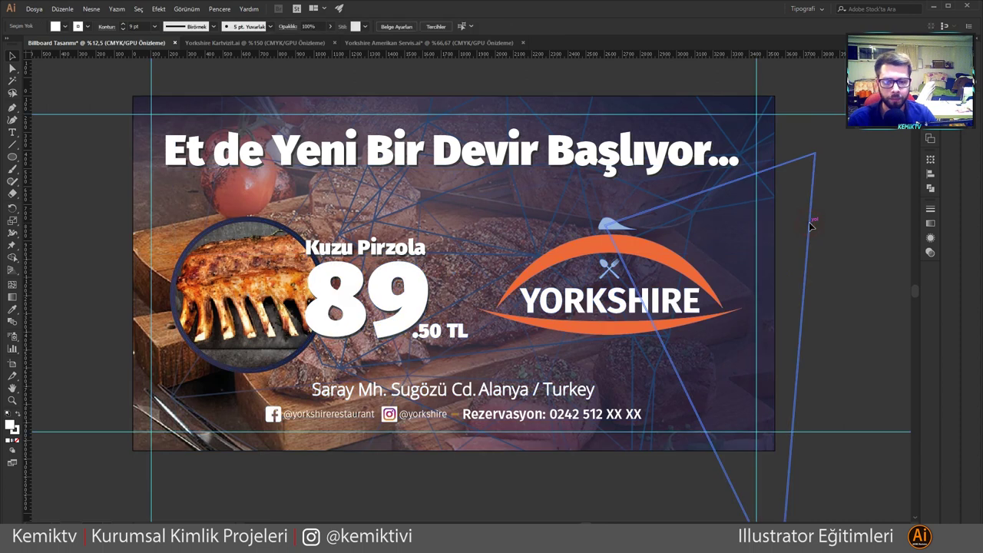
click(839, 214)
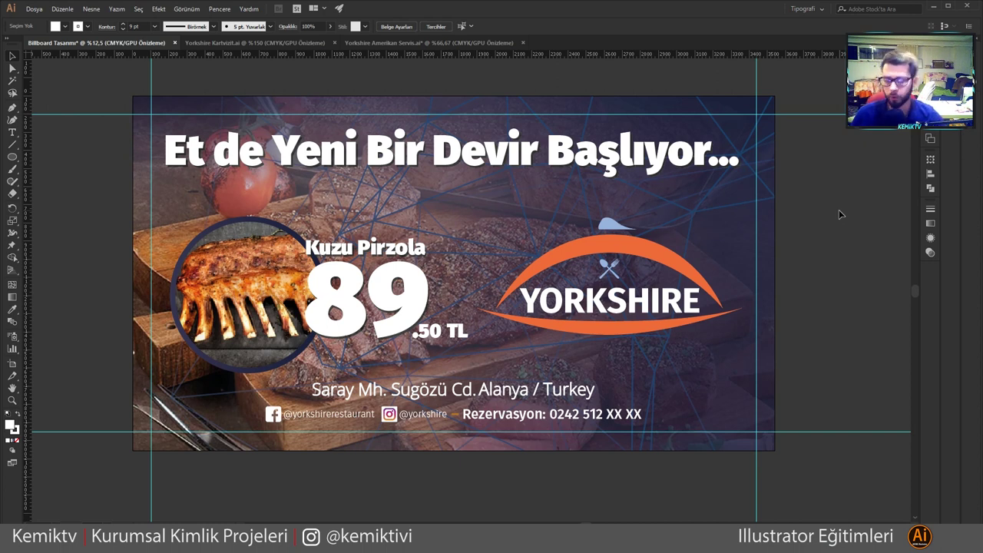
Step: Zoom to the social line and isolate the Instagram icon group for editing
scroll(383, 418, up, 7)
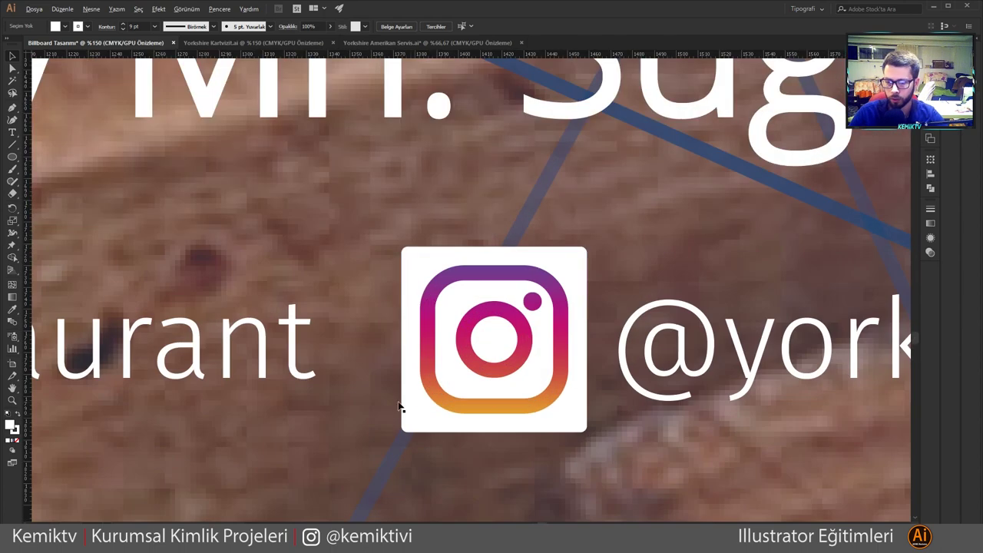
scroll(417, 275, down, 2)
scroll(407, 272, down, 2)
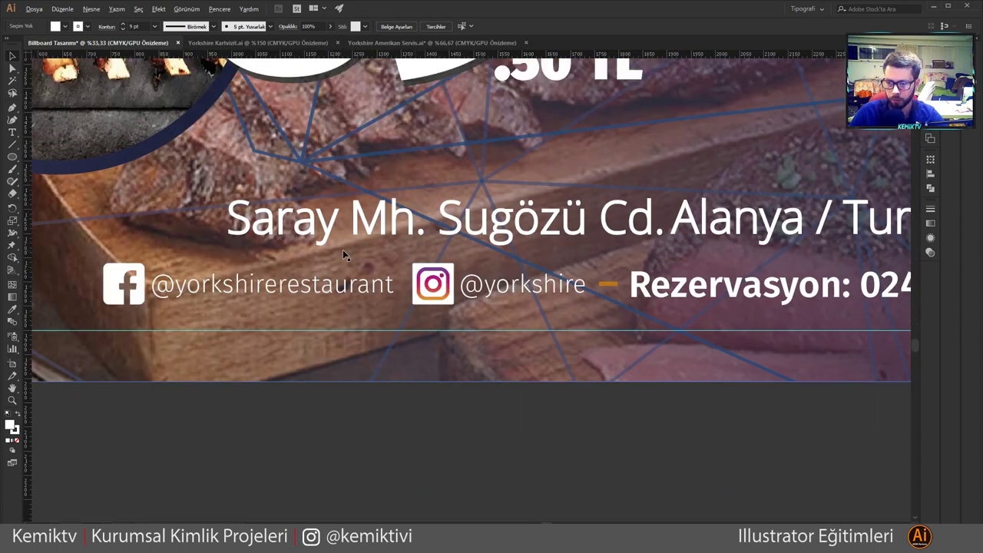
scroll(422, 265, up, 2)
drag(261, 272, 526, 302)
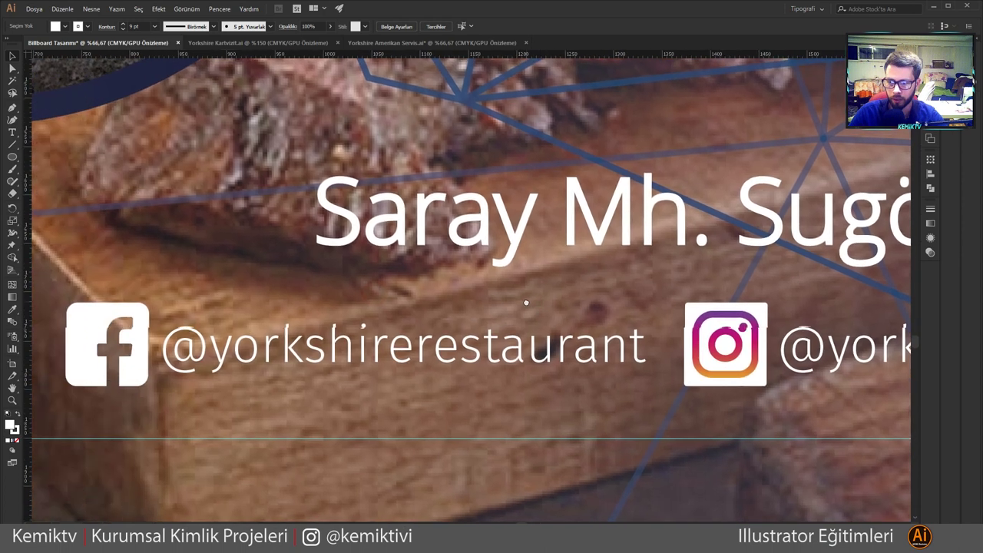
double_click(691, 312)
click(691, 313)
click(12, 67)
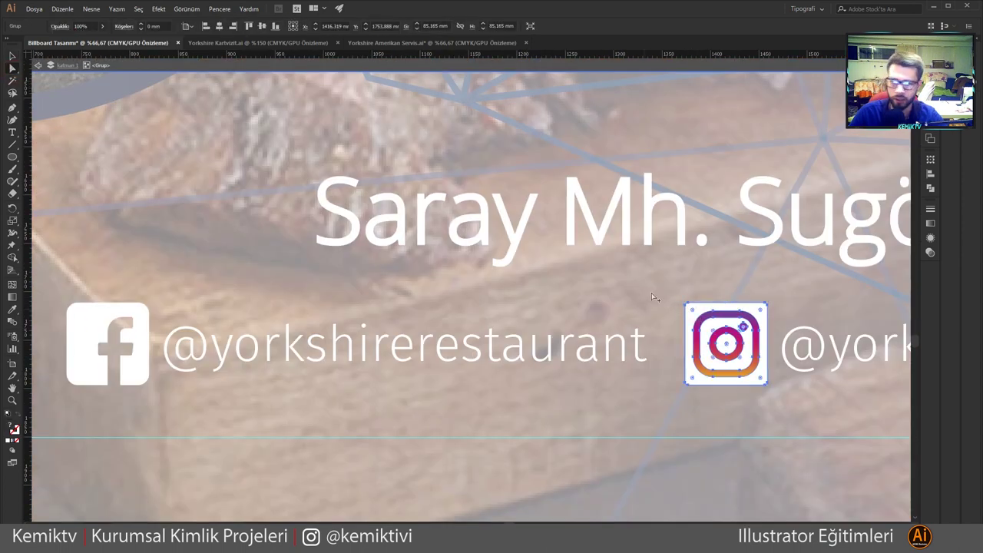
scroll(773, 328, up, 2)
key(ctrl+a)
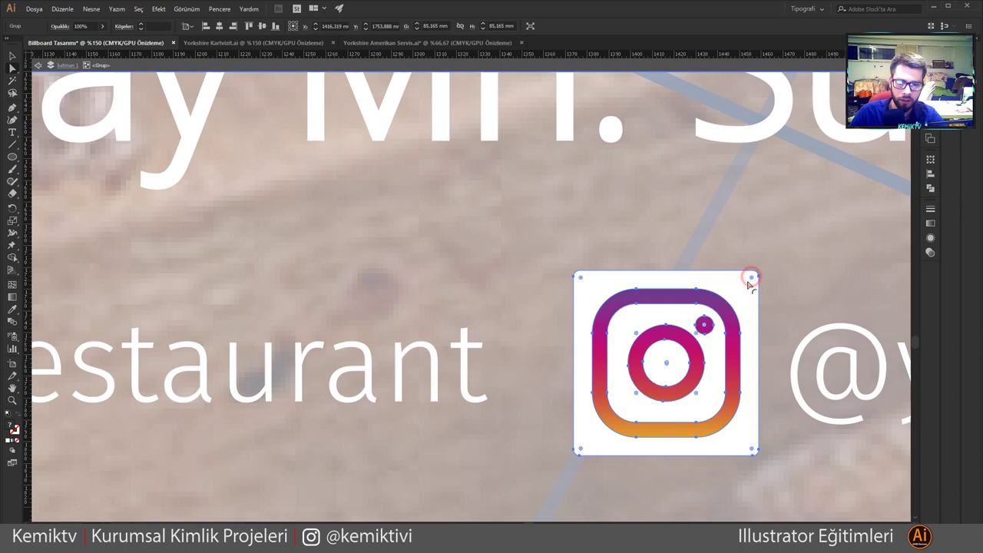
scroll(746, 290, up, 1)
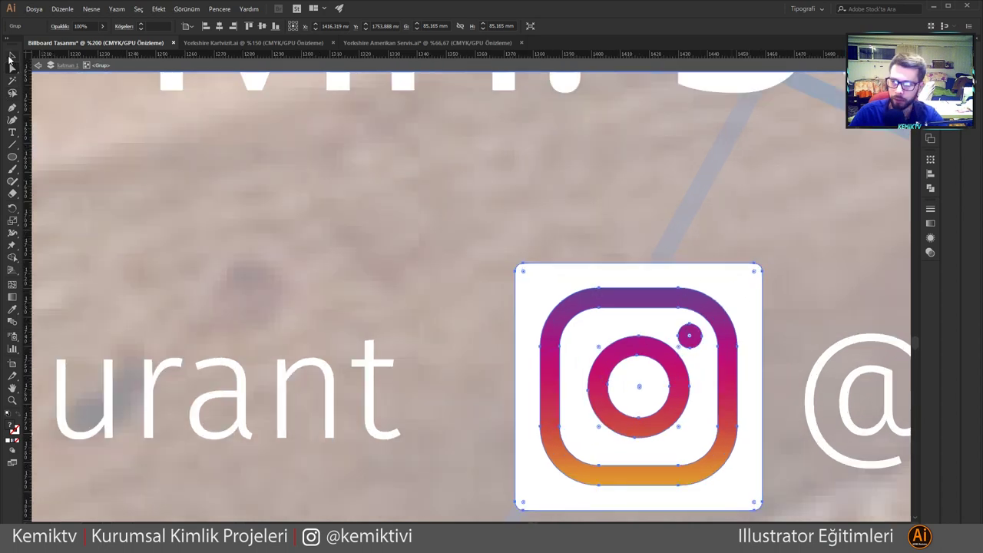
click(405, 222)
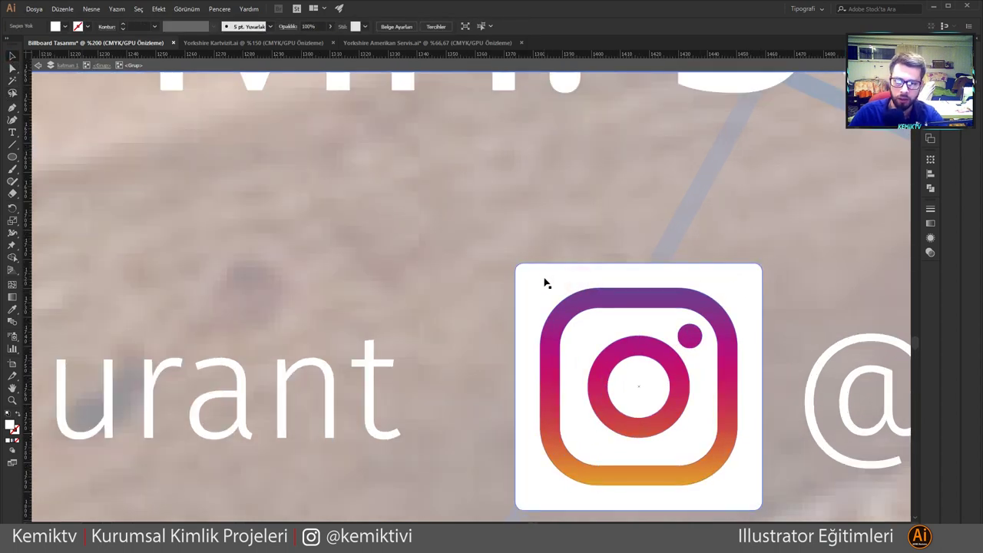
Step: Round the white backing square's corners to about 22.225 mm and exit isolation
double_click(546, 284)
drag(527, 274, 571, 339)
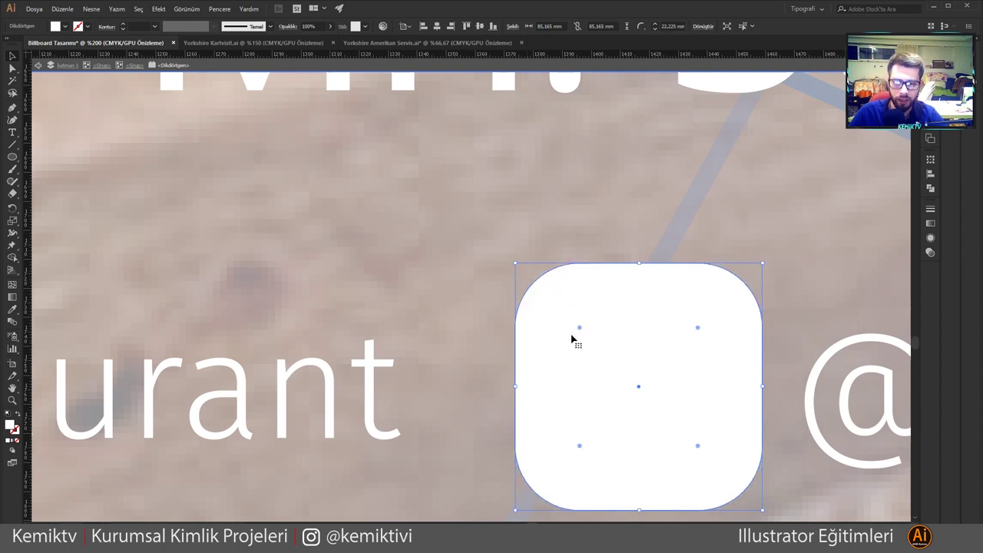
double_click(208, 191)
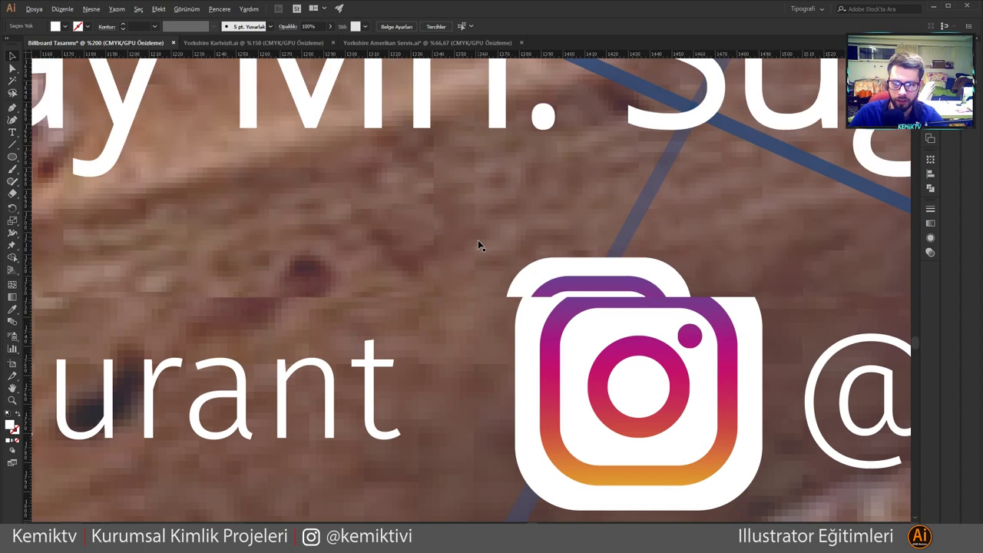
scroll(478, 244, down, 6)
scroll(491, 261, down, 1)
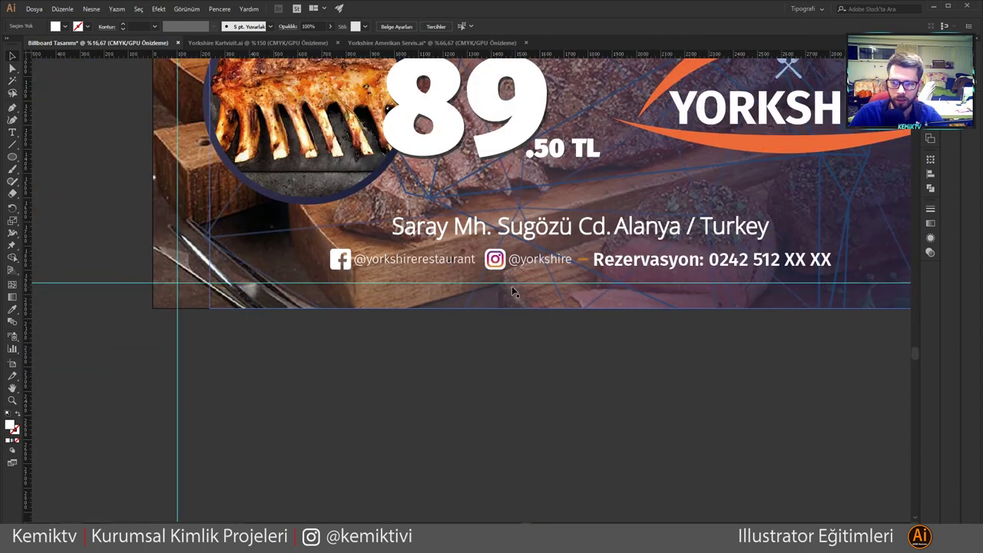
scroll(513, 290, up, 2)
scroll(499, 253, down, 2)
scroll(496, 241, up, 1)
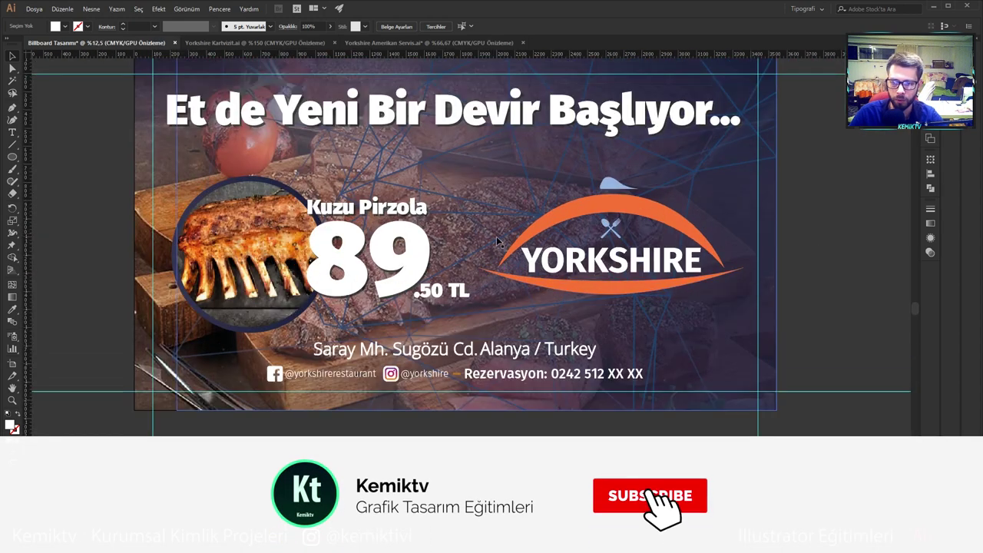
scroll(495, 241, up, 1)
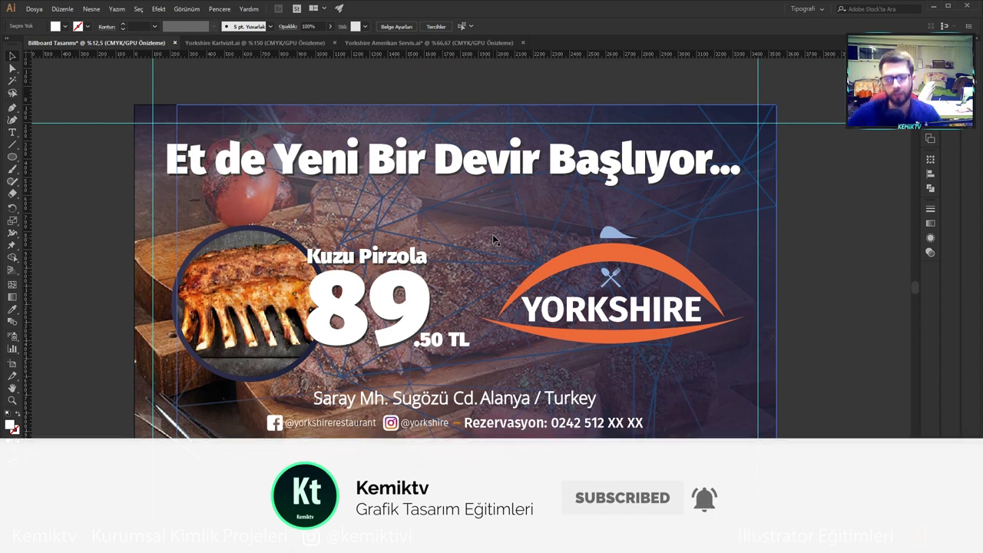